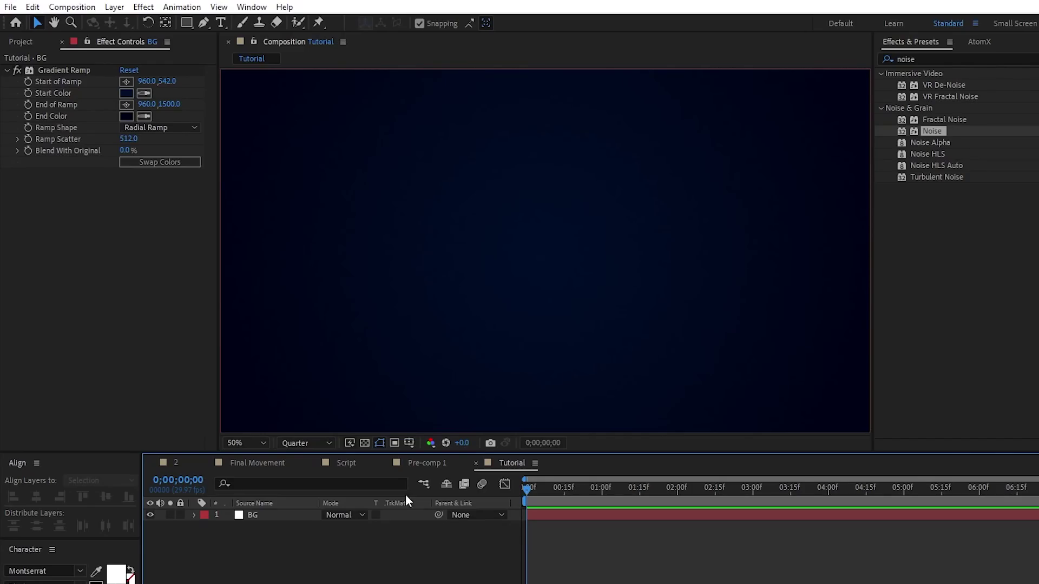
- Create a new solid layer named Sphere 1
click(120, 8)
mouse_move(185, 22)
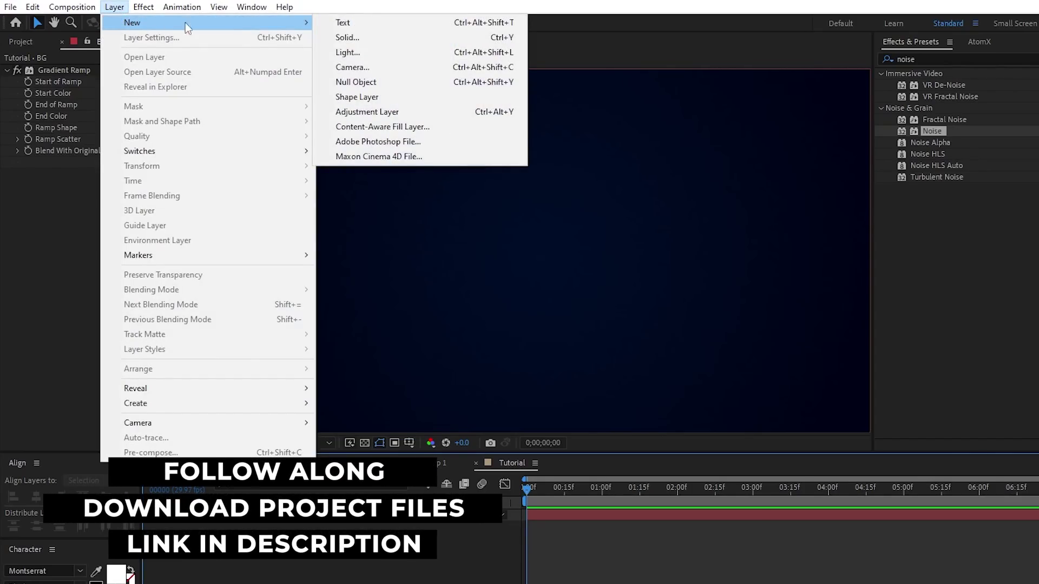
click(368, 33)
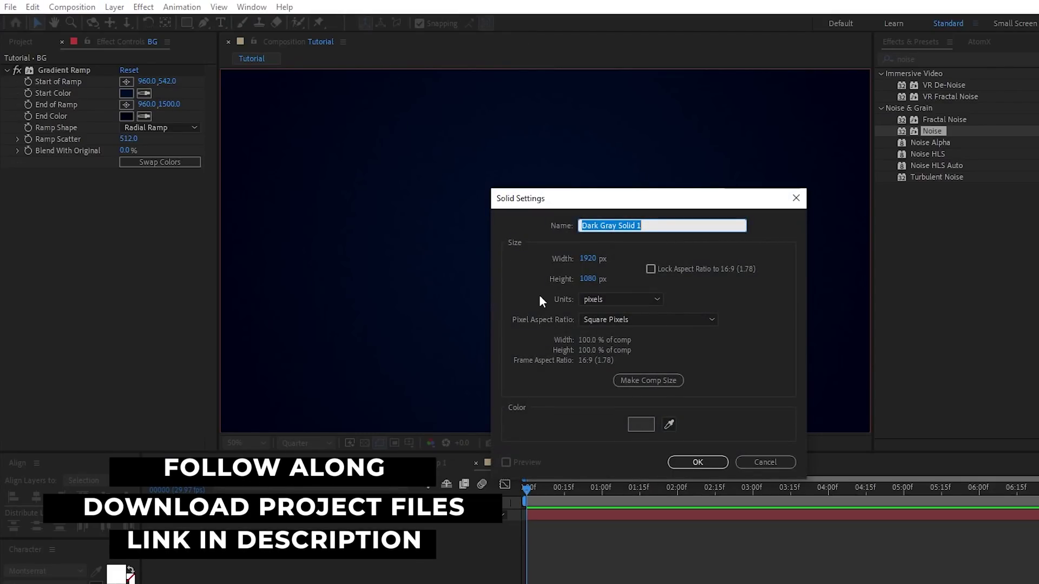
text(Sphere 1)
click(697, 463)
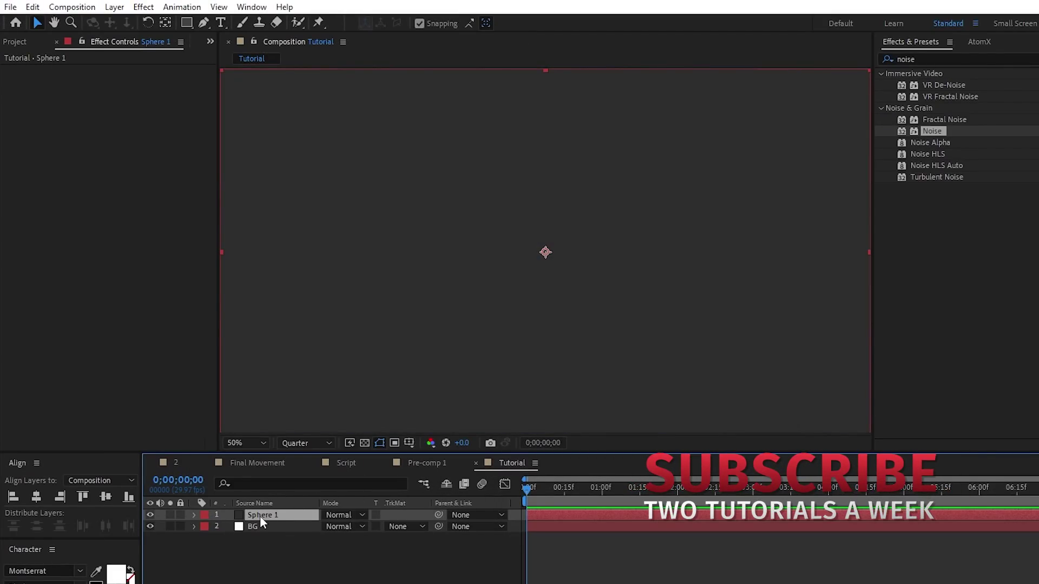
- Apply Gradient Ramp, CC Sphere and Glow effects to Sphere 1
click(143, 6)
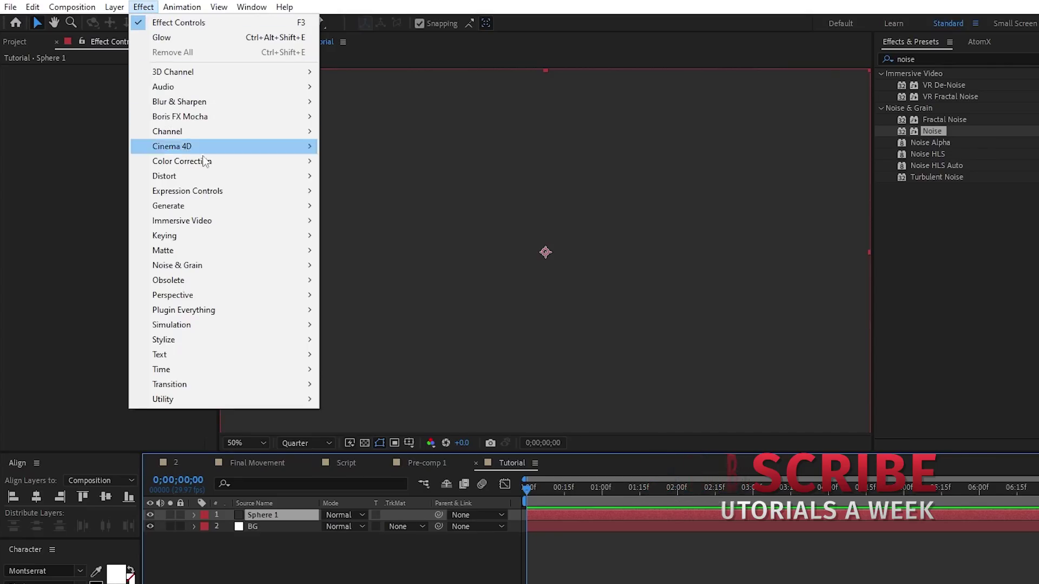
mouse_move(246, 205)
click(347, 456)
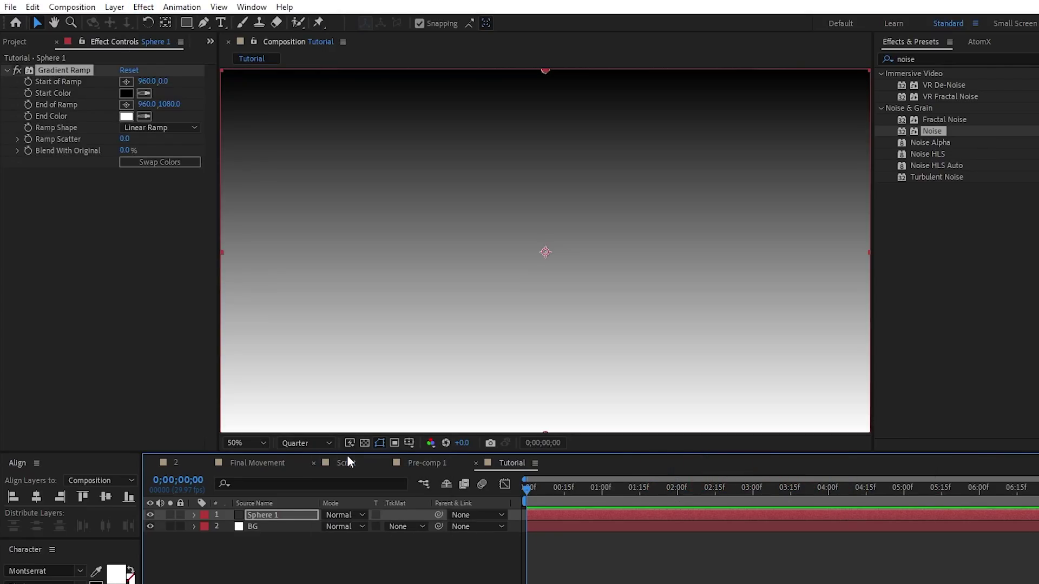
click(143, 6)
mouse_move(228, 295)
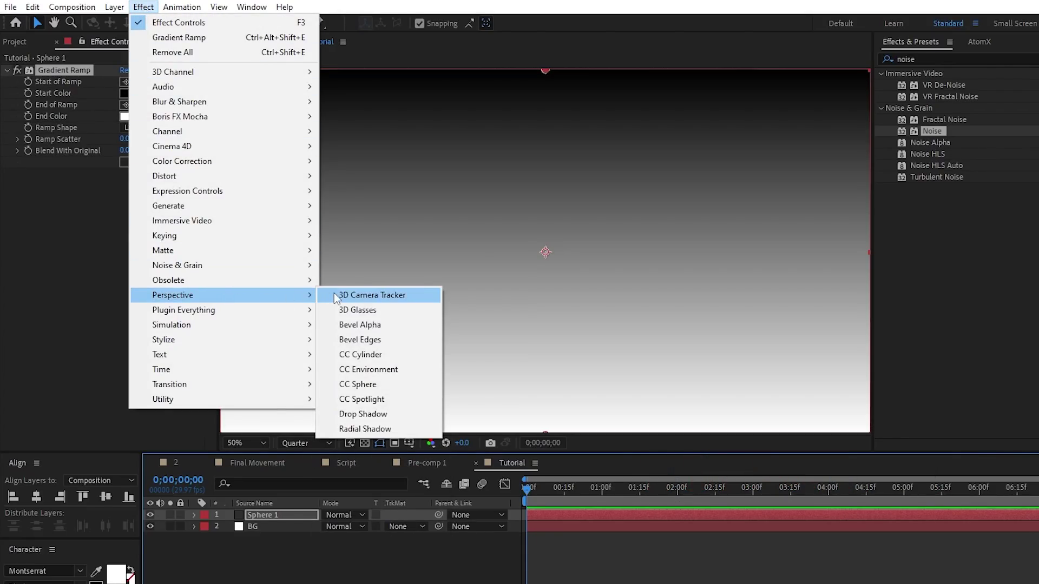
click(366, 384)
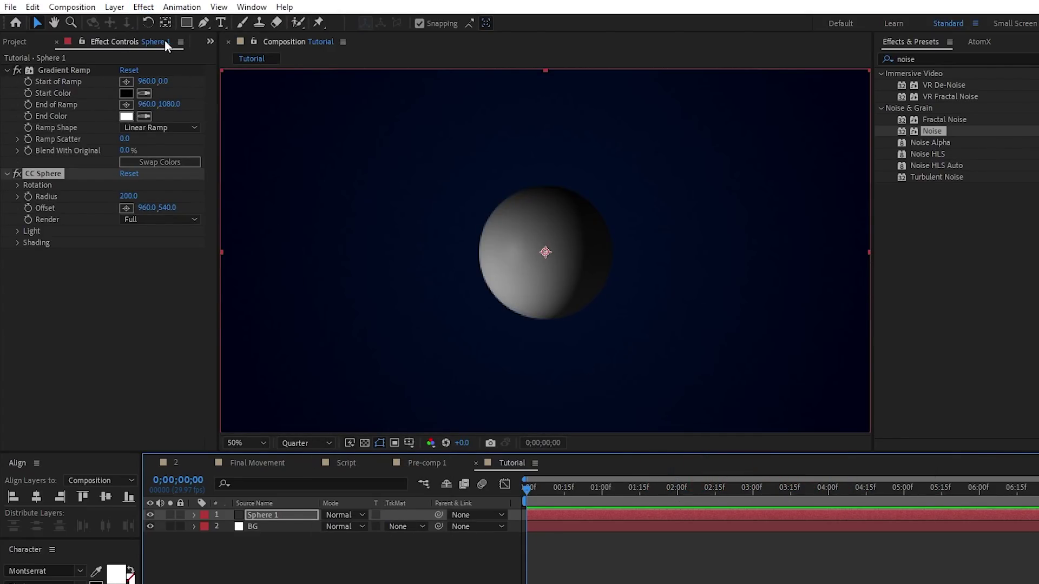
click(143, 6)
mouse_move(255, 337)
click(352, 577)
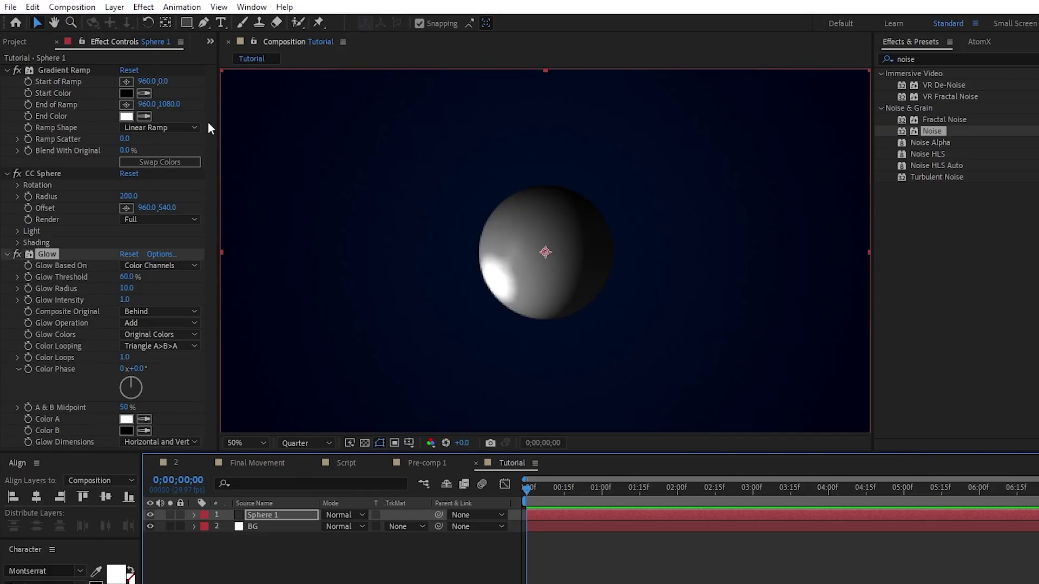
- Eyedrop a light blue start colour and a deep blue end colour for the Gradient Ramp
click(145, 94)
click(948, 24)
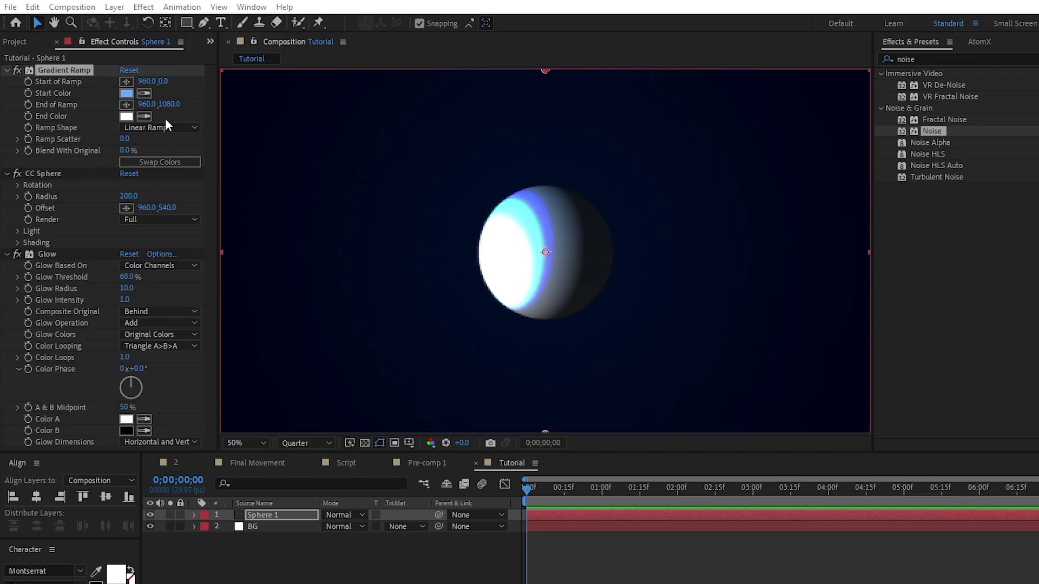
click(144, 117)
click(541, 214)
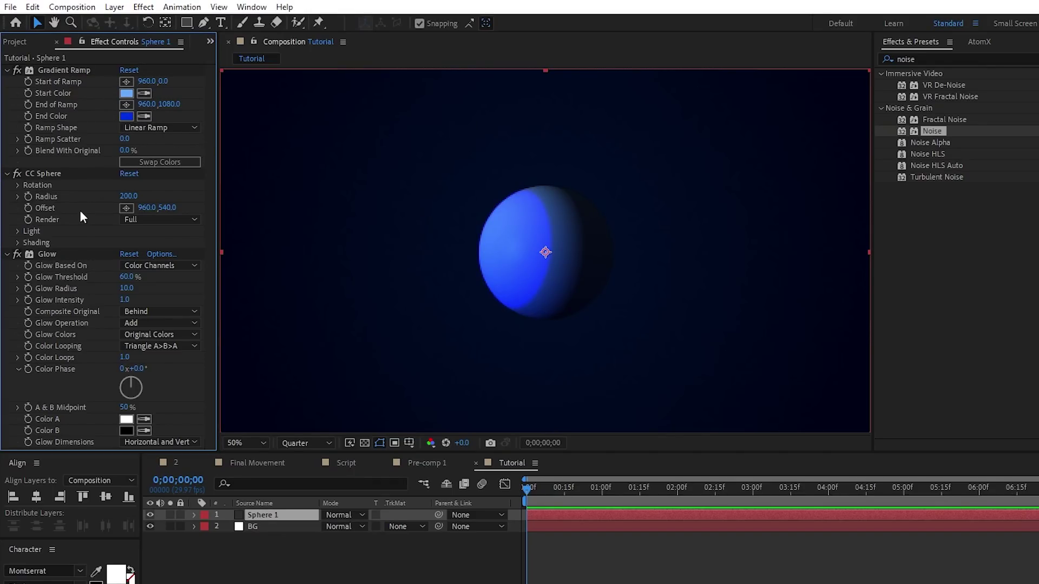
- Set CC Sphere Light Height to -50 and Light Direction to +37°
click(17, 232)
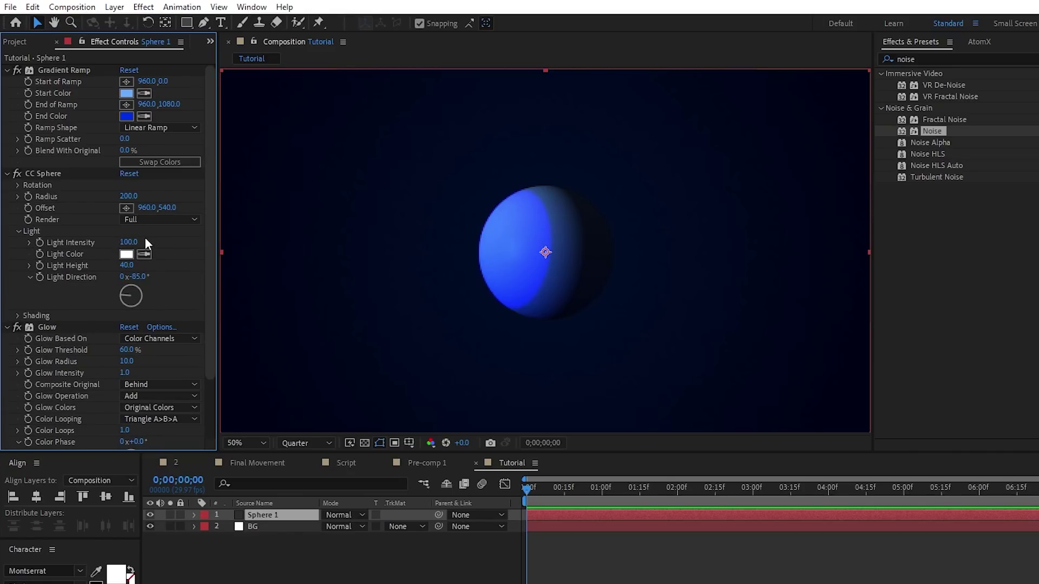
click(127, 265)
text(-50)
key(Return)
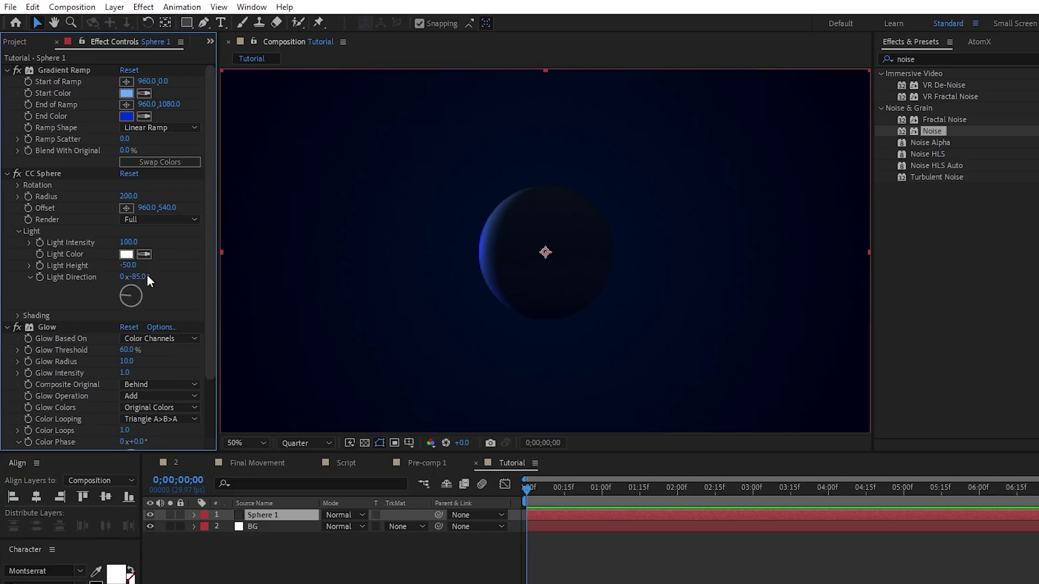
drag(148, 274, 186, 281)
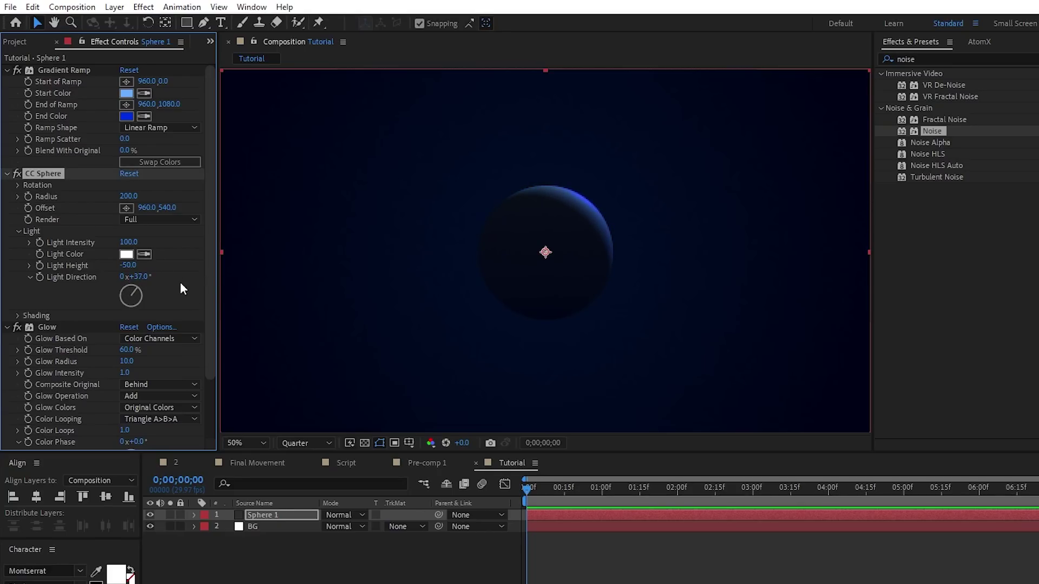
- Set CC Sphere shading to Specular 100, Roughness 0.4 and Reflective 13
click(18, 316)
scroll(182, 310, down, 3)
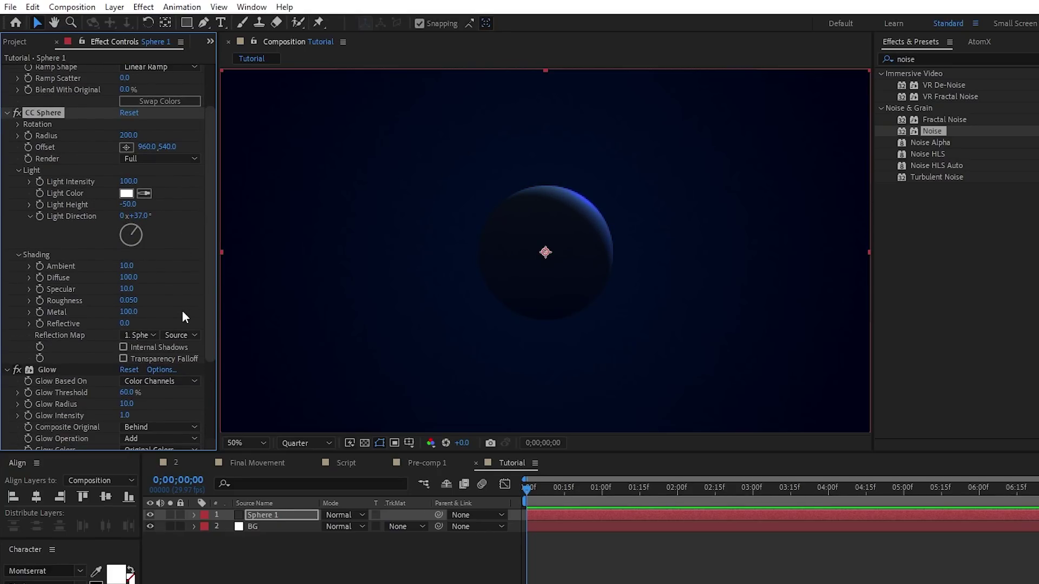
drag(128, 292, 319, 296)
click(185, 294)
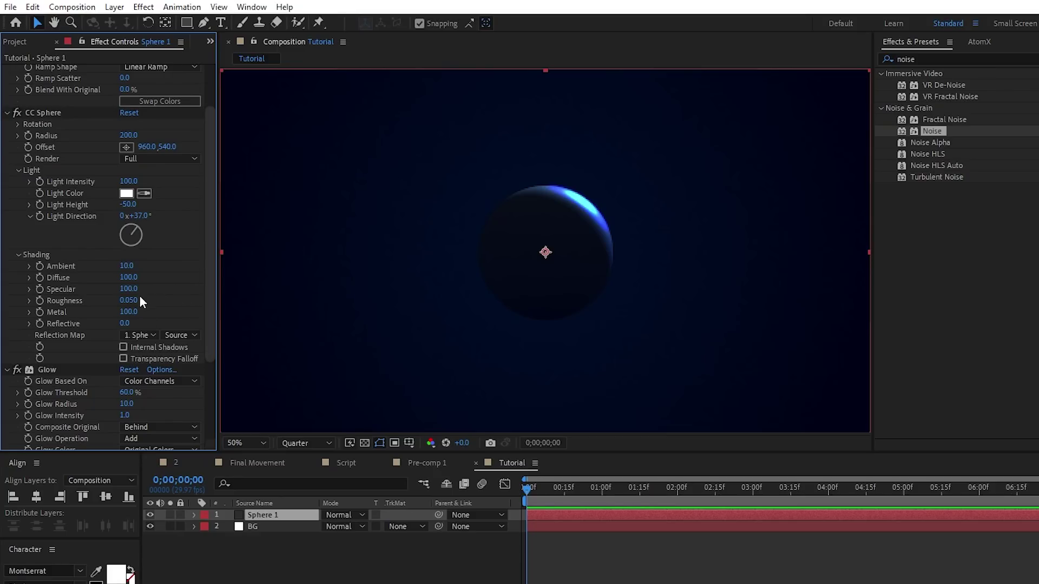
text(0.4)
key(Tab)
key(Tab)
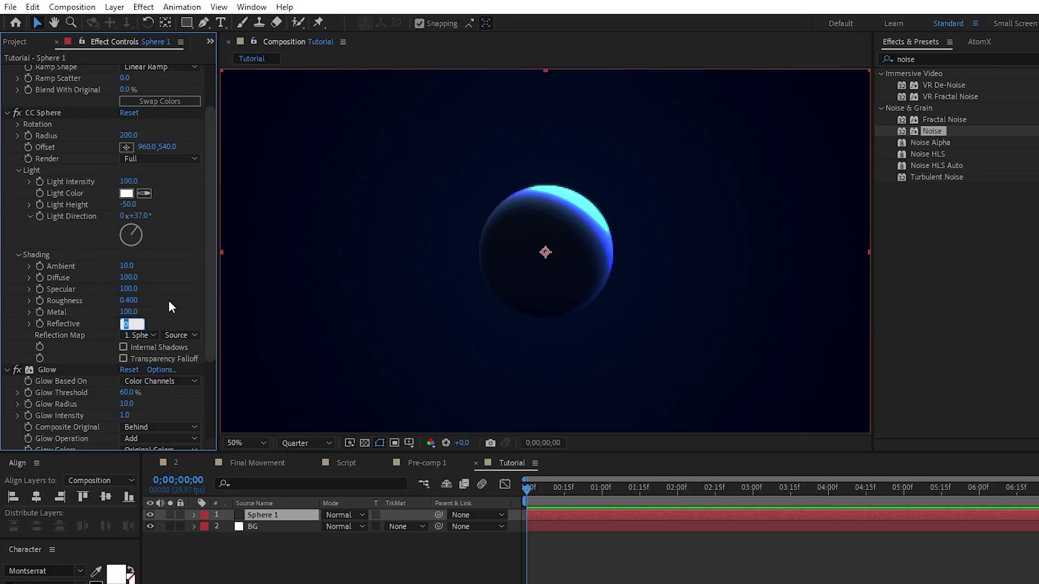
text(13)
key(Return)
scroll(169, 307, down, 4)
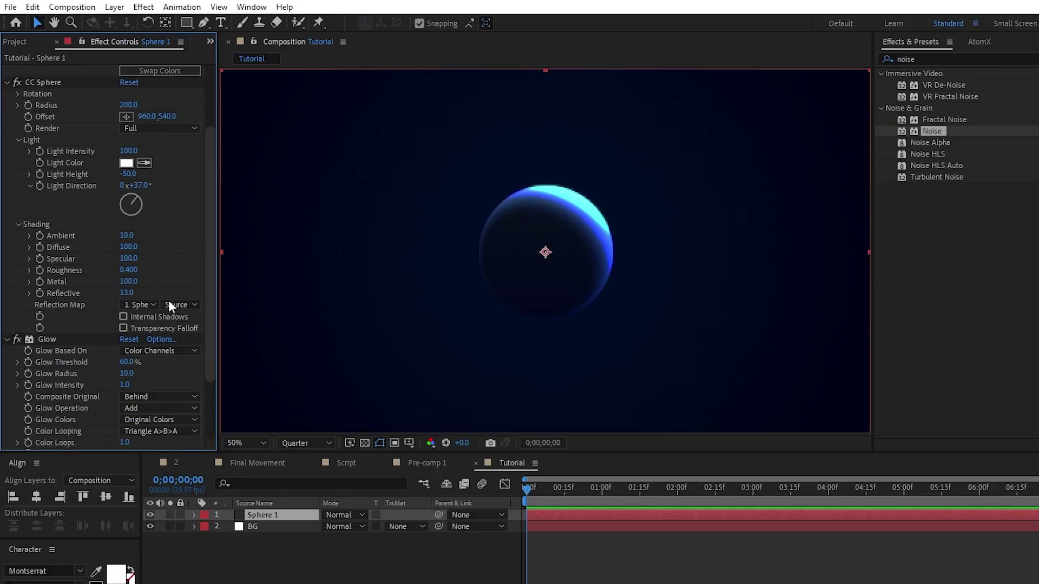
- Base the Glow on Alpha Channel with radius 20 and intensity 0.2
click(163, 267)
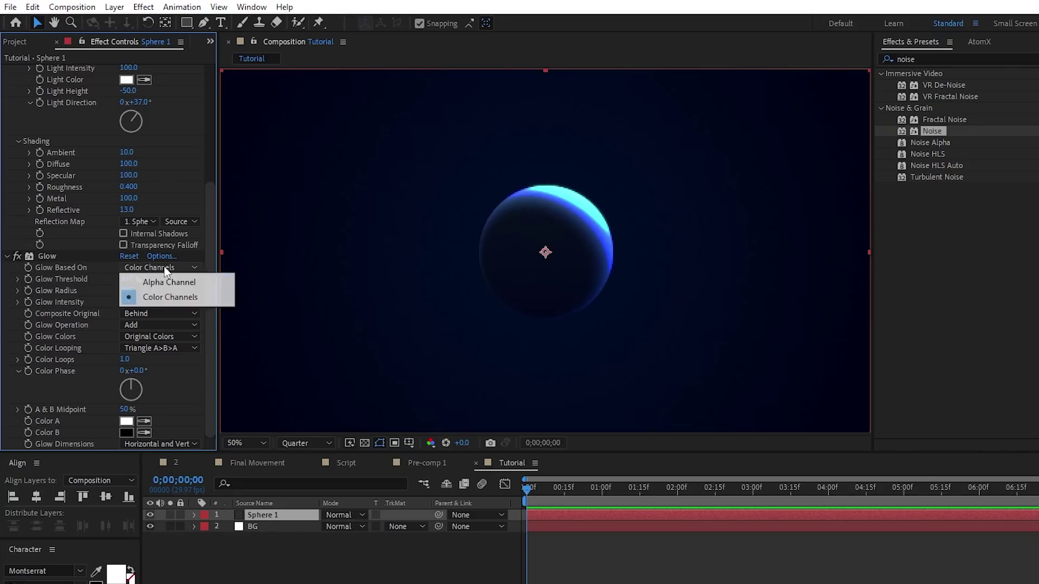
click(165, 282)
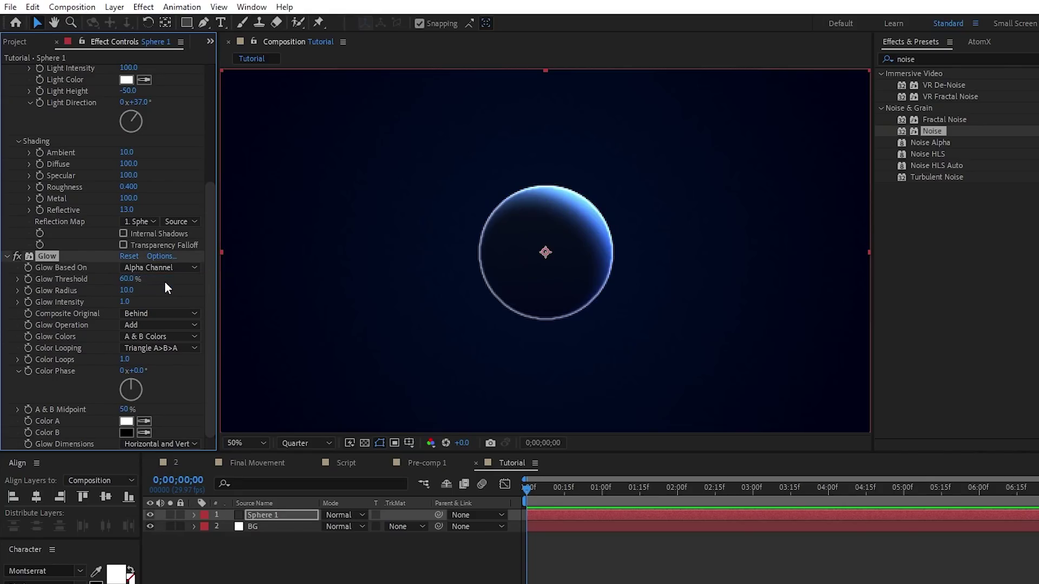
click(126, 290)
text(20)
key(Return)
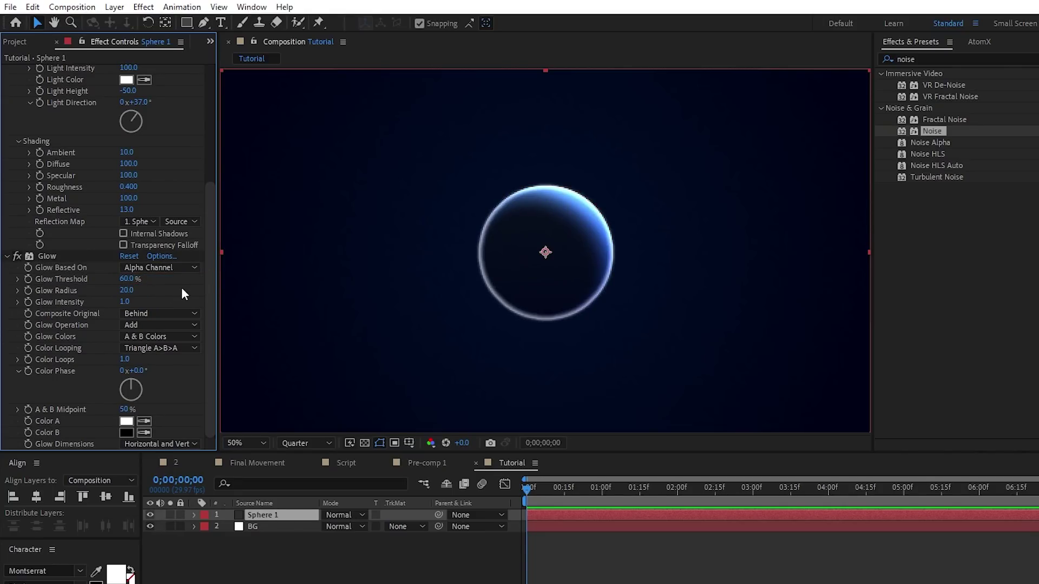
key(Tab)
text(0.2)
key(Return)
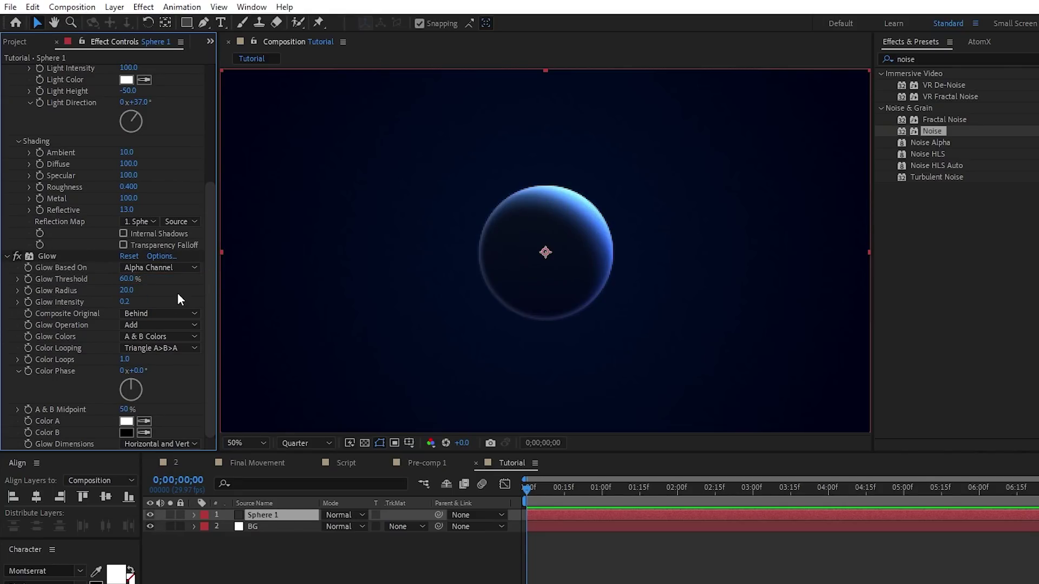
- Use A & B Colors with Sawtooth B>A looping and blue Color A 1679E2
click(168, 336)
click(169, 336)
click(171, 348)
click(169, 376)
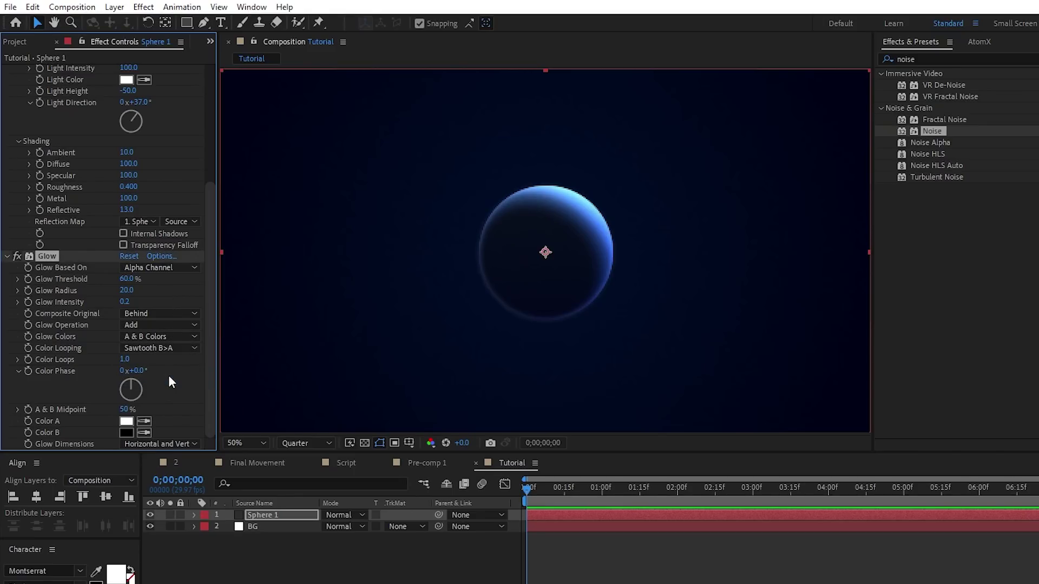
click(126, 421)
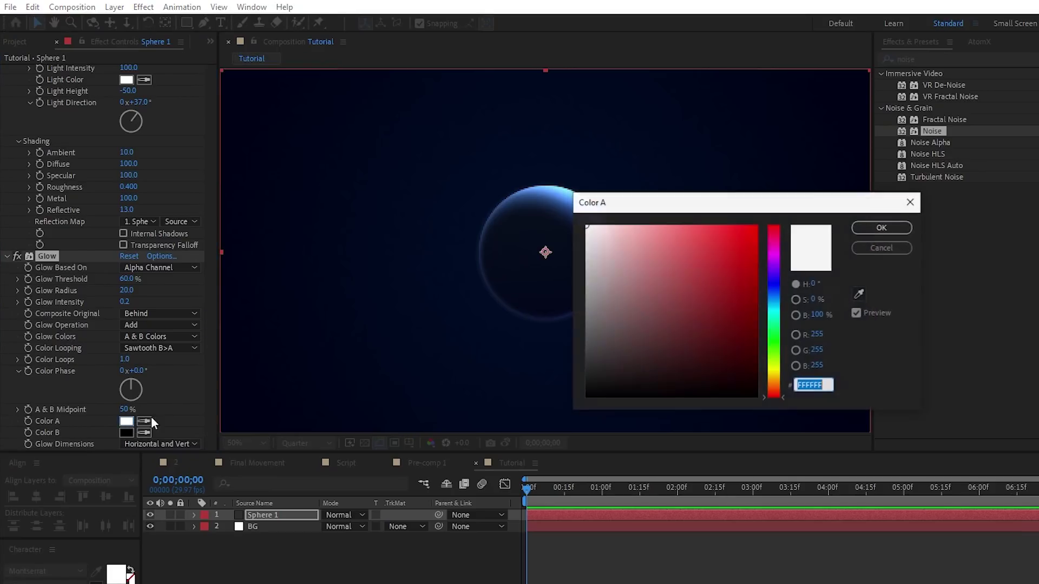
text(1679E2)
click(888, 230)
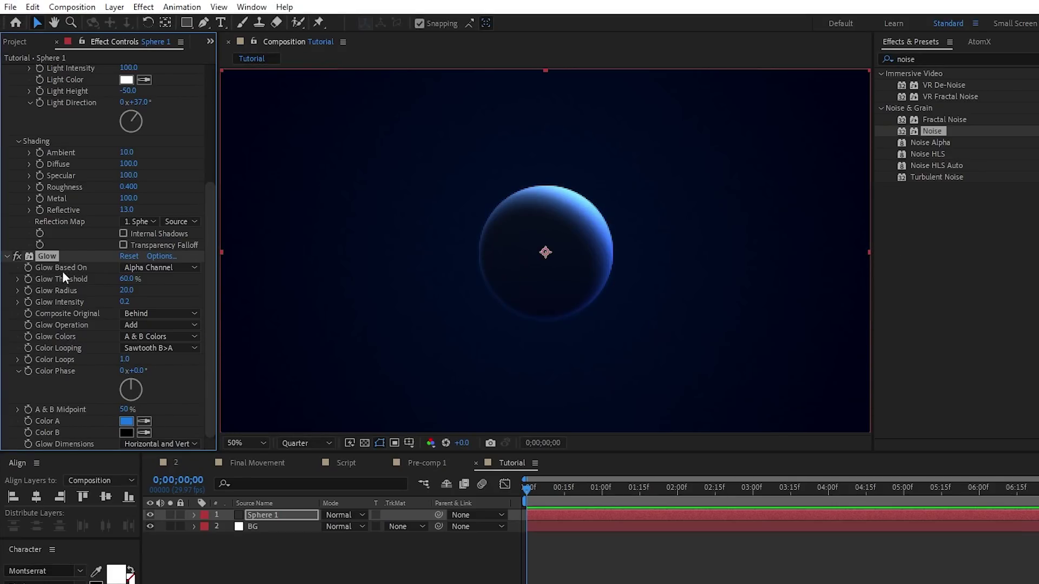
- Duplicate the Glow as Glow 2 with radius 150 and deeper blue Color A, and make Sphere 1 3D
key(ctrl+d)
scroll(201, 381, down, 5)
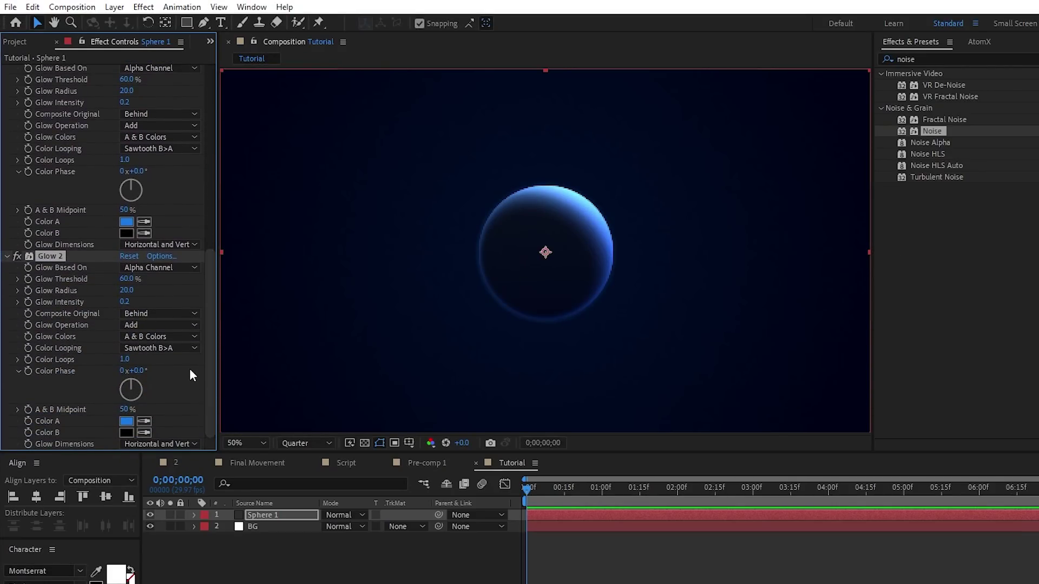
click(128, 291)
key(Return)
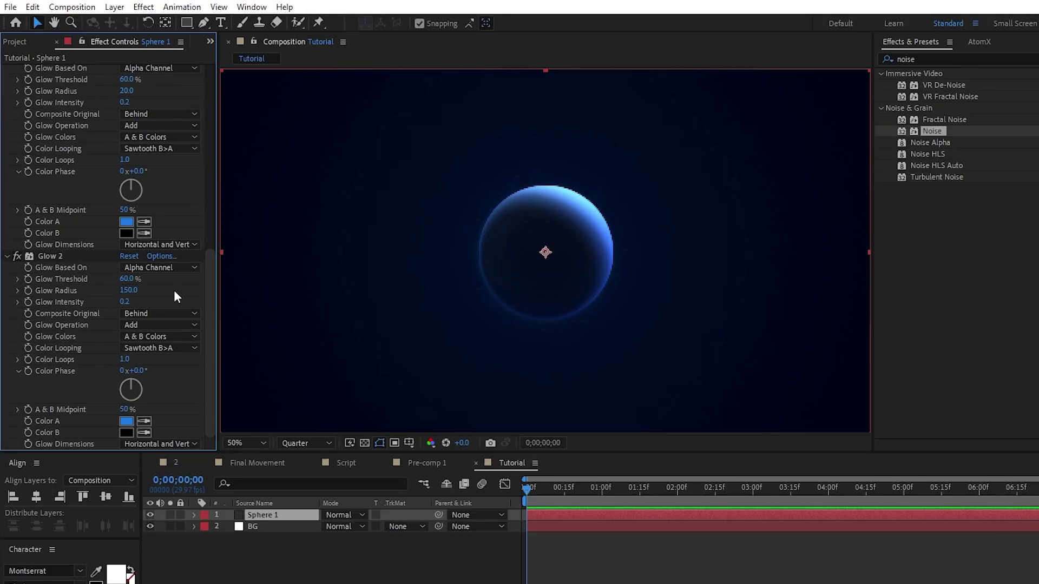
click(126, 421)
click(776, 285)
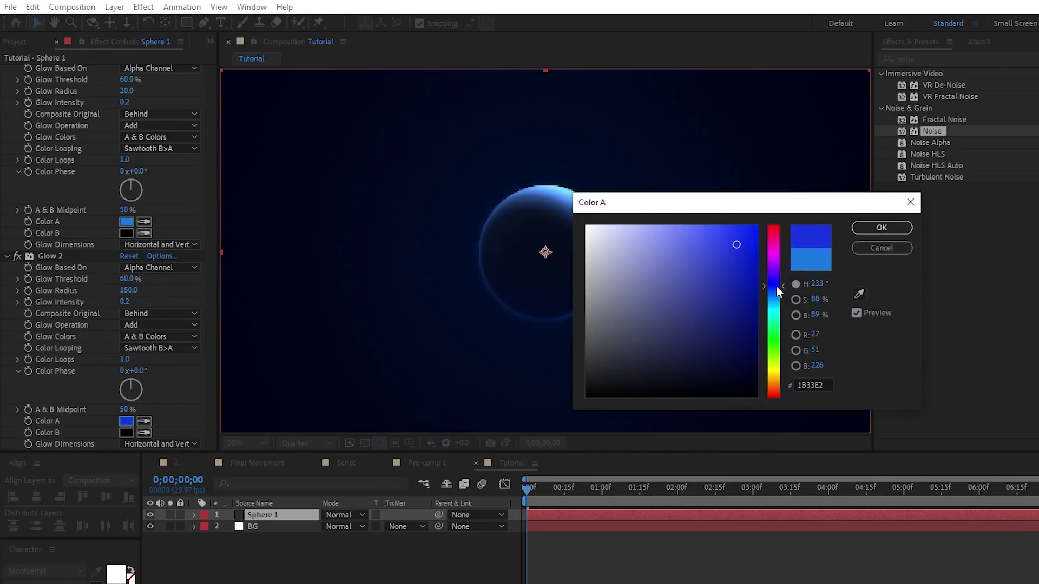
key(Return)
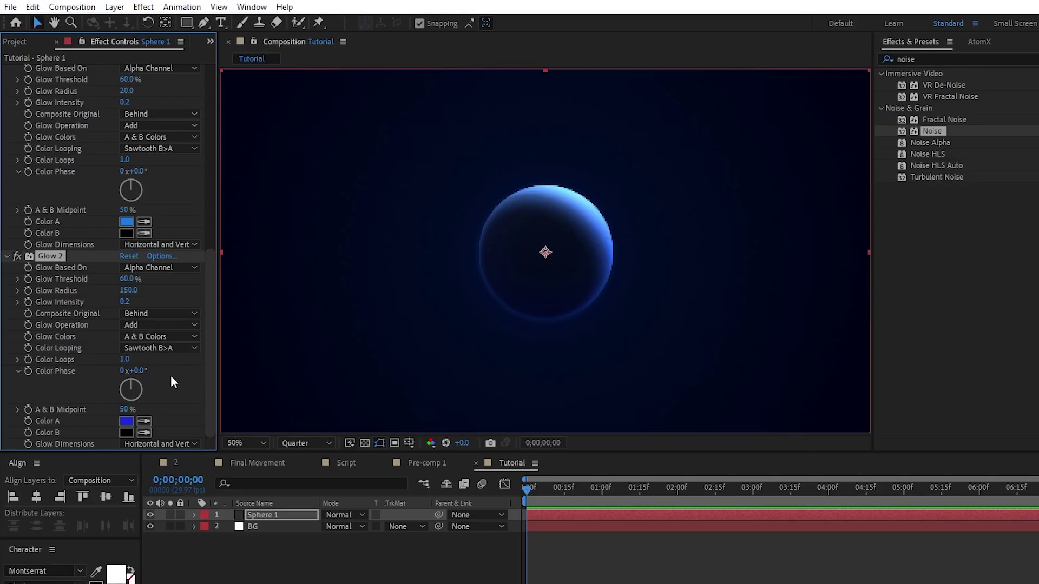
key(F4)
click(398, 515)
- Add an adjustment layer above the sphere carrying Noise and Glow effects
click(440, 560)
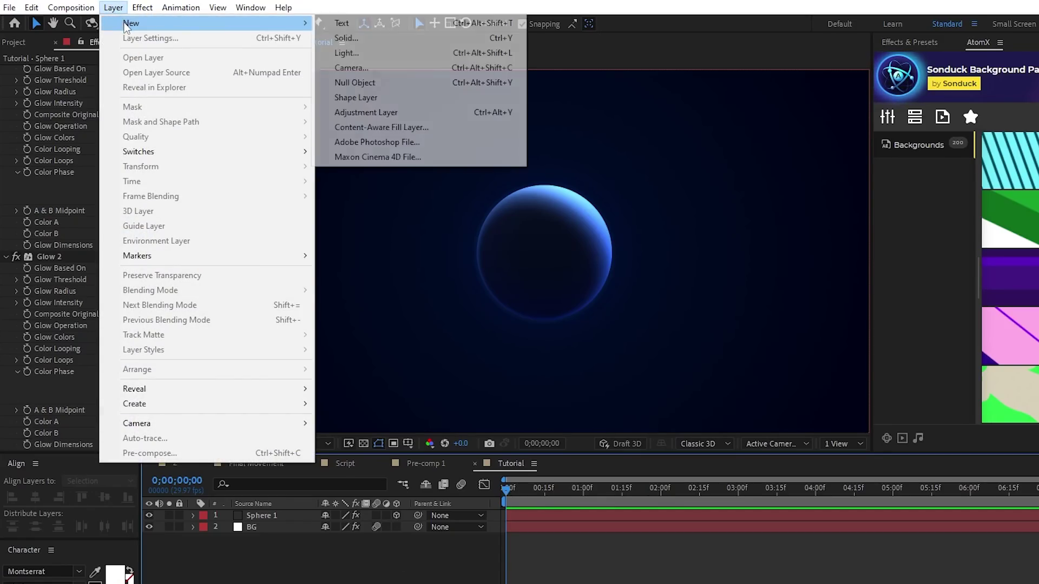
click(428, 108)
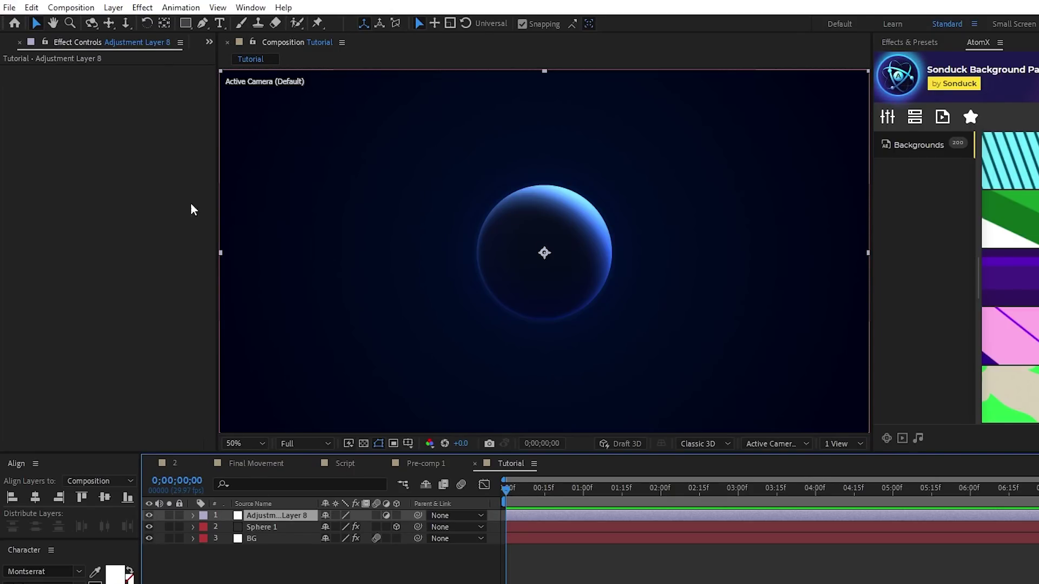
click(143, 7)
mouse_move(242, 271)
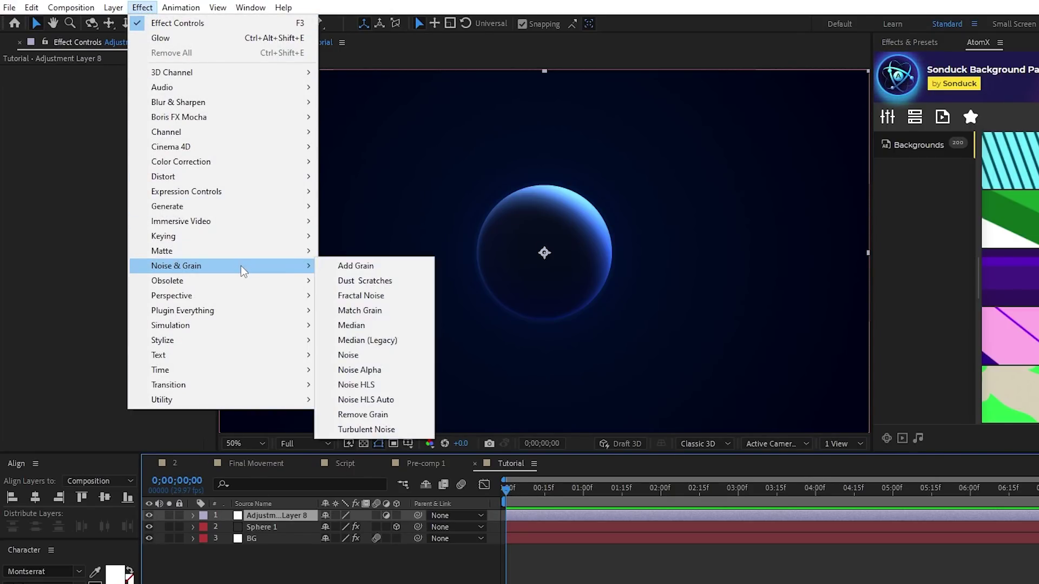
click(351, 356)
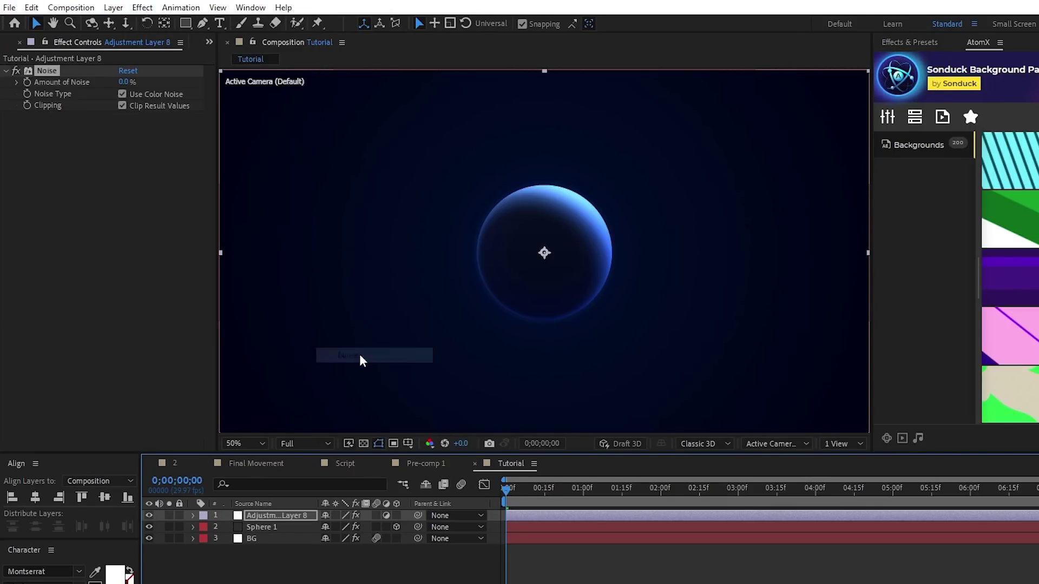
click(143, 8)
mouse_move(214, 352)
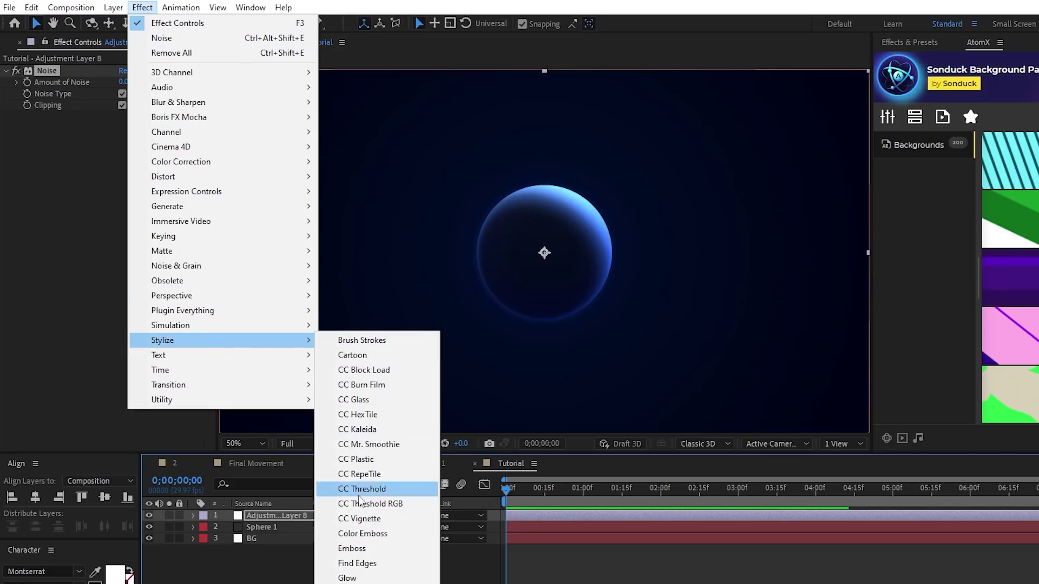
click(347, 578)
- Set Noise amount to 6% without color noise and widen Glow Radius to 463
click(125, 82)
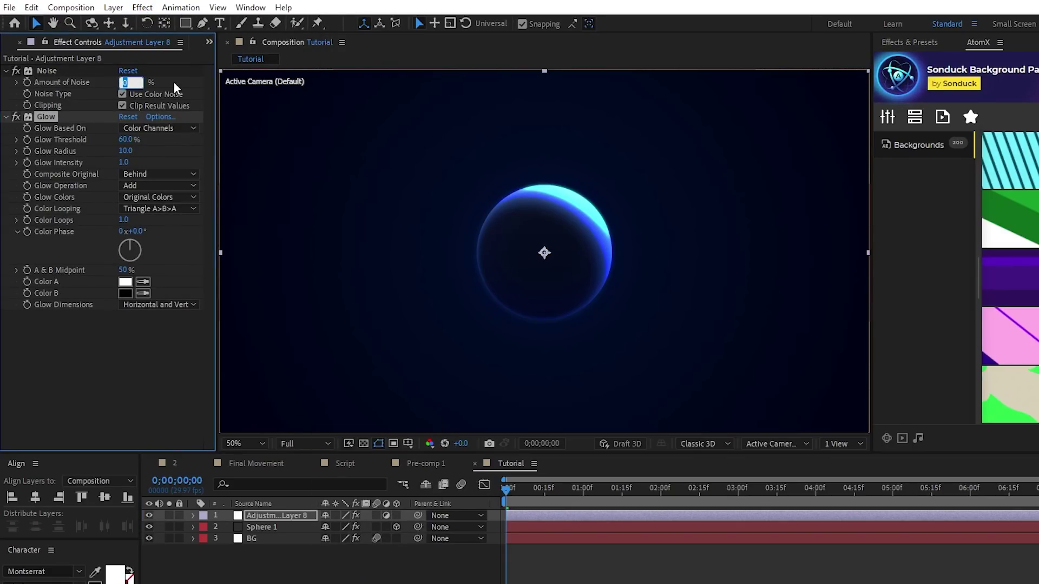
text(6)
key(Return)
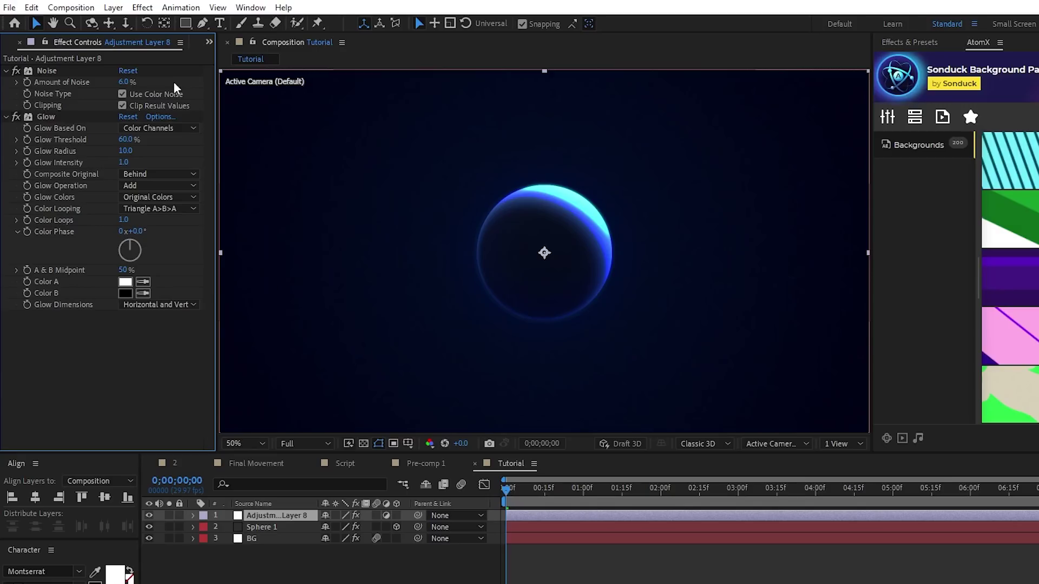
click(123, 94)
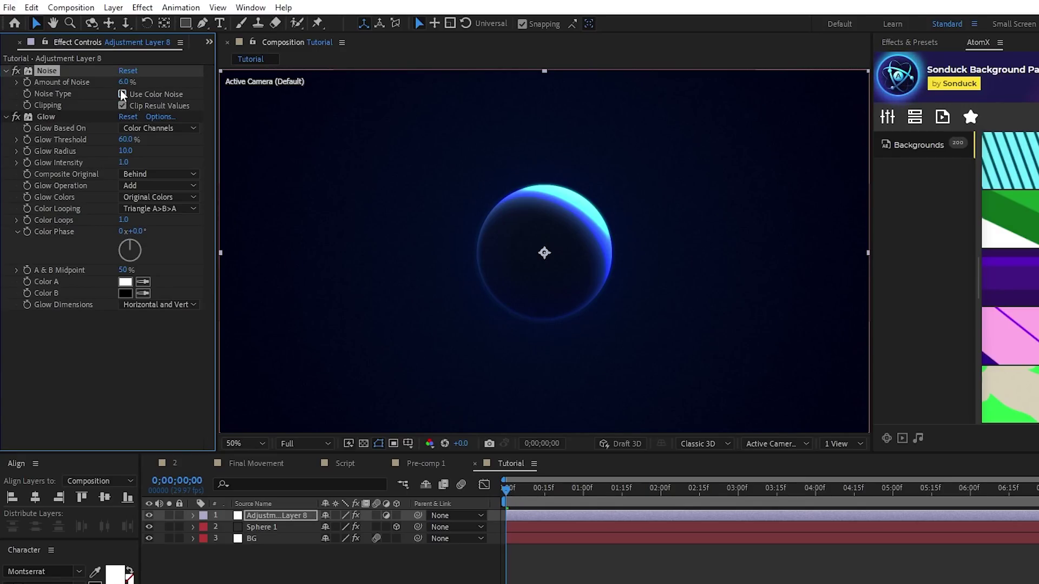
drag(125, 150, 162, 150)
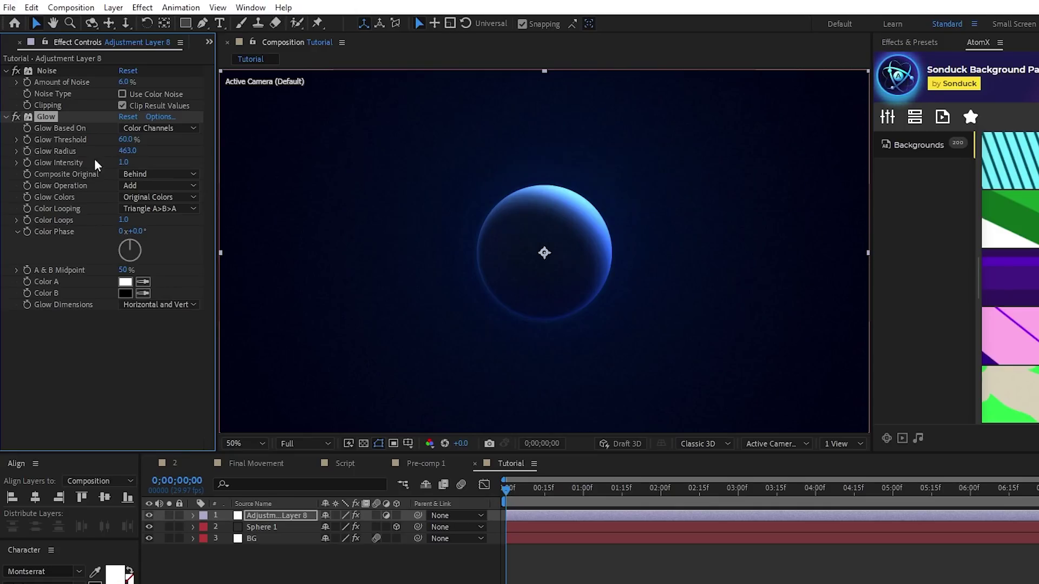
click(183, 150)
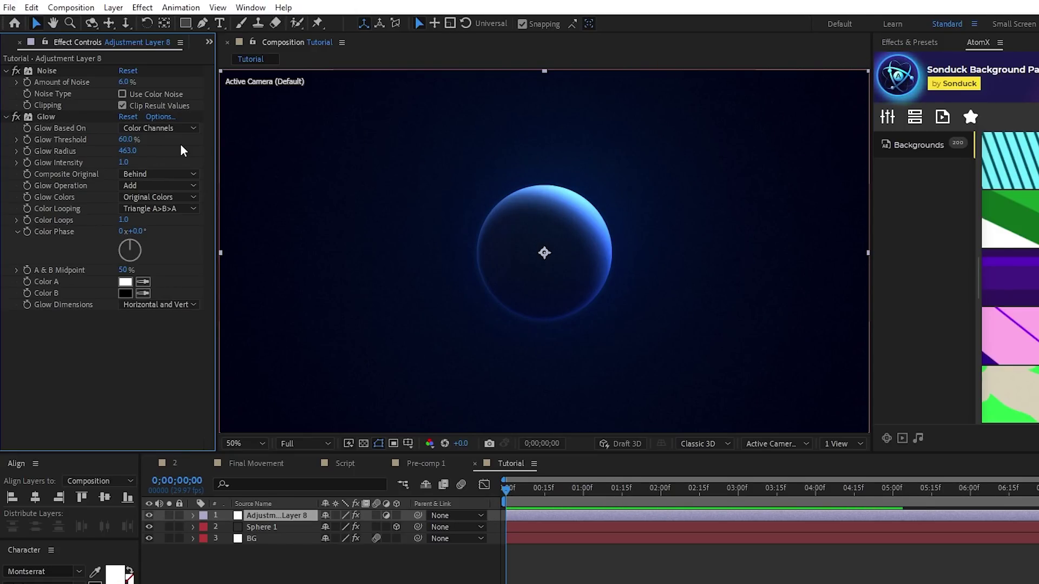
- Add a new camera layer to the composition
click(113, 7)
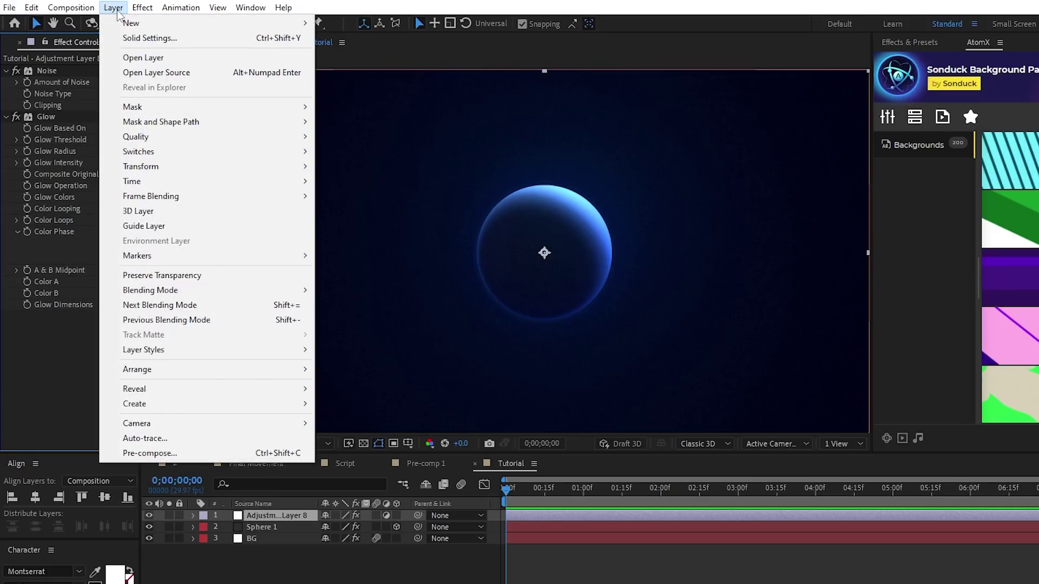
mouse_move(125, 27)
click(360, 68)
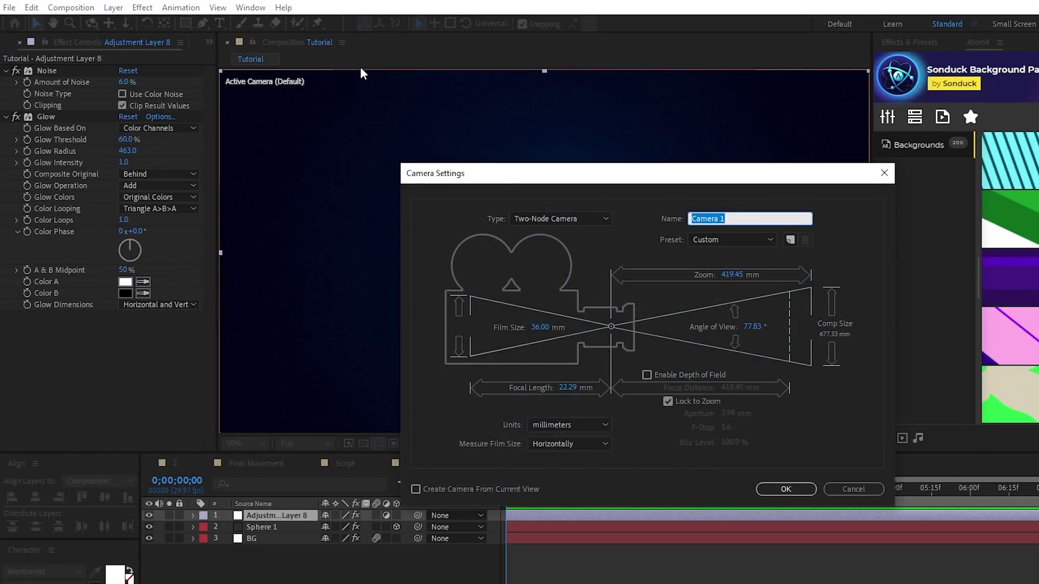
click(786, 490)
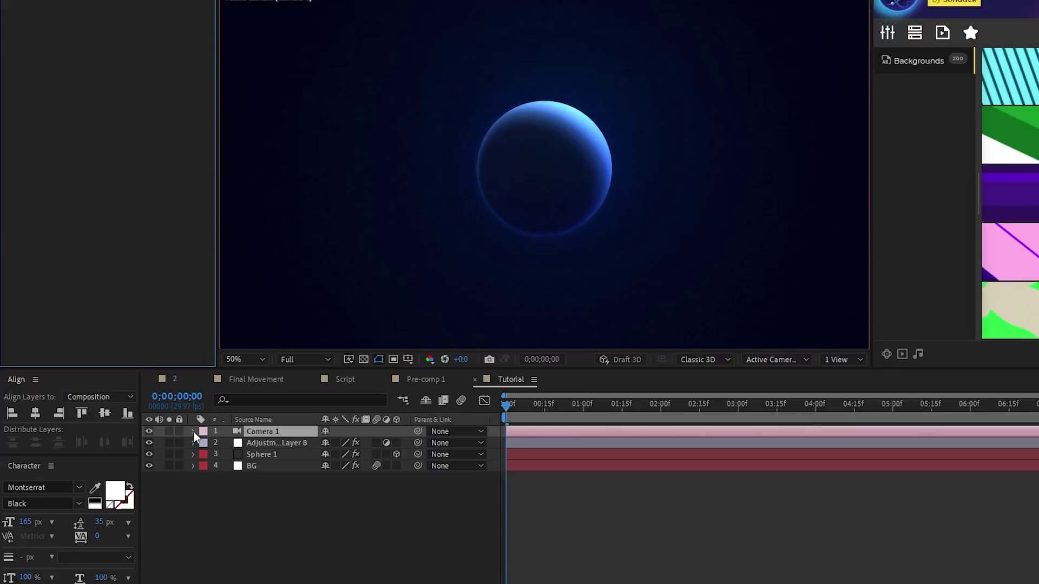
- Set camera Zoom 2698, depth of field on, Focus Distance 2107 and Aperture 100
click(194, 414)
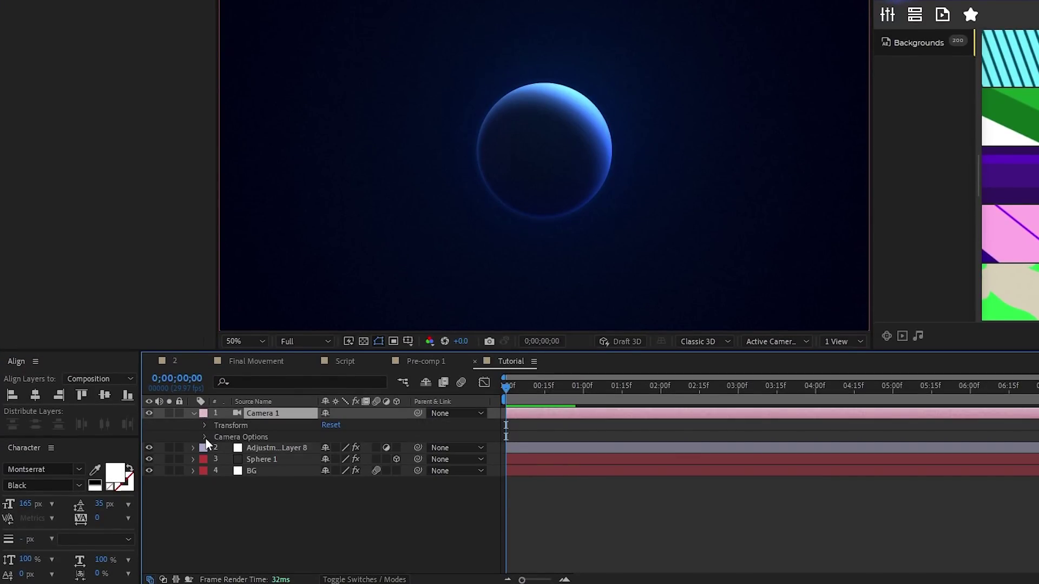
click(205, 438)
drag(331, 429, 449, 429)
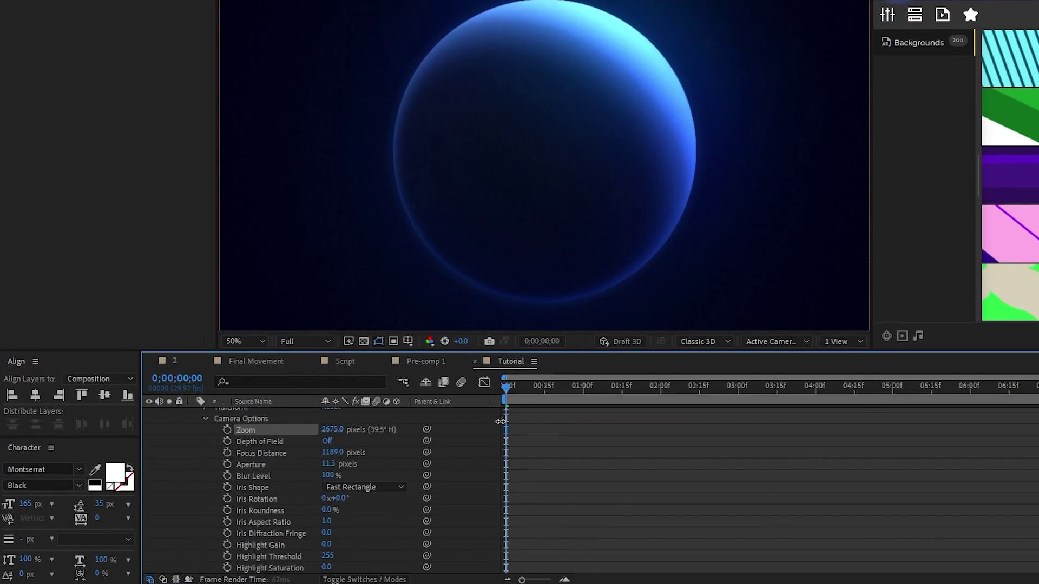
click(328, 441)
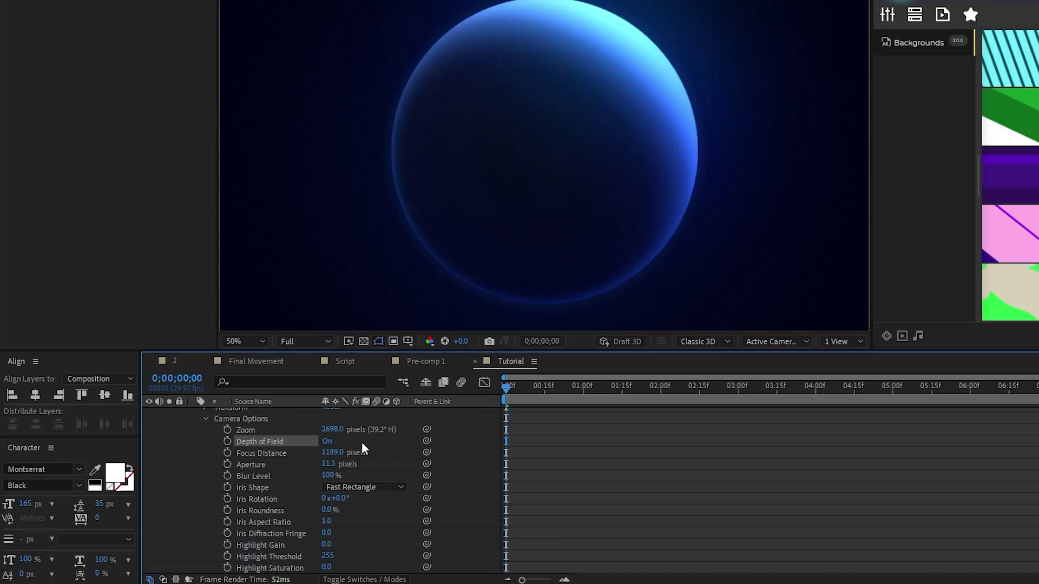
drag(330, 452, 402, 459)
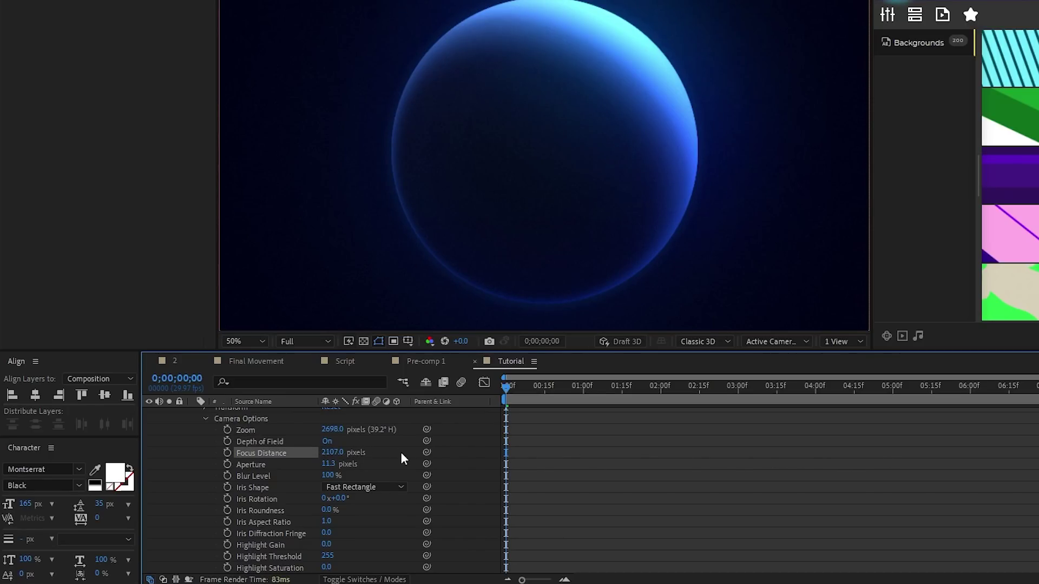
click(328, 463)
text(100)
key(Return)
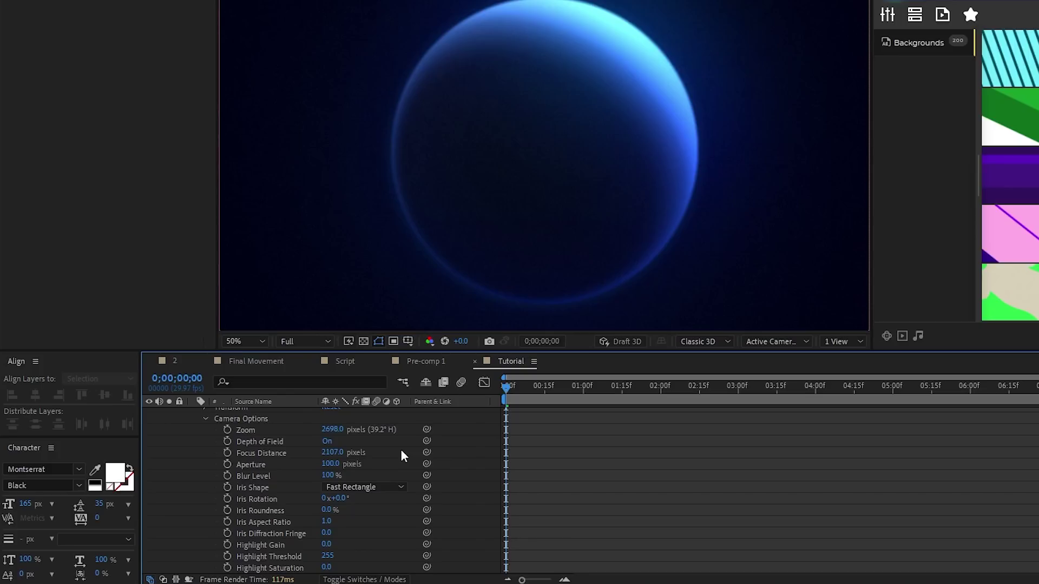
scroll(401, 448, up, 2)
click(193, 413)
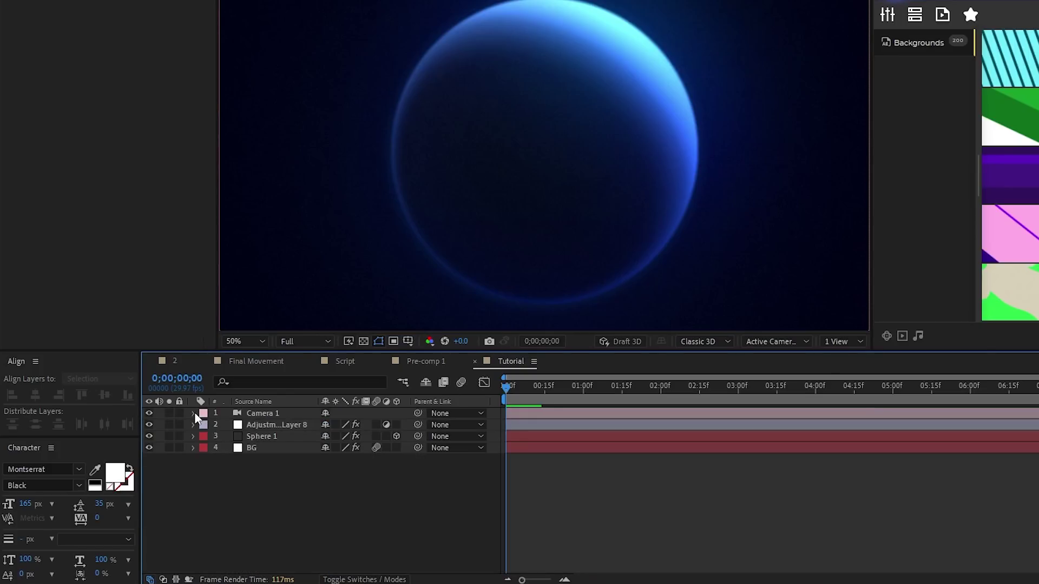
- Change the Tutorial composition size to 12000 × 1080 px in Composition Settings
click(76, 6)
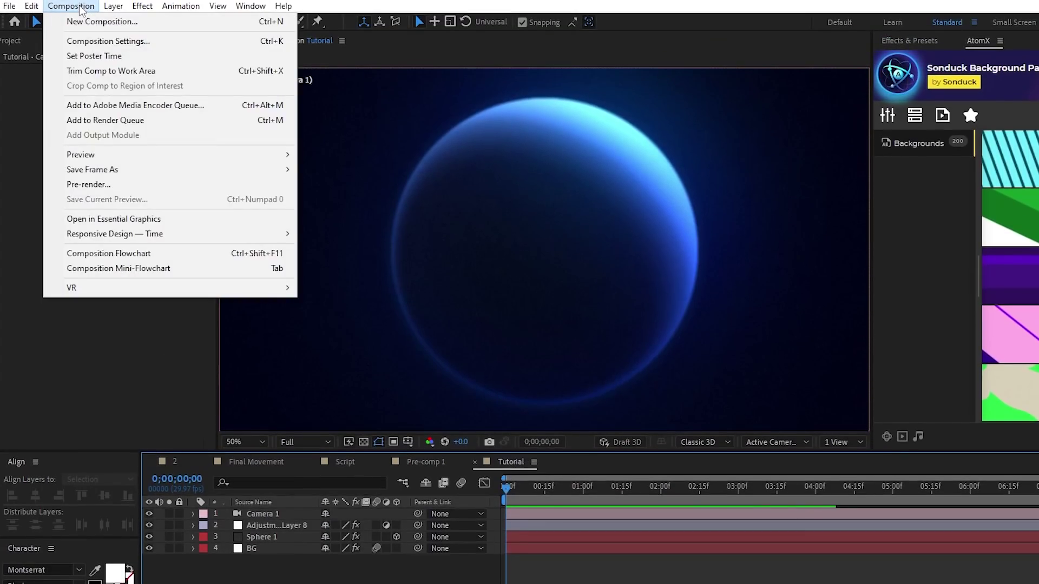
click(90, 42)
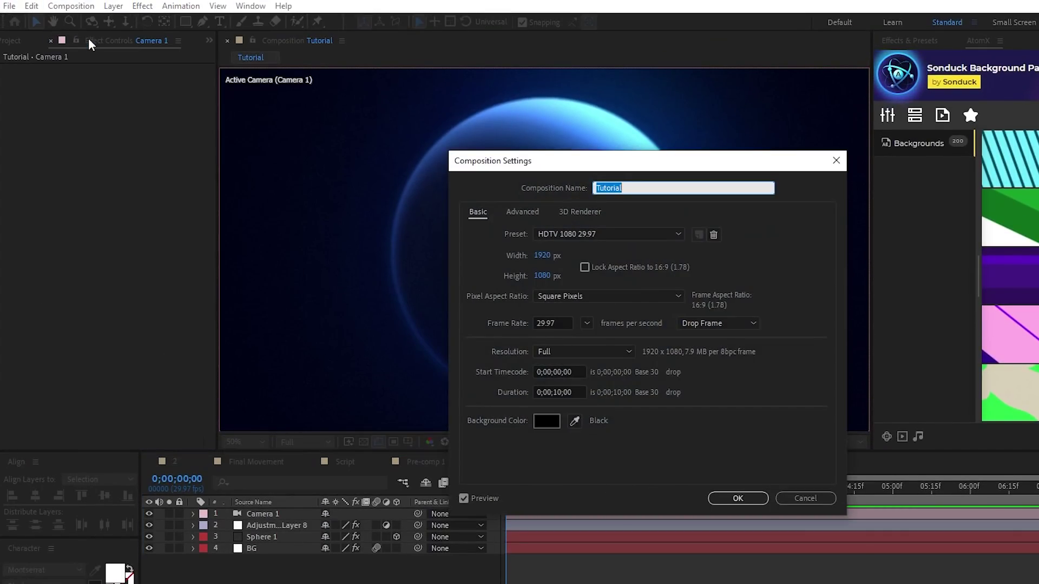
click(542, 256)
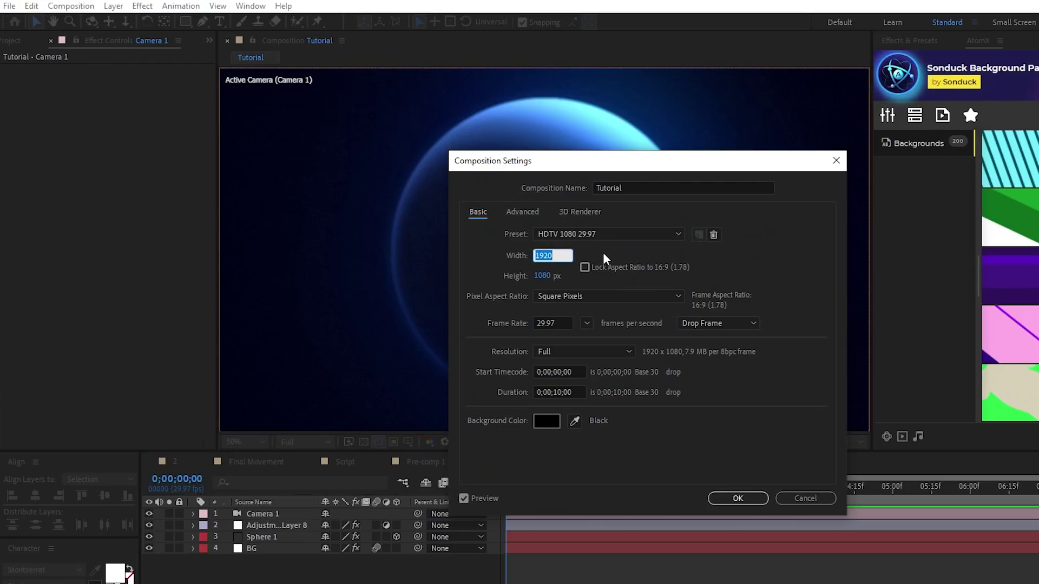
text(1280)
key(Tab)
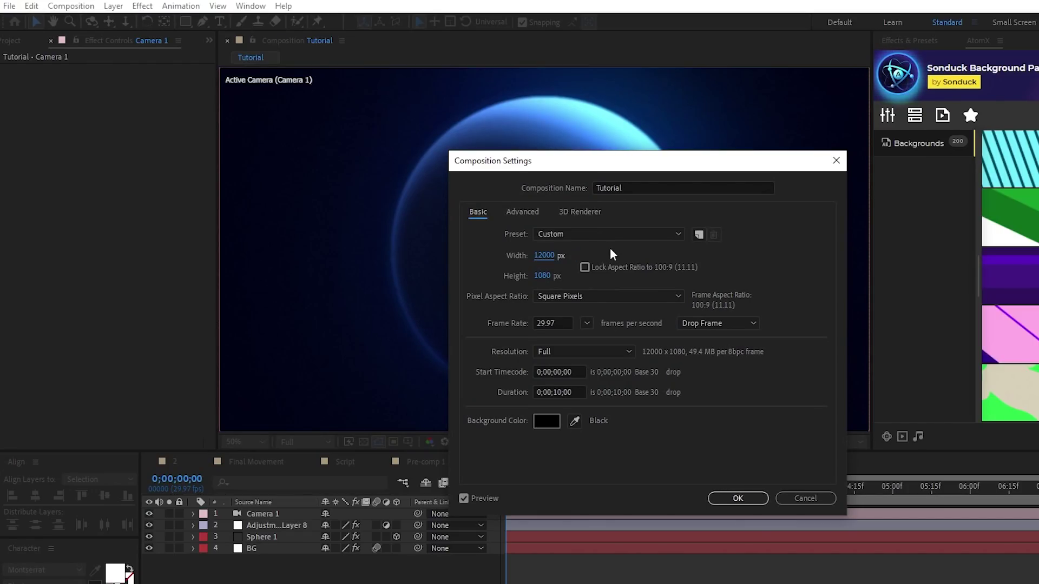
click(728, 499)
scroll(546, 268, down, 6)
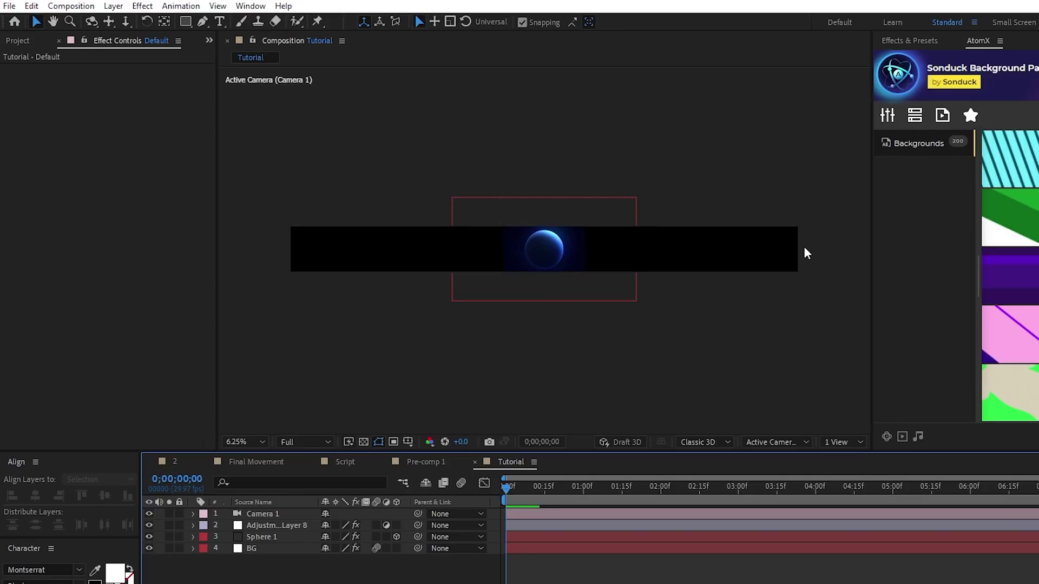
- Fit the BG and adjustment layers to the comp so the navy background spans the strip
click(265, 547)
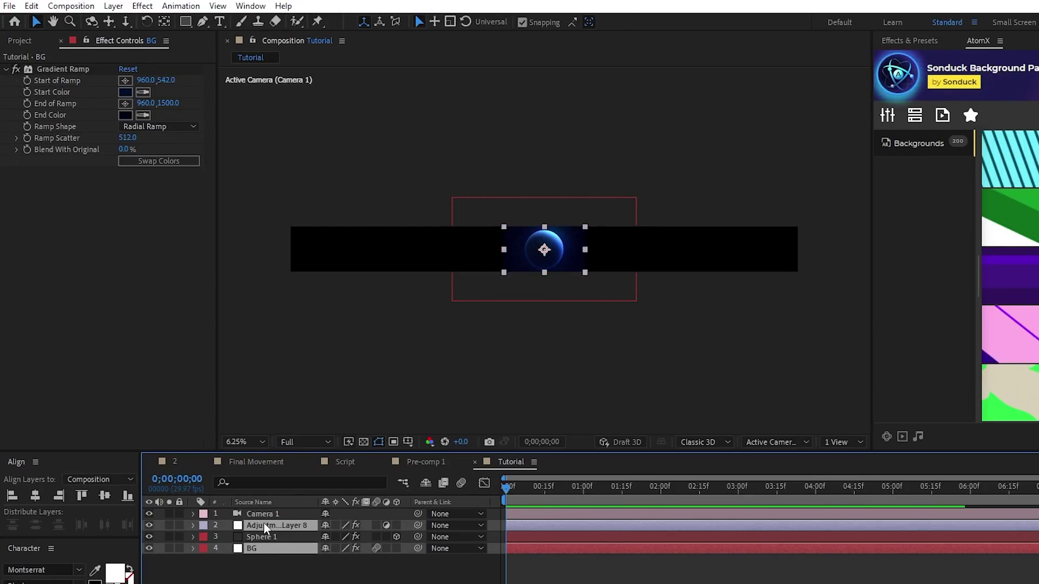
ctrl+double_click(264, 525)
click(311, 41)
click(113, 7)
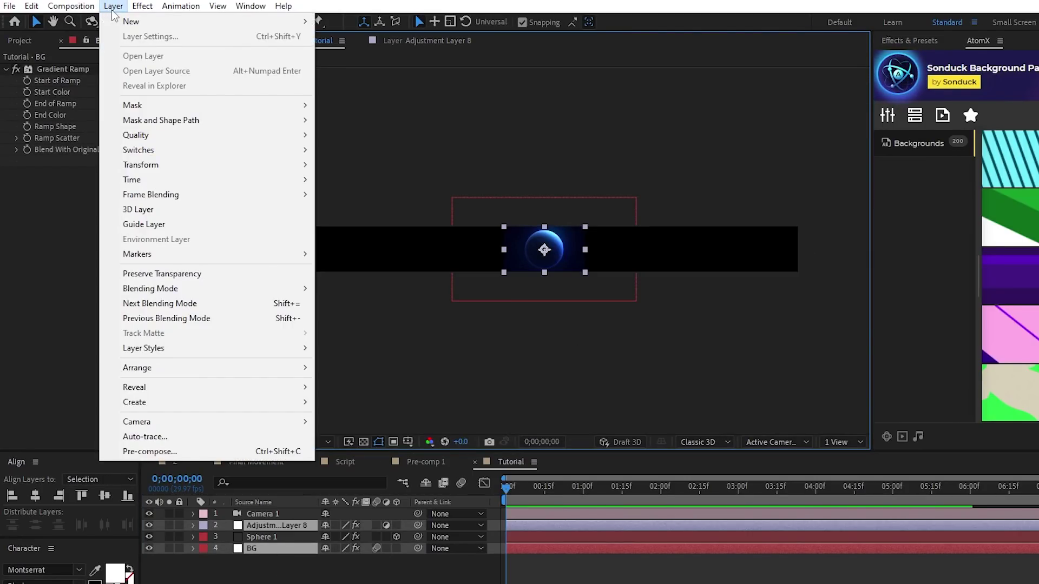
mouse_move(179, 169)
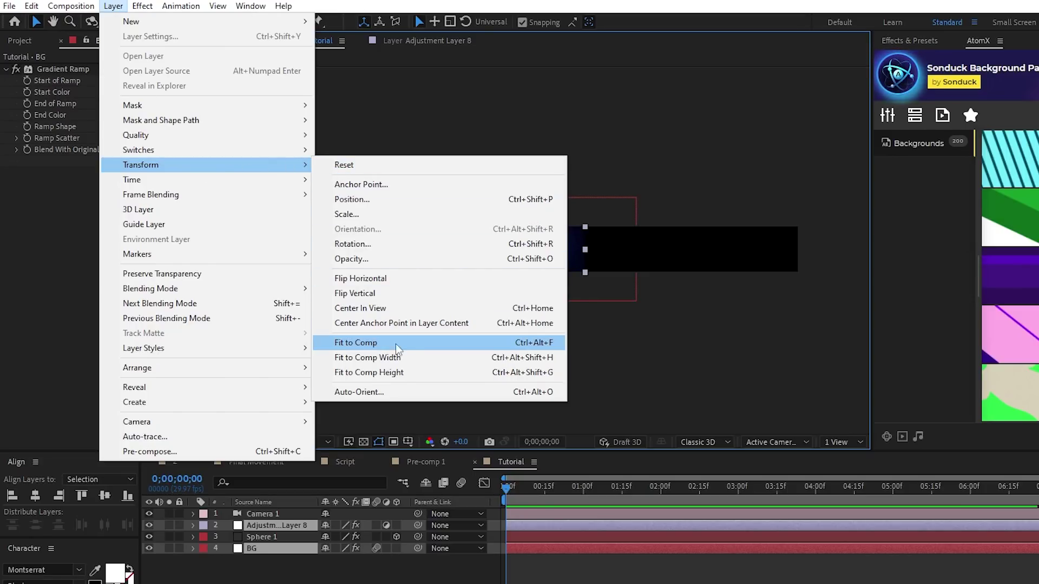
click(414, 345)
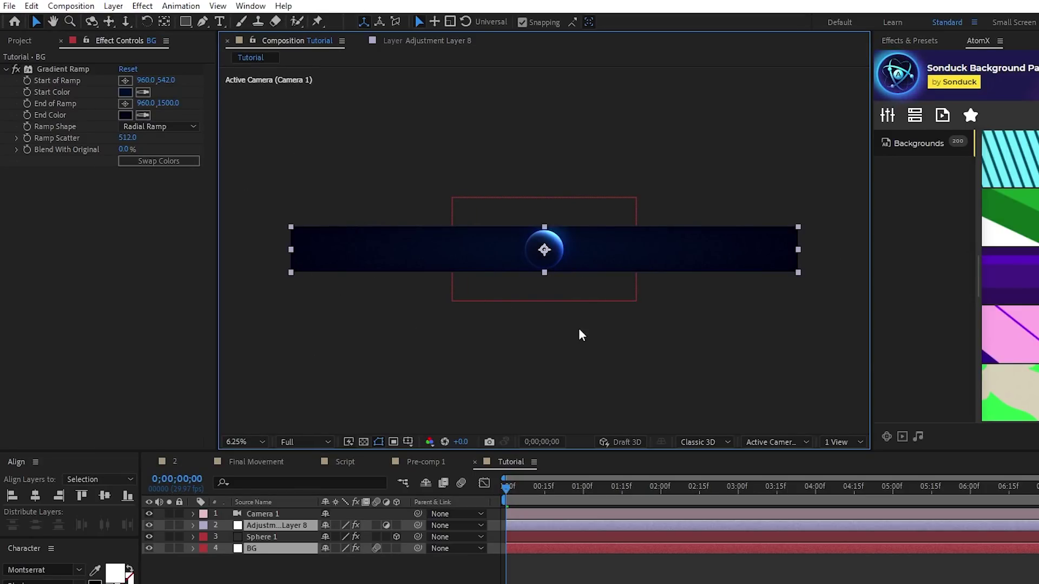
click(538, 313)
scroll(545, 249, up, 1)
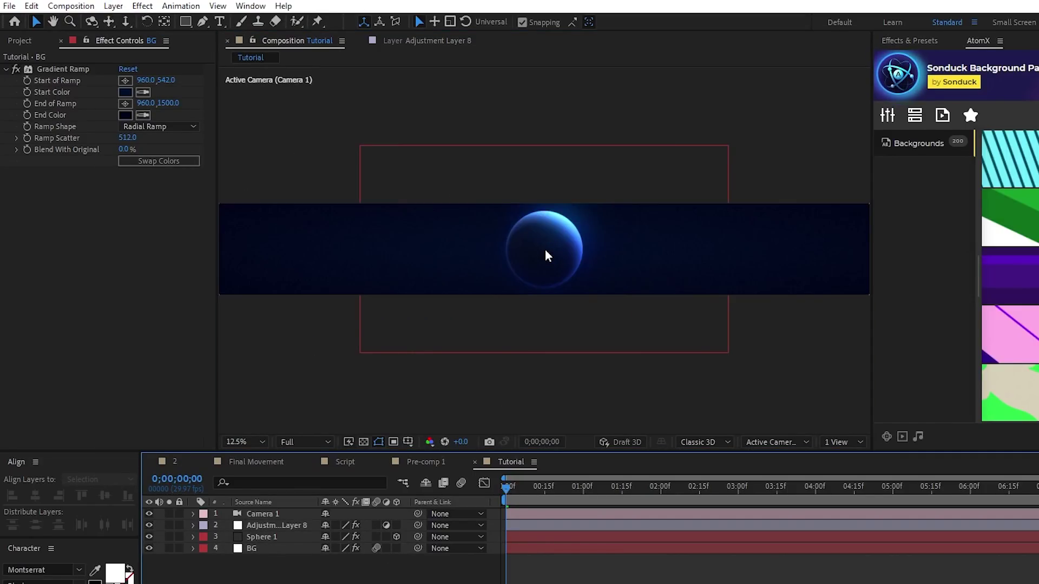
scroll(545, 256, up, 1)
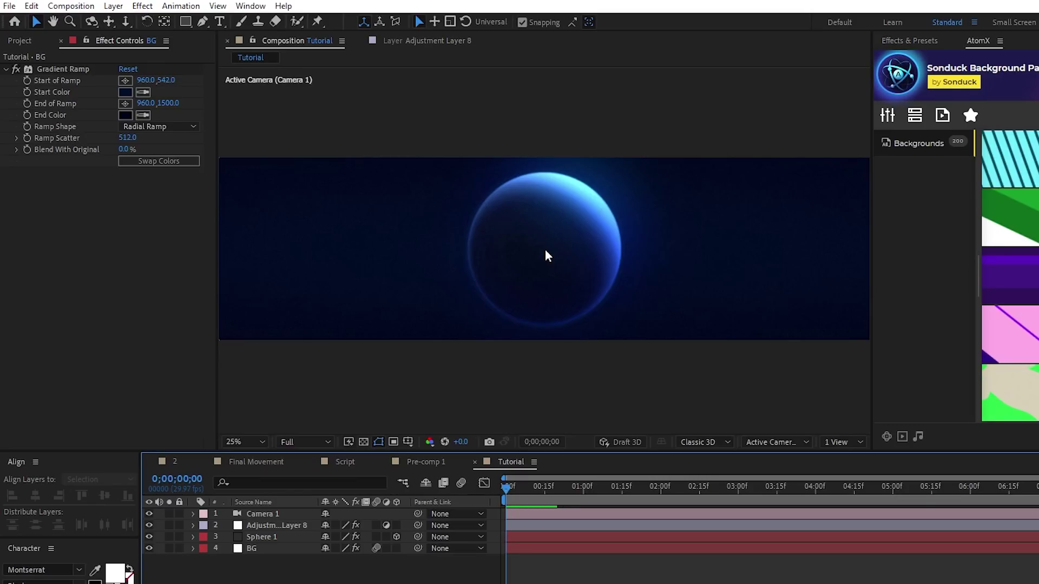
- Move Sphere 1 to position 5587, 769, -170
click(265, 536)
key(p)
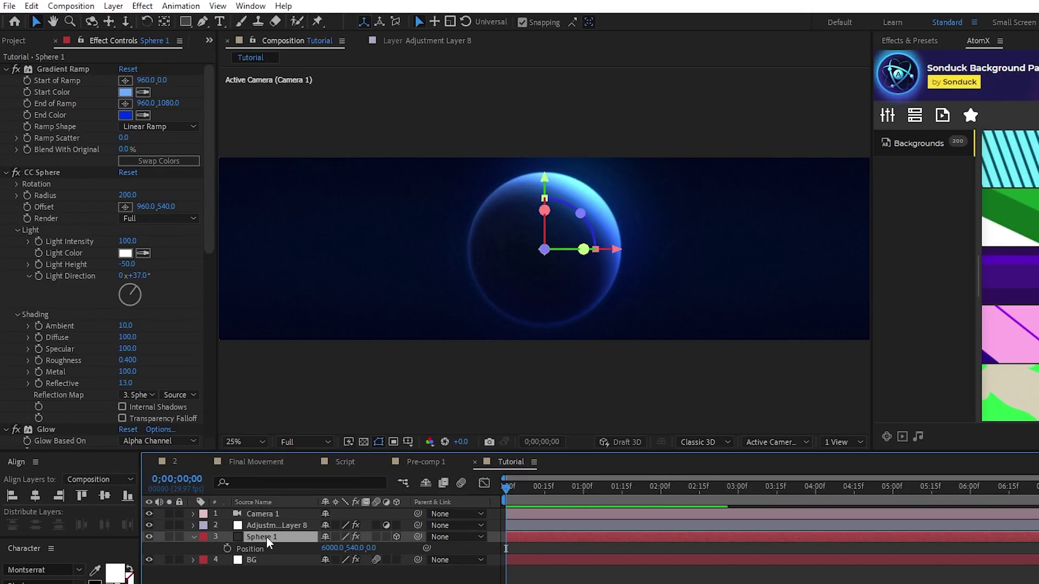
drag(333, 548, 46, 548)
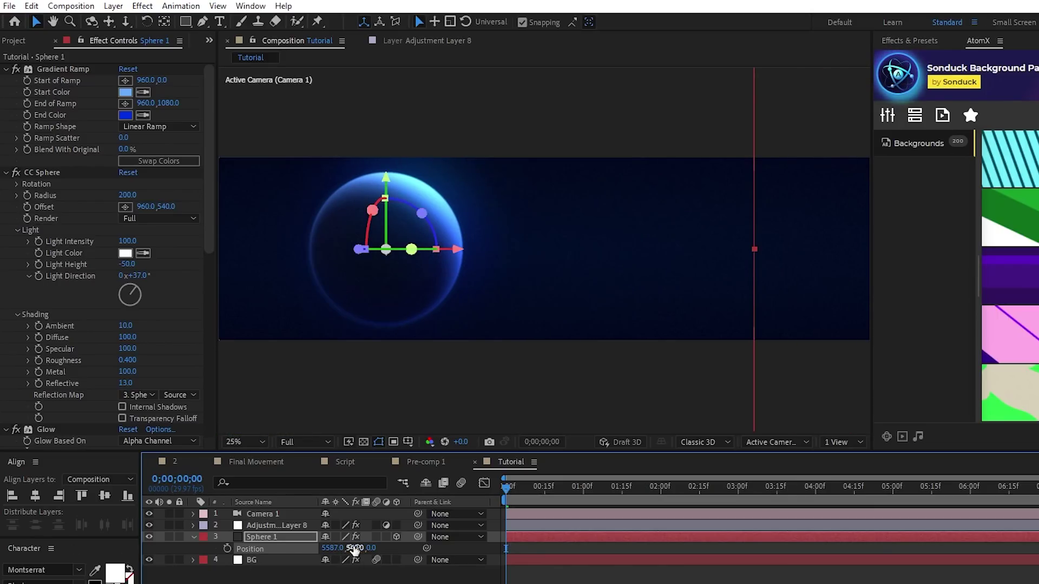
drag(355, 549, 397, 558)
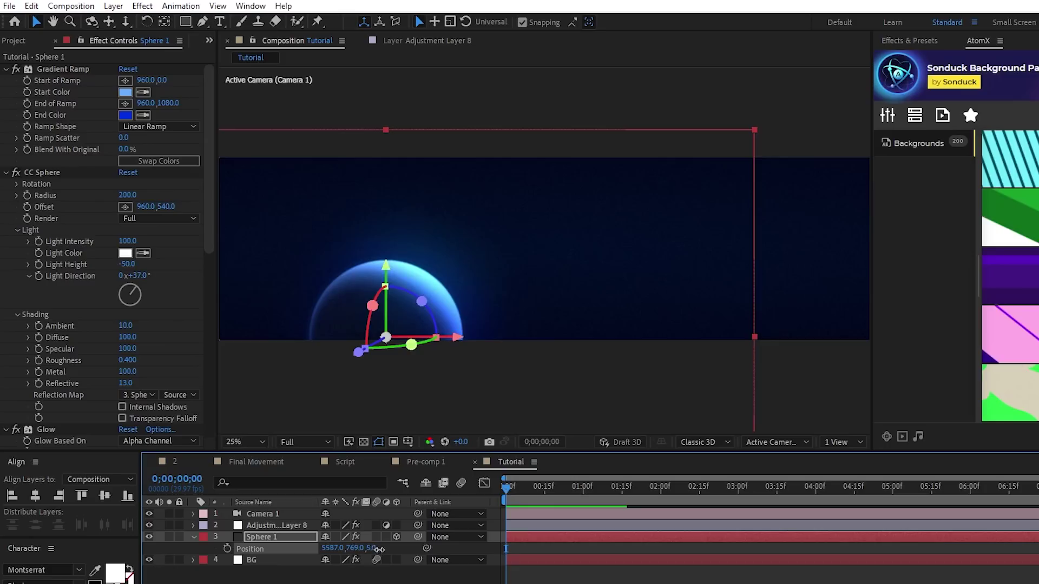
drag(380, 549, 237, 527)
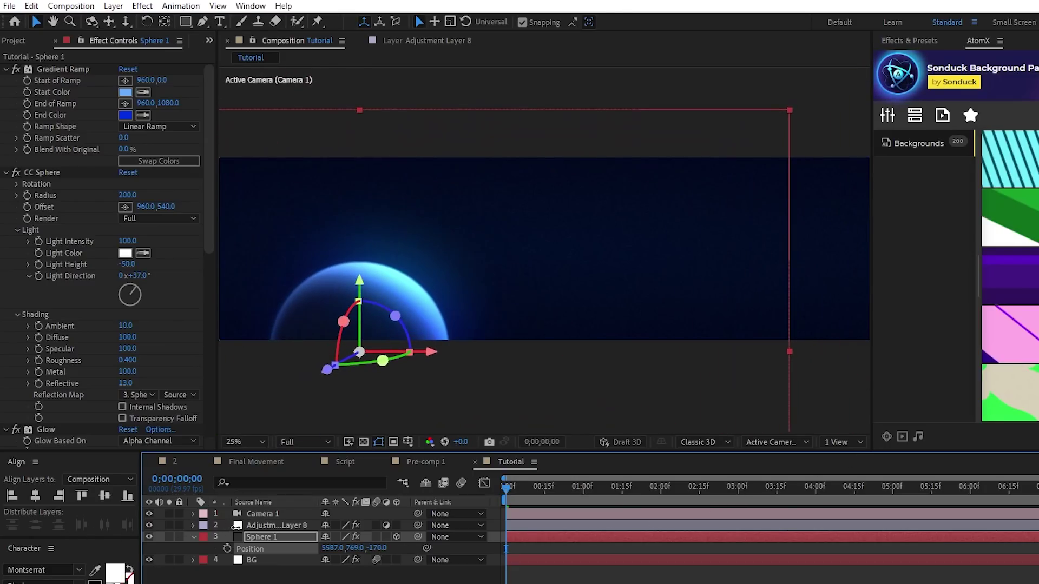
click(506, 548)
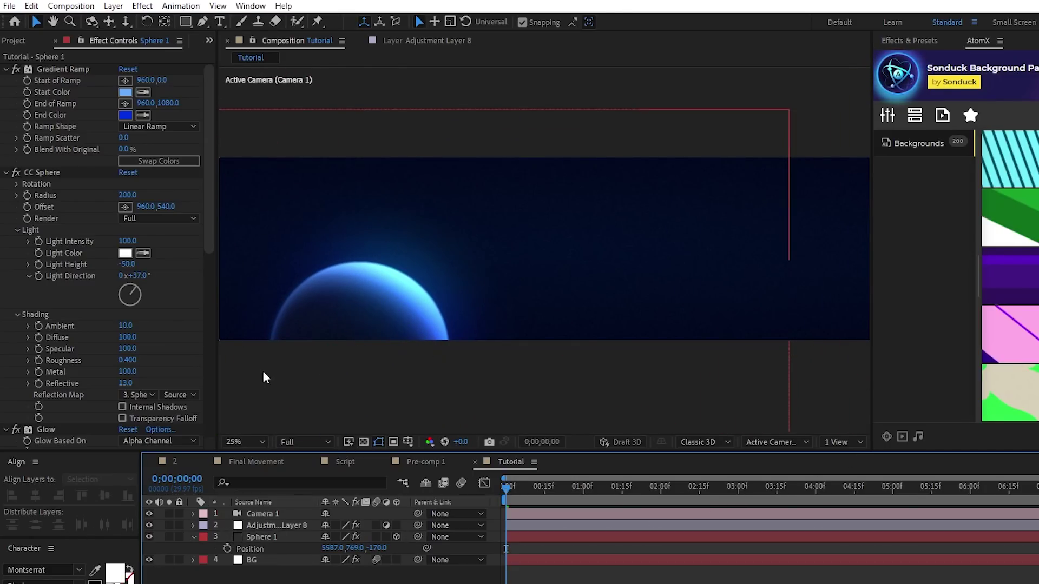
click(193, 537)
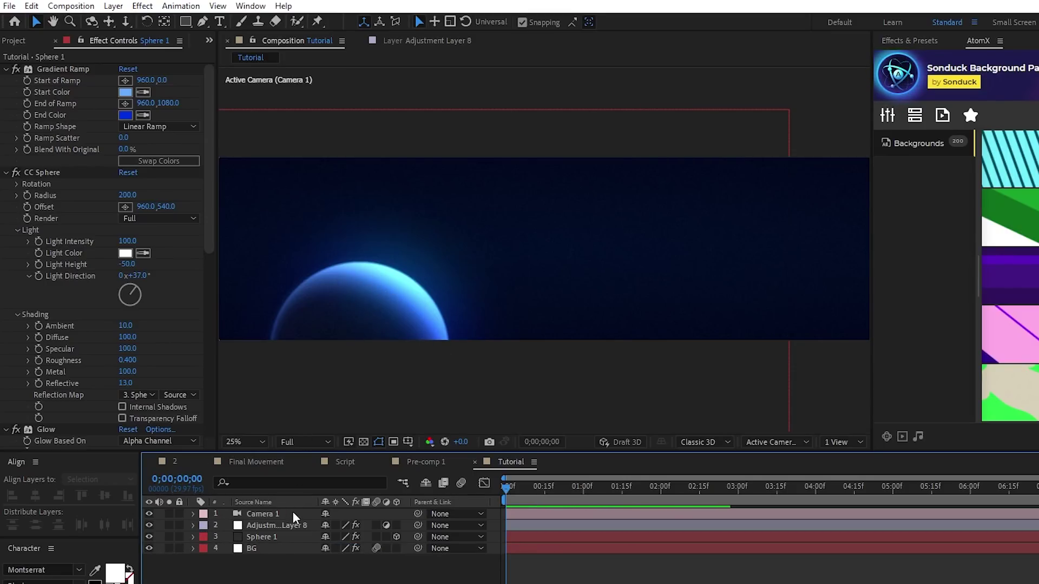
- Duplicate Sphere 1, shift one copy to X 6180 and another to the frame's right edge
click(278, 539)
key(ctrl+d)
key(p)
drag(331, 548, 75, 558)
key(ctrl+d)
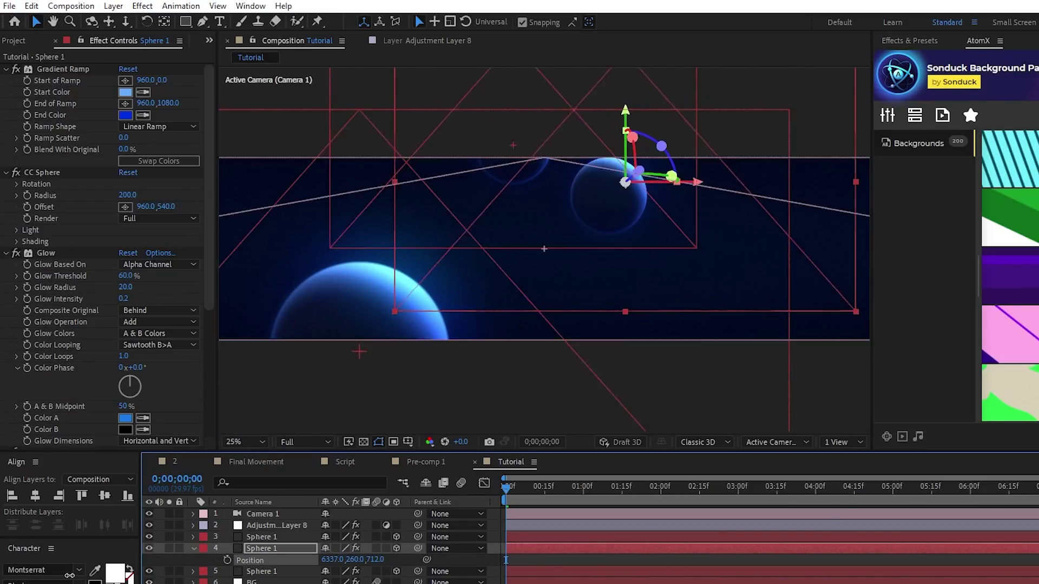
key(ctrl+z)
key(ctrl+z)
key(ctrl+z)
key(ctrl+z)
key(ctrl+z)
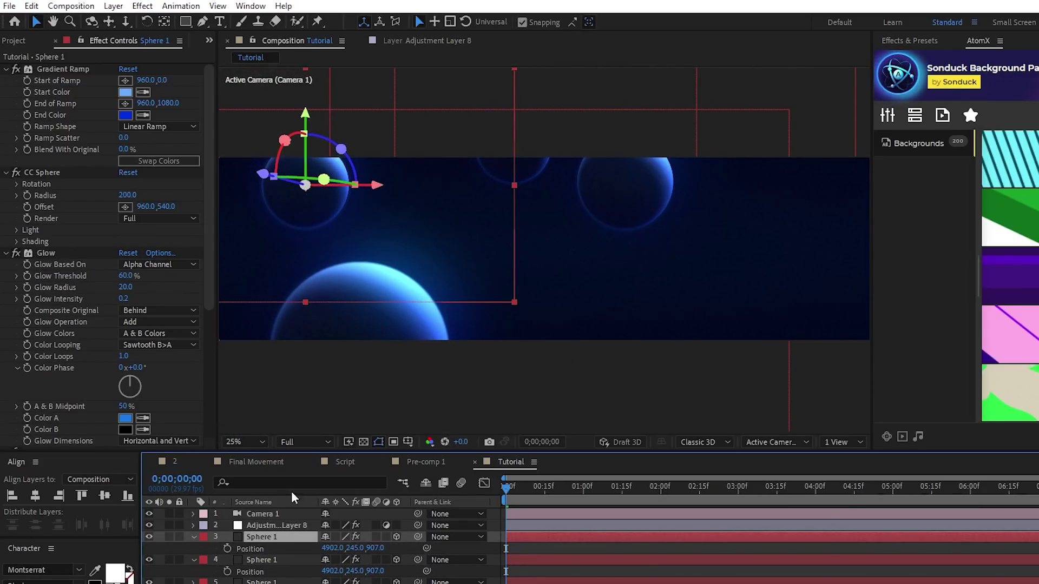
drag(305, 184, 733, 283)
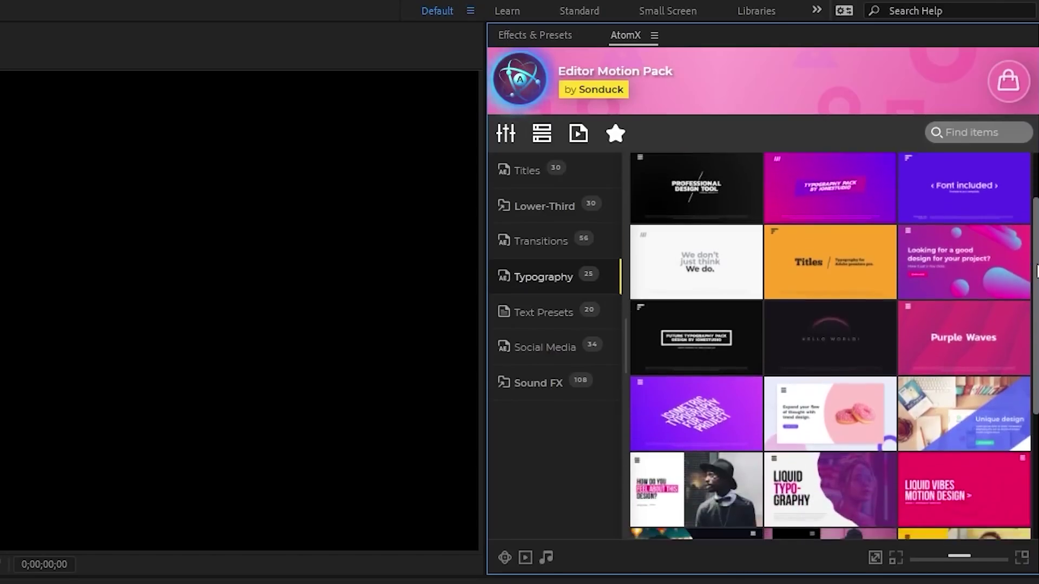
scroll(1037, 270, down, 10)
mouse_move(691, 230)
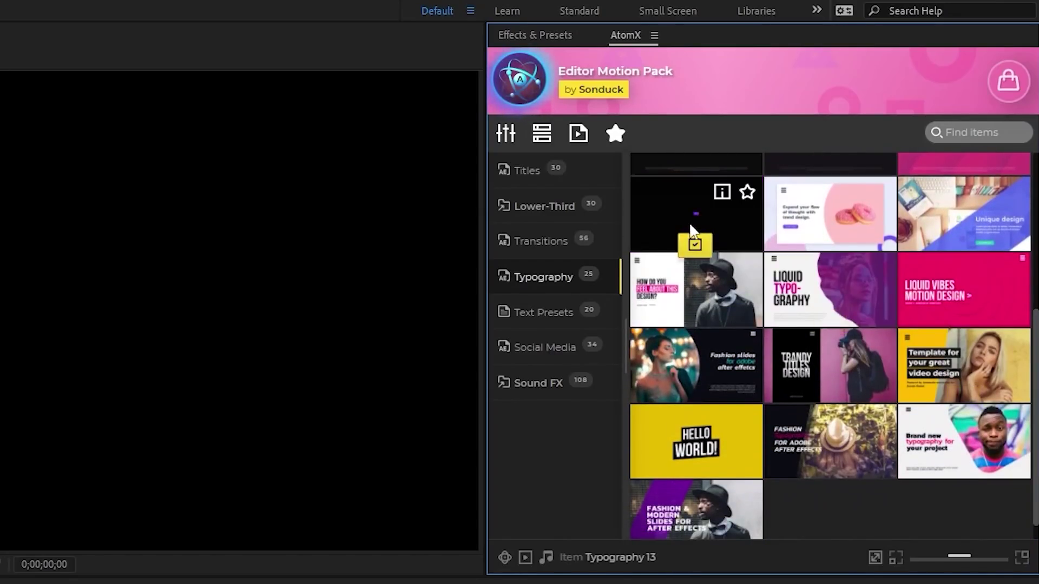
click(692, 244)
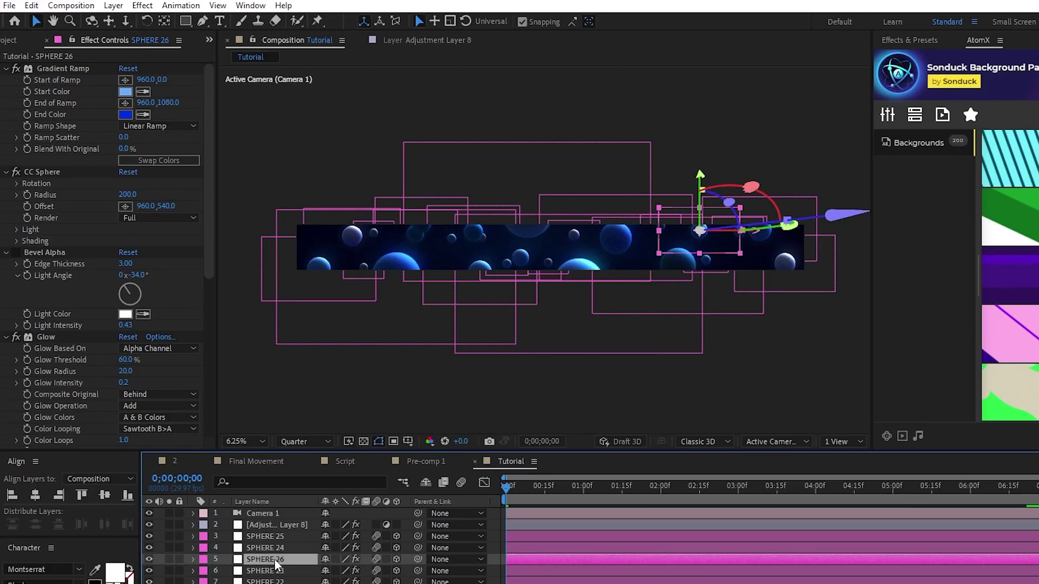
- Drag SPHERE 26 above SPHERE 25 and rename it MAIN SPHERE
drag(274, 559, 279, 531)
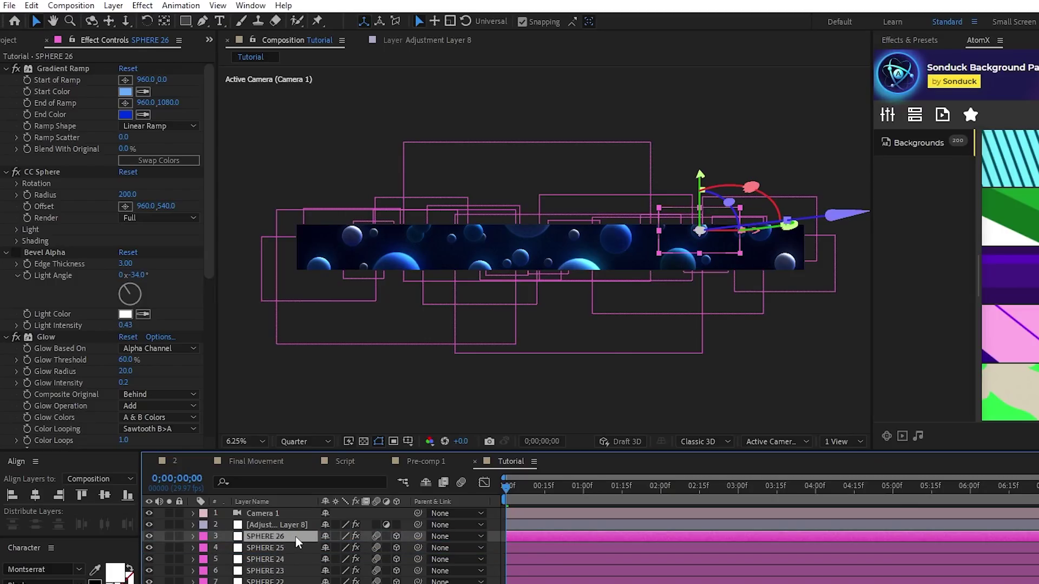
key(Return)
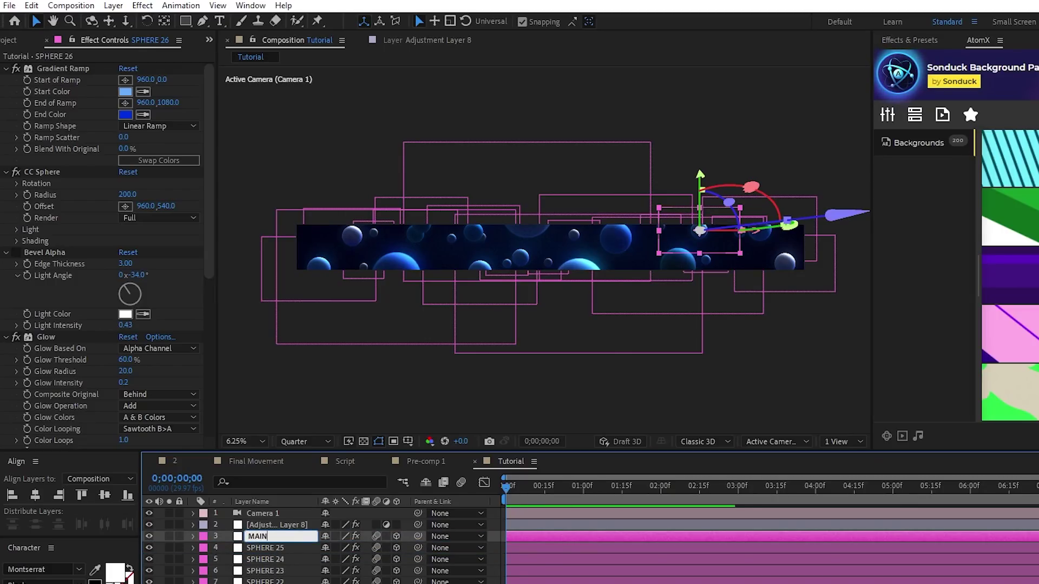
key(Return)
scroll(706, 233, up, 4)
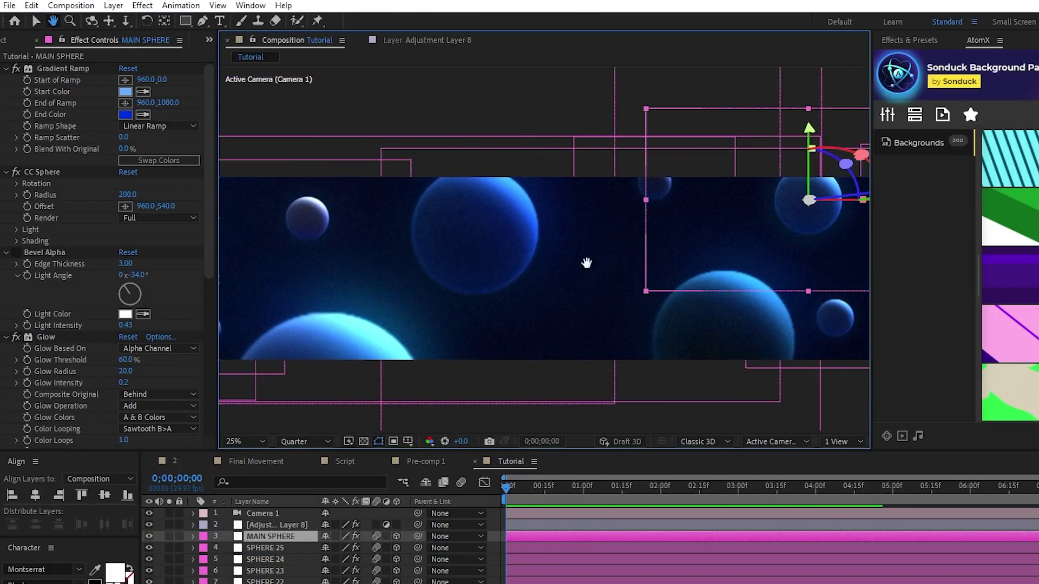
drag(602, 215, 391, 269)
- Set both Gradient Ramp start and end colours to white
click(126, 95)
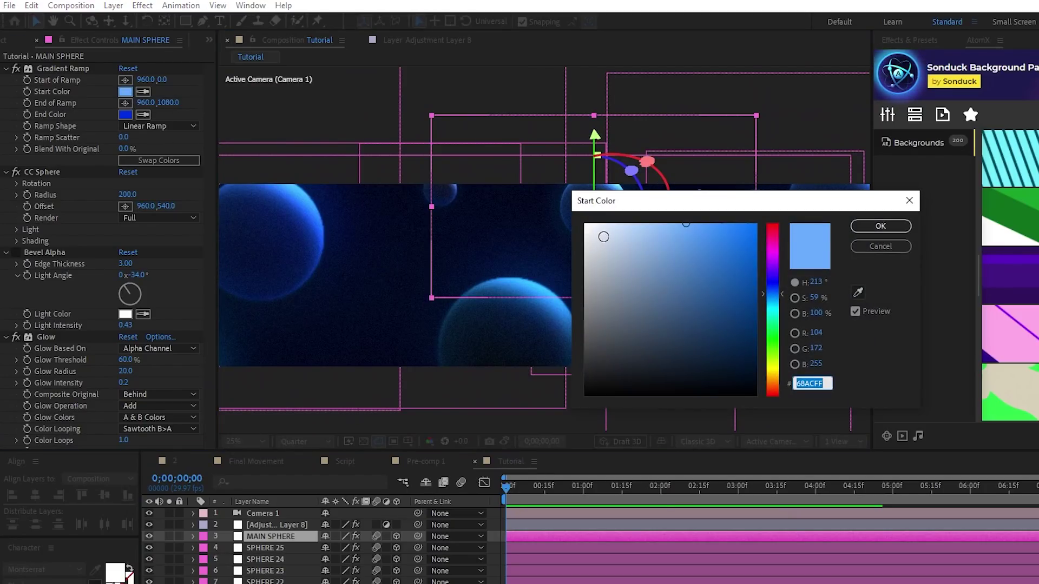
drag(603, 237, 573, 223)
click(881, 226)
click(125, 114)
click(585, 225)
click(880, 226)
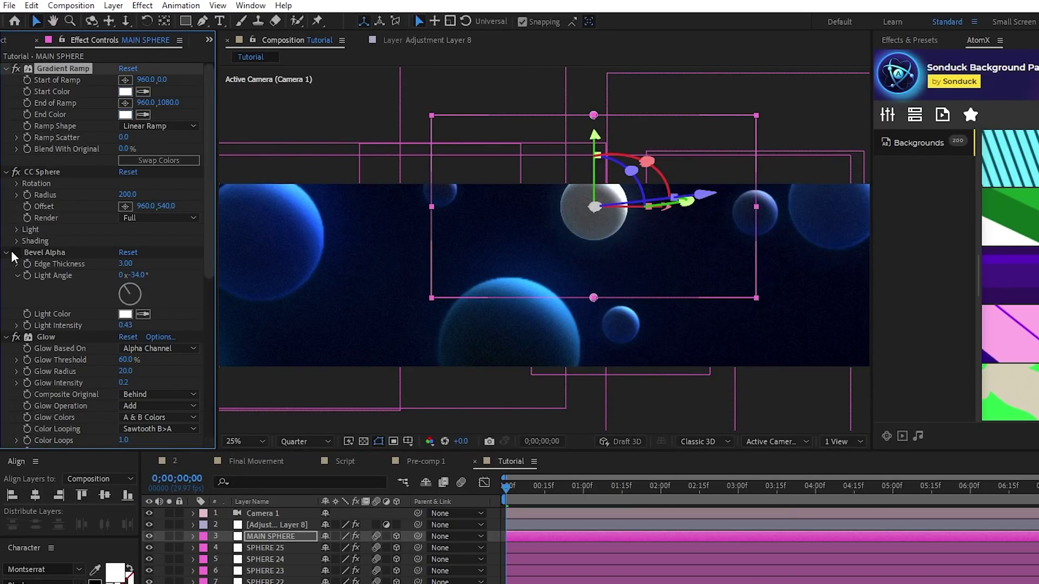
- Set CC Sphere Radius 65, Light Height 55 and Ambient 17
click(6, 252)
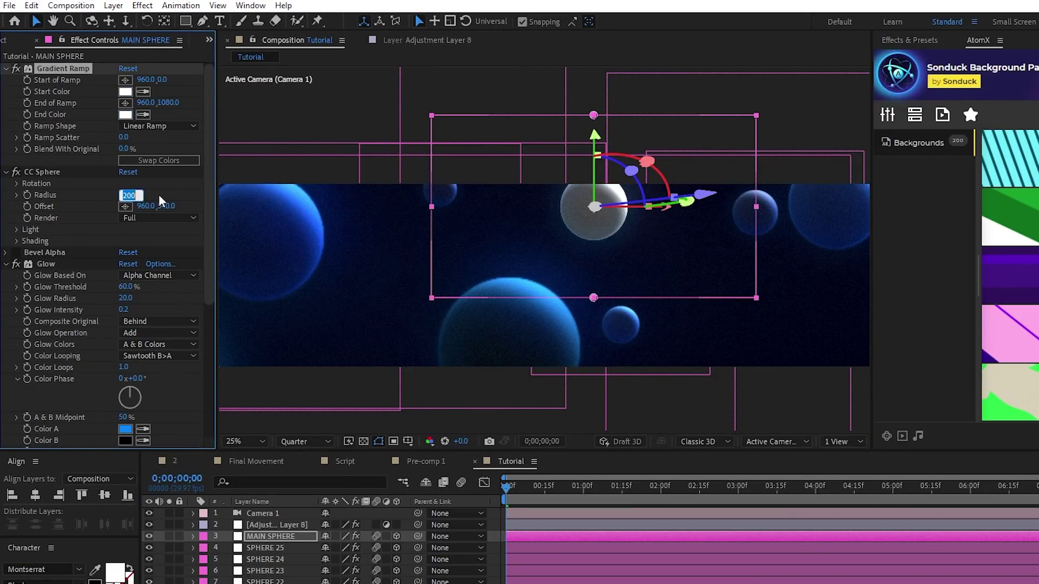
text(65)
key(Return)
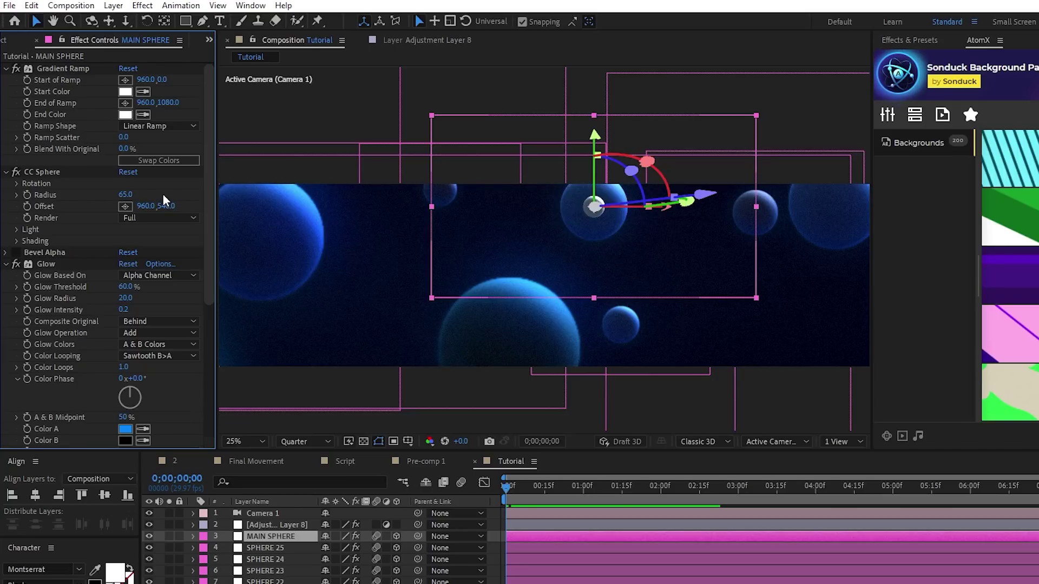
click(16, 229)
click(126, 264)
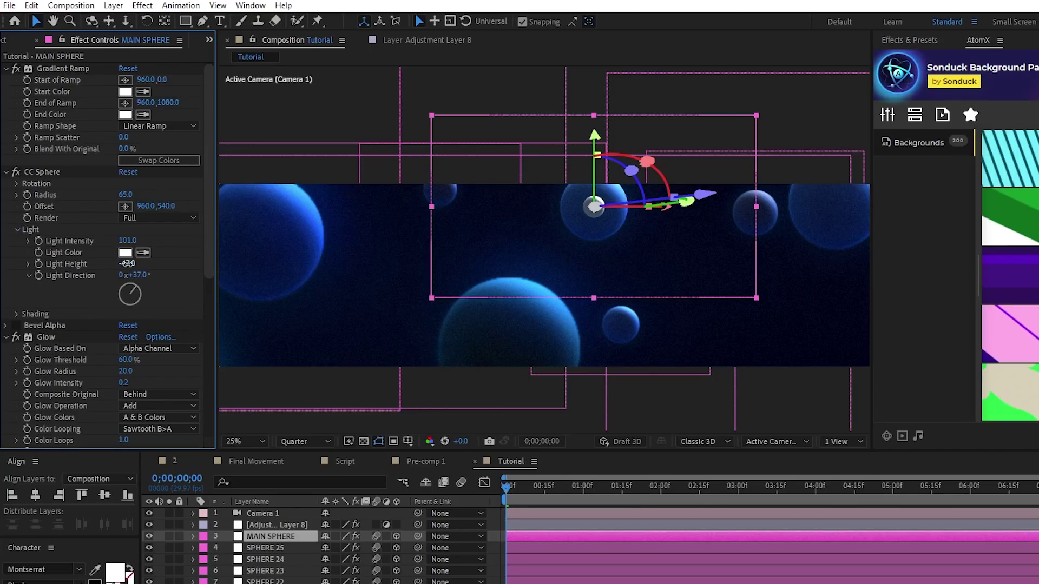
text(55)
key(Return)
click(15, 314)
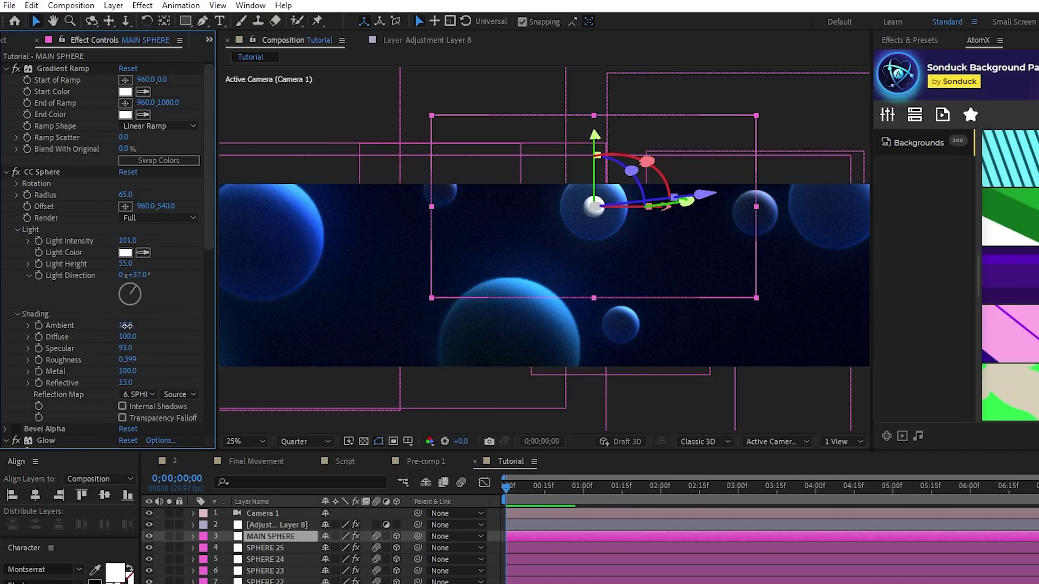
drag(126, 325, 127, 326)
- Switch the preview resolution to Full
scroll(485, 301, up, 4)
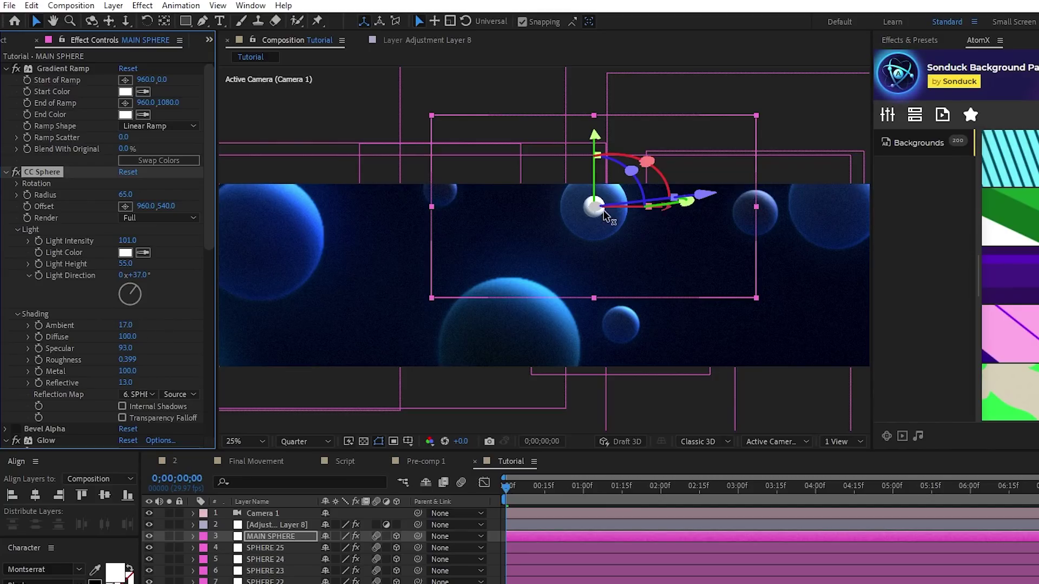
click(309, 448)
click(304, 476)
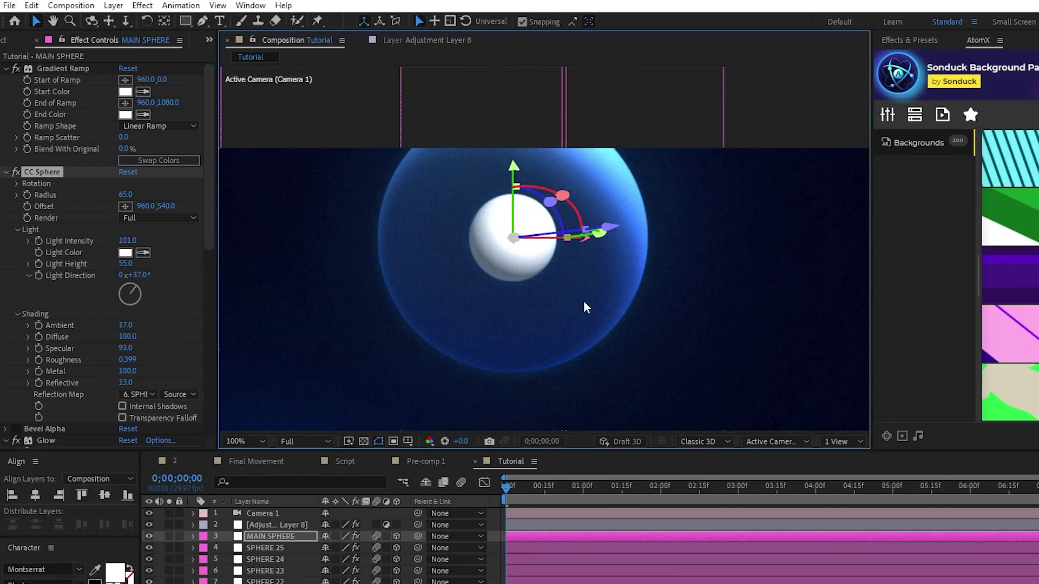
click(304, 442)
- Set the preview to quarter resolution, turn off MAIN SPHERE's 3D switch and centre it horizontally
click(301, 510)
scroll(451, 287, down, 4)
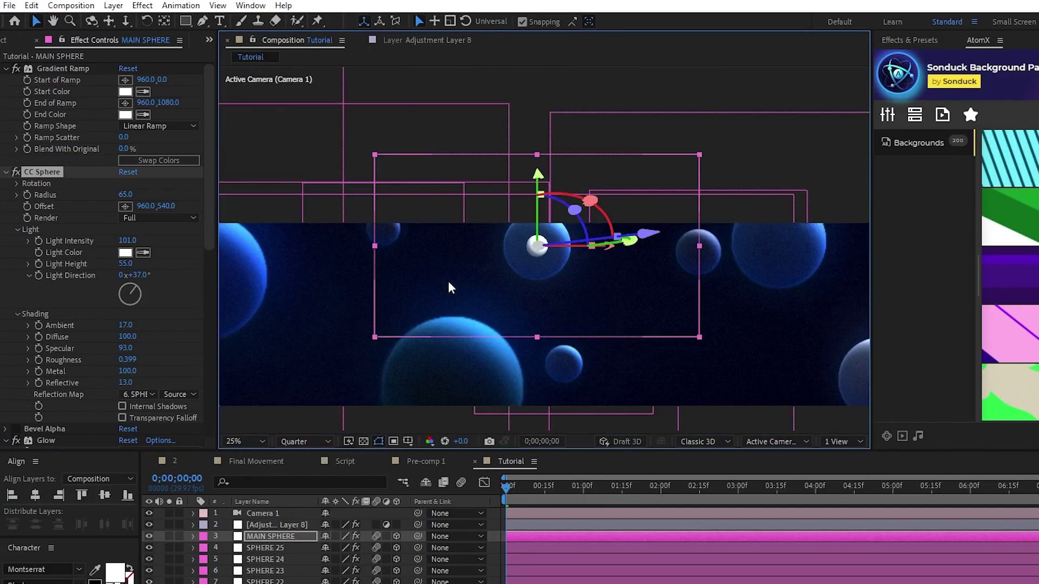
click(397, 536)
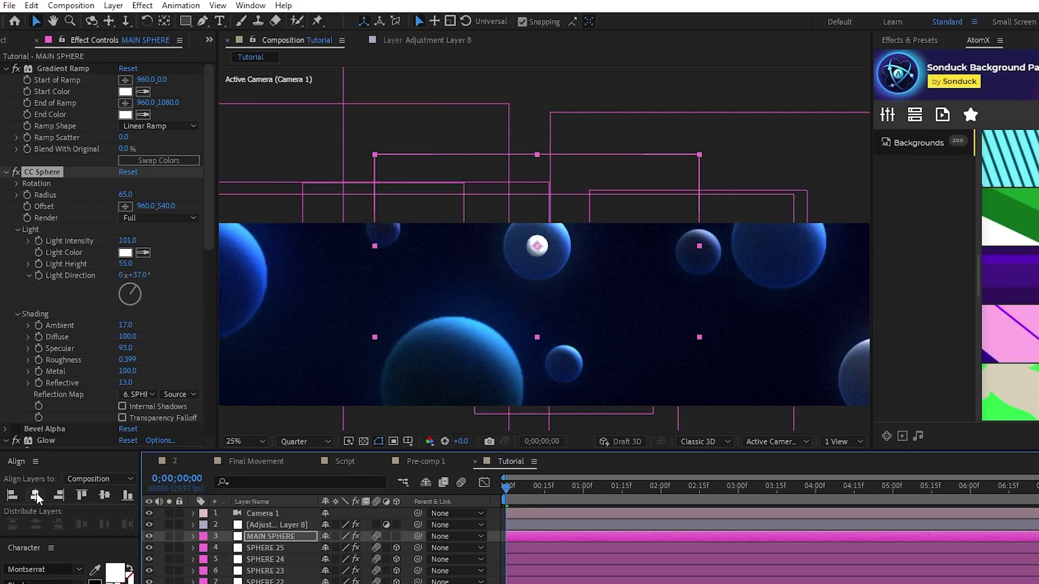
click(36, 496)
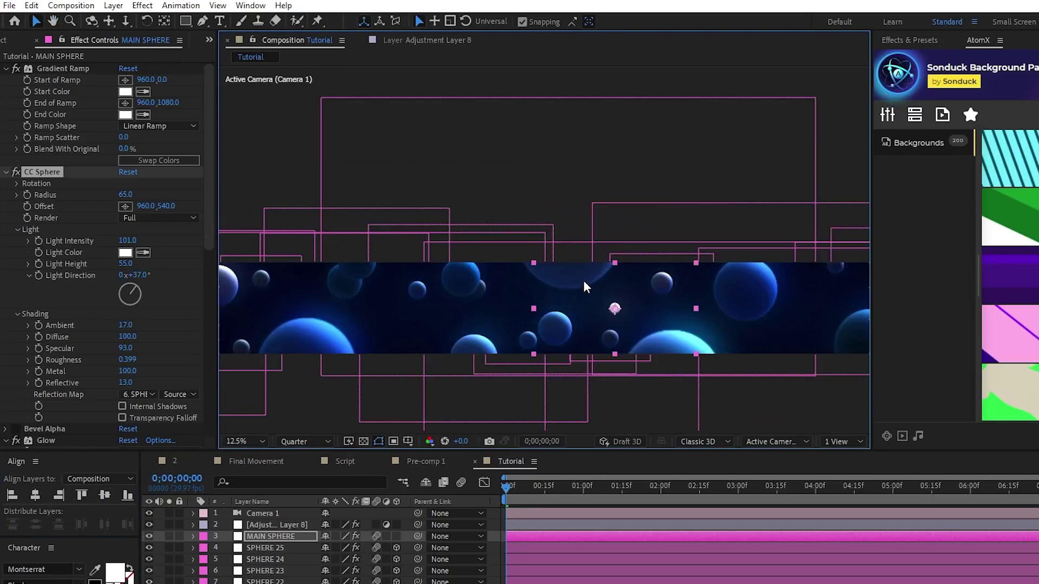
click(572, 297)
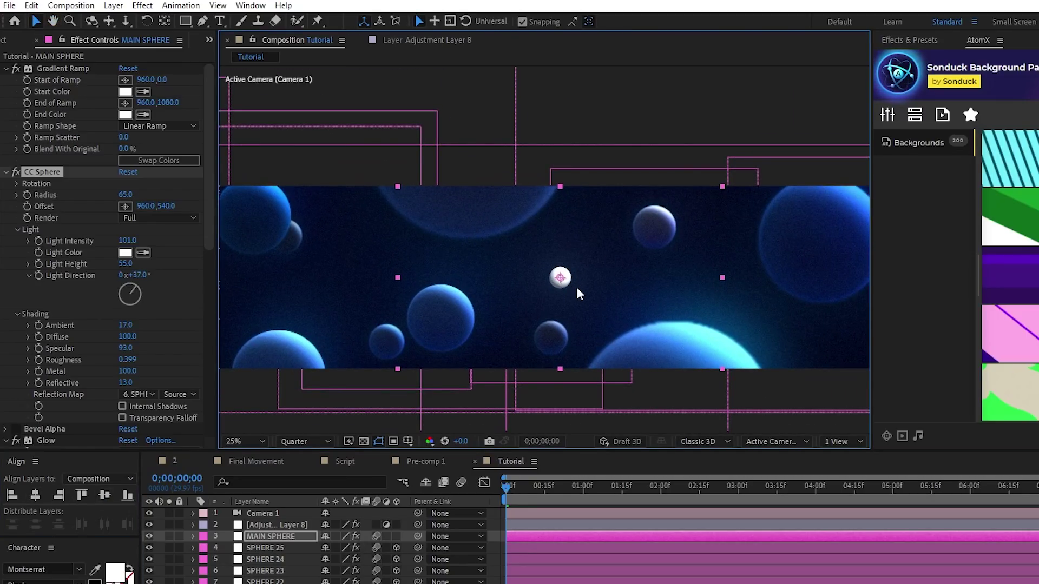
drag(577, 288, 565, 280)
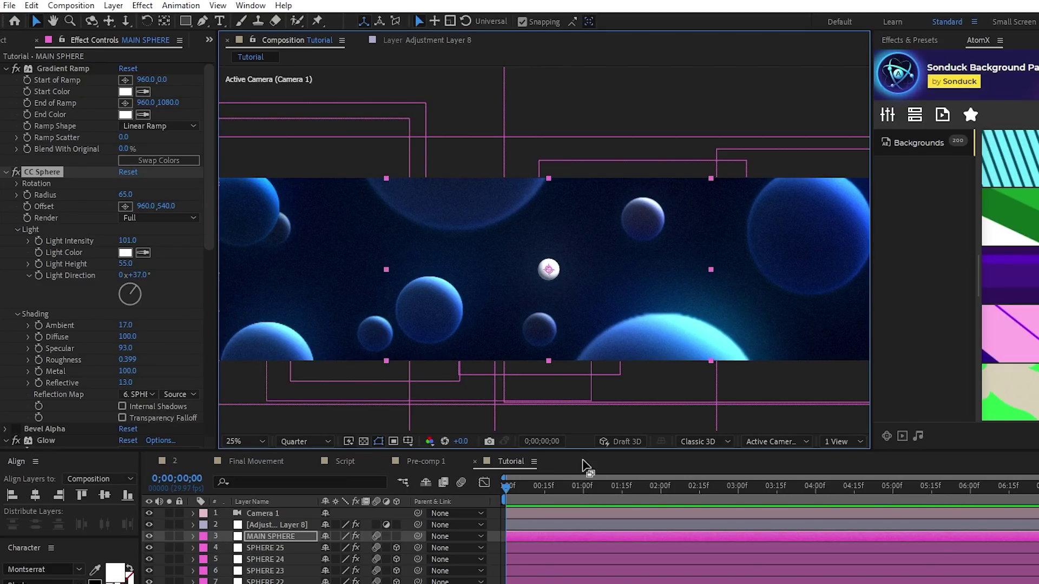
click(284, 538)
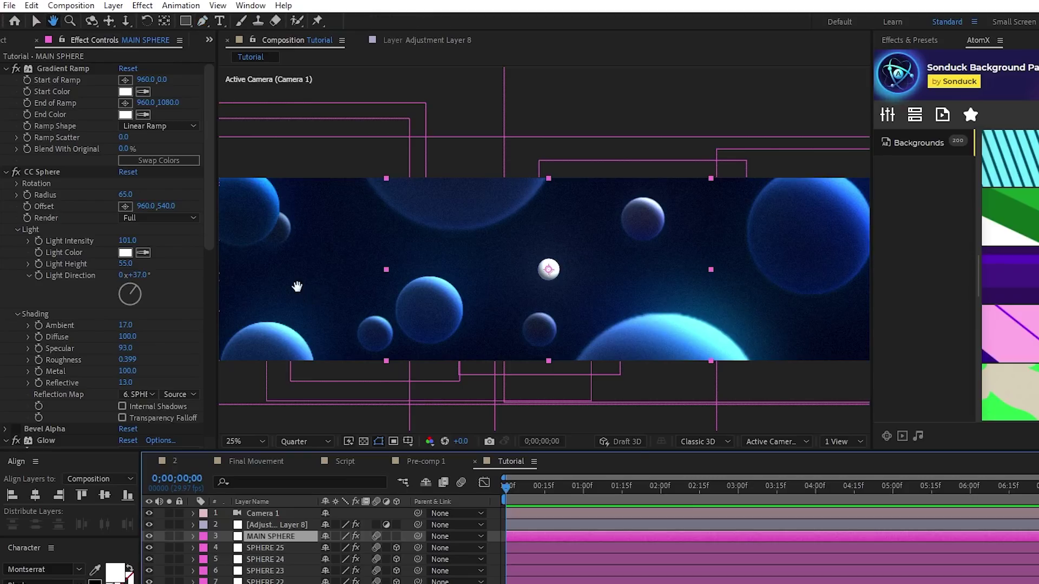
- Start a Pen-tool mask on MAIN SPHERE at the banner's left with the first curved points
drag(306, 292, 355, 305)
key(g)
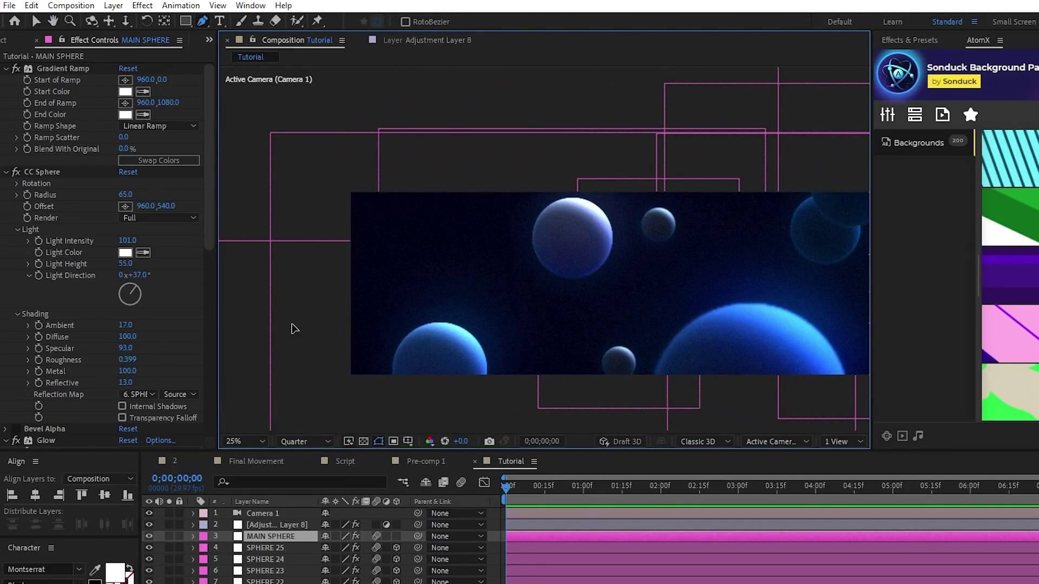
click(292, 328)
drag(482, 278, 559, 303)
drag(817, 285, 865, 332)
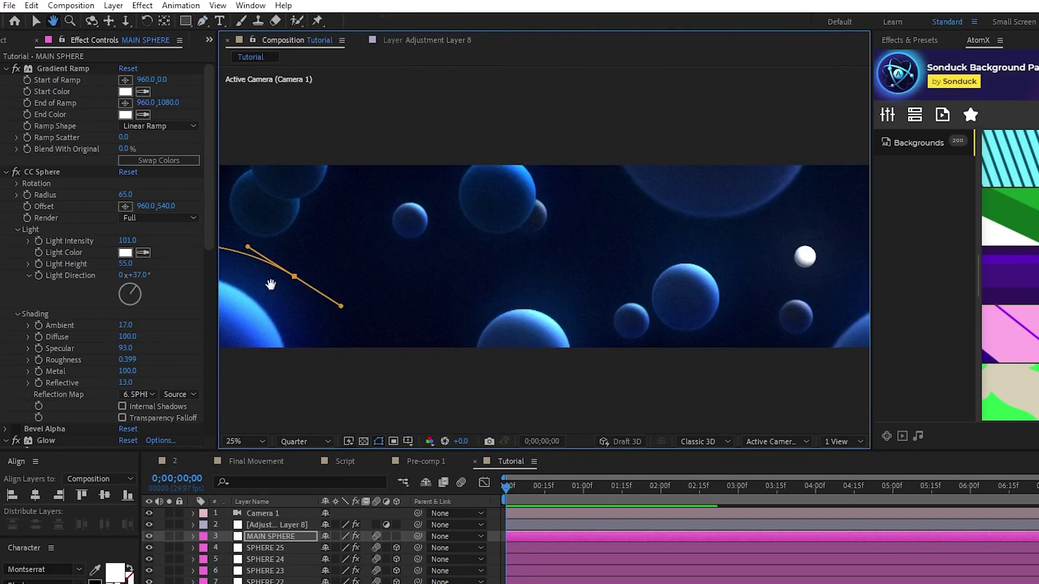
- Extend the wavy mask path rightward with more curved bezier points across the banner
drag(611, 254, 671, 233)
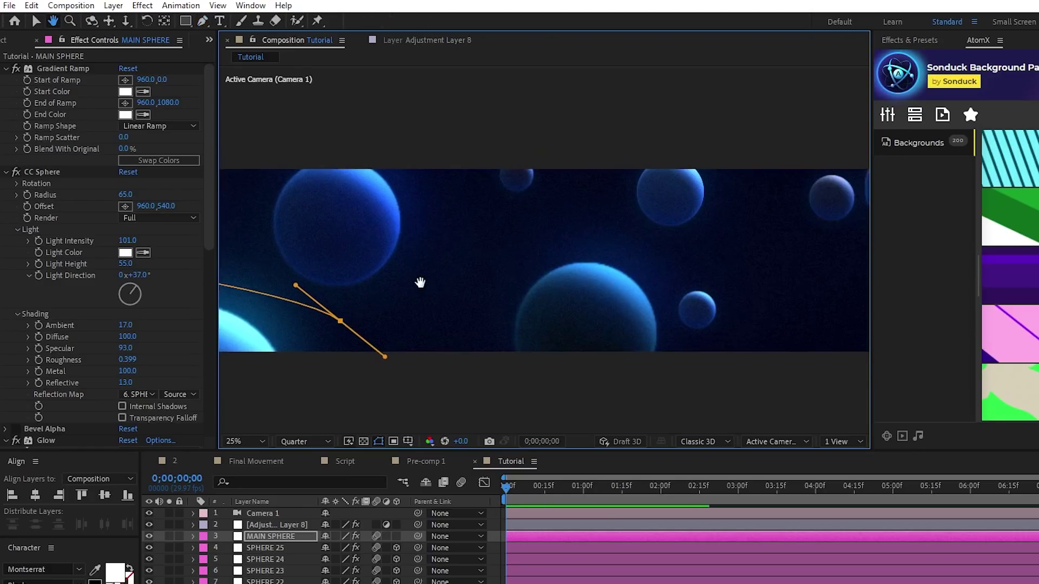
drag(506, 204, 571, 232)
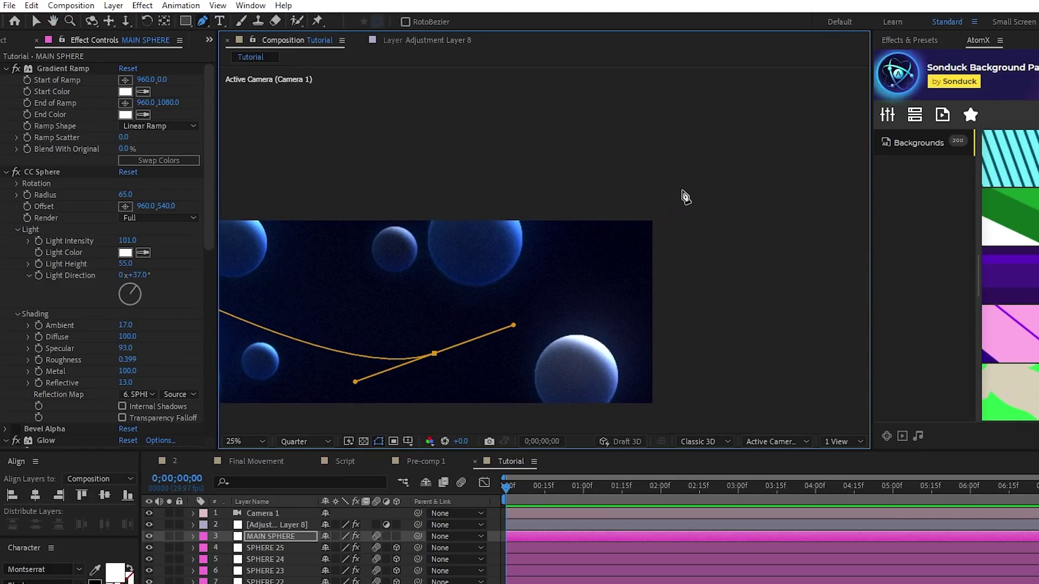
click(683, 191)
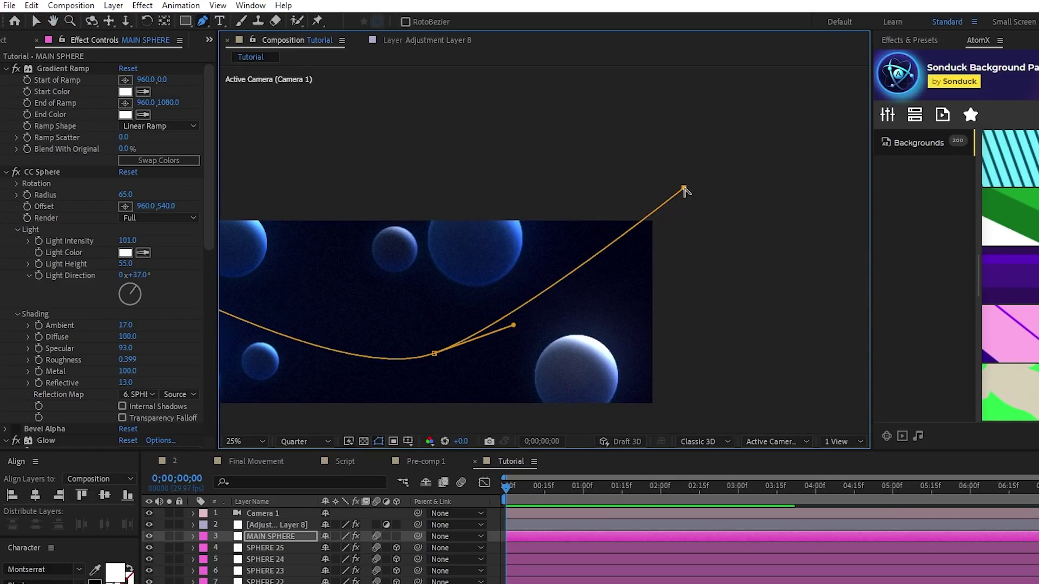
drag(683, 191, 684, 173)
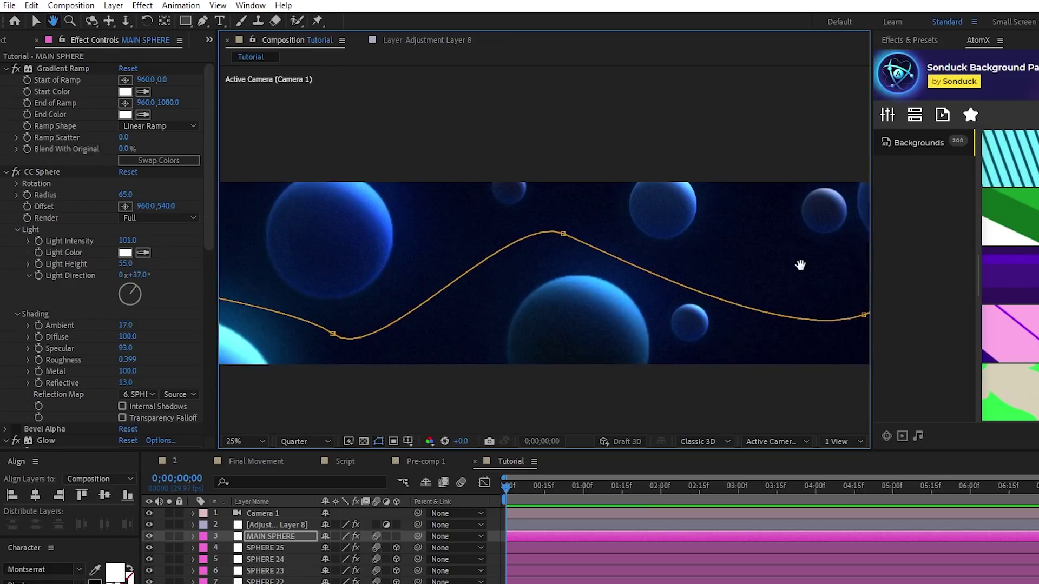
drag(800, 265, 812, 265)
key(g)
scroll(686, 295, down, 3)
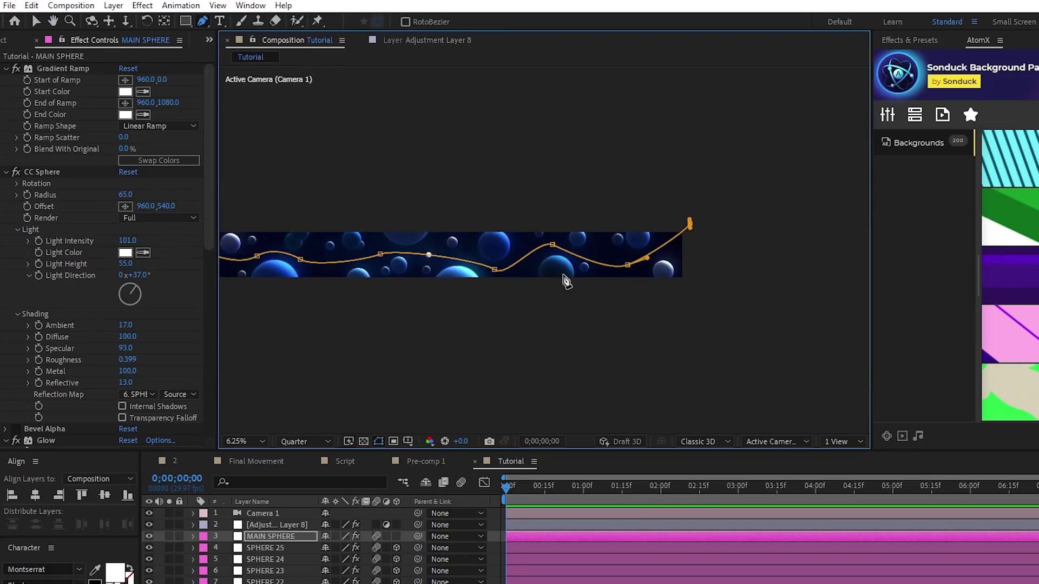
scroll(681, 277, up, 8)
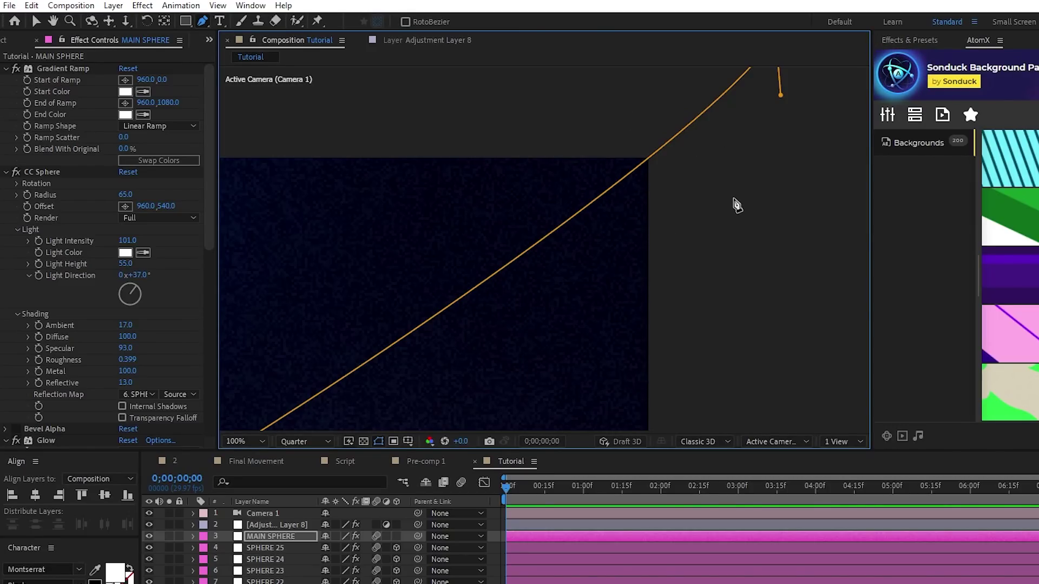
scroll(374, 287, down, 6)
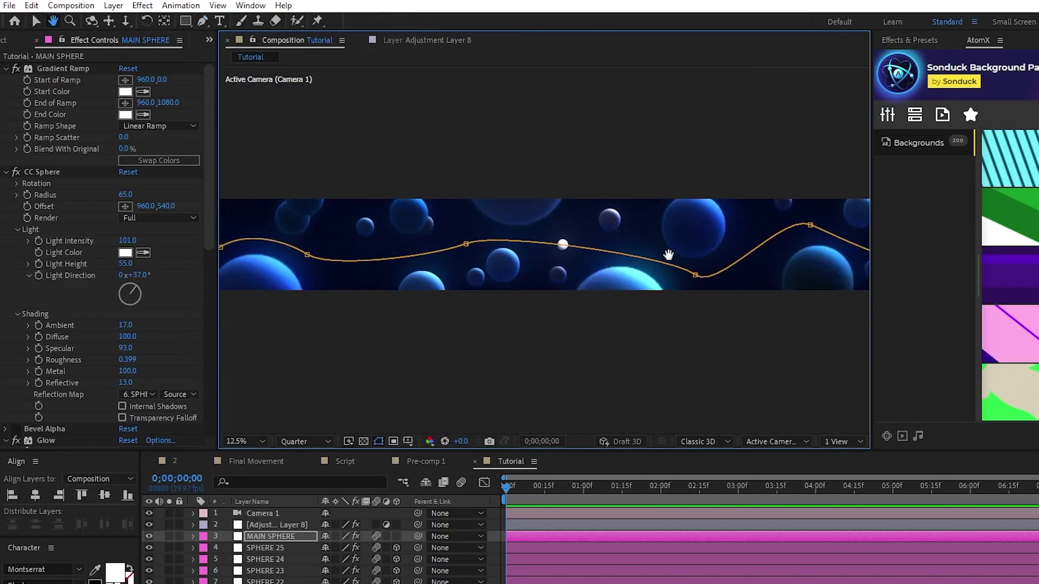
- Copy MAIN SPHERE's Mask 1 path and paste it into Position as stopwatch keyframes
key(g)
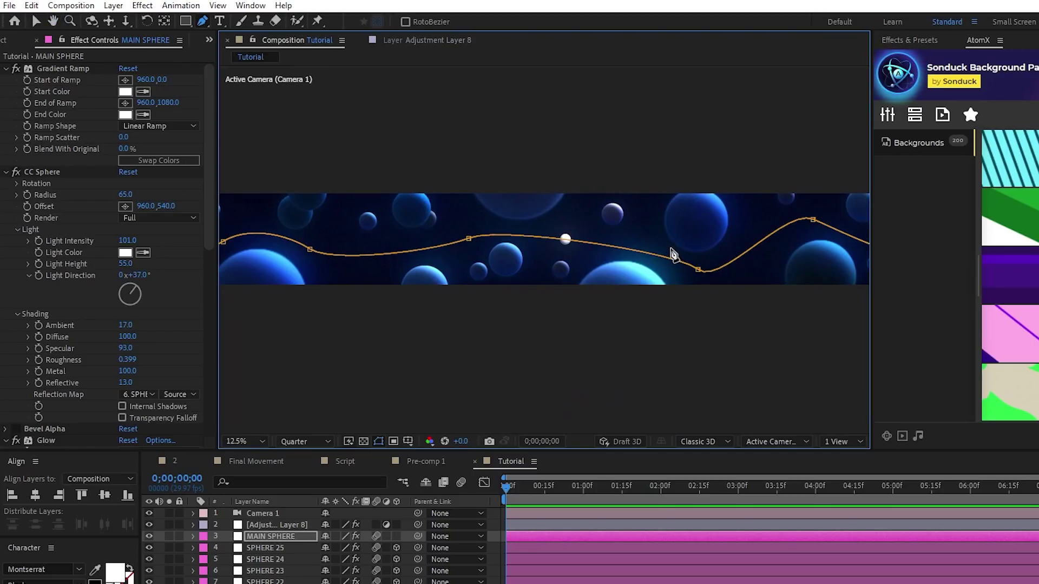
click(193, 536)
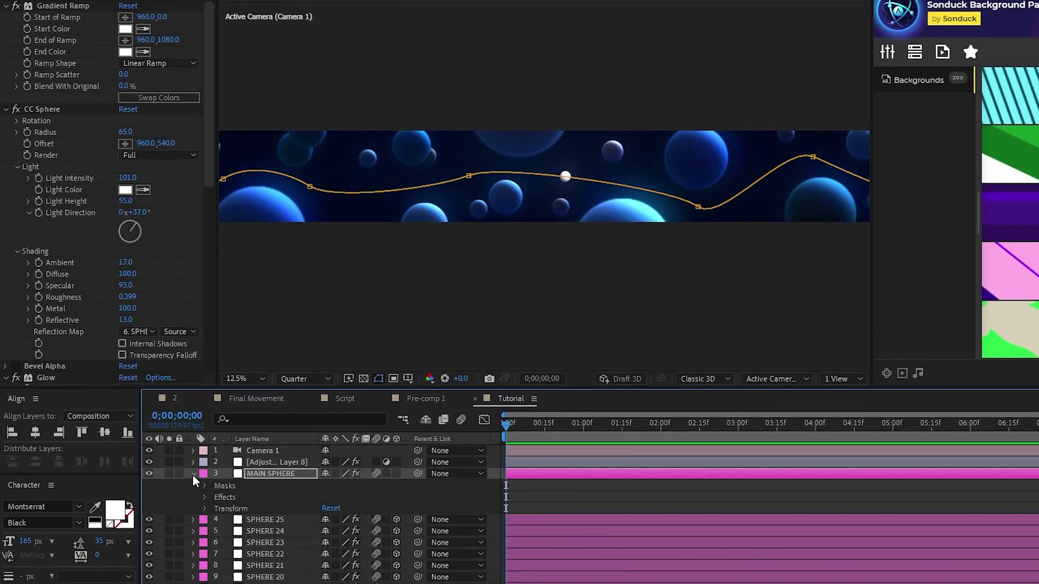
click(204, 486)
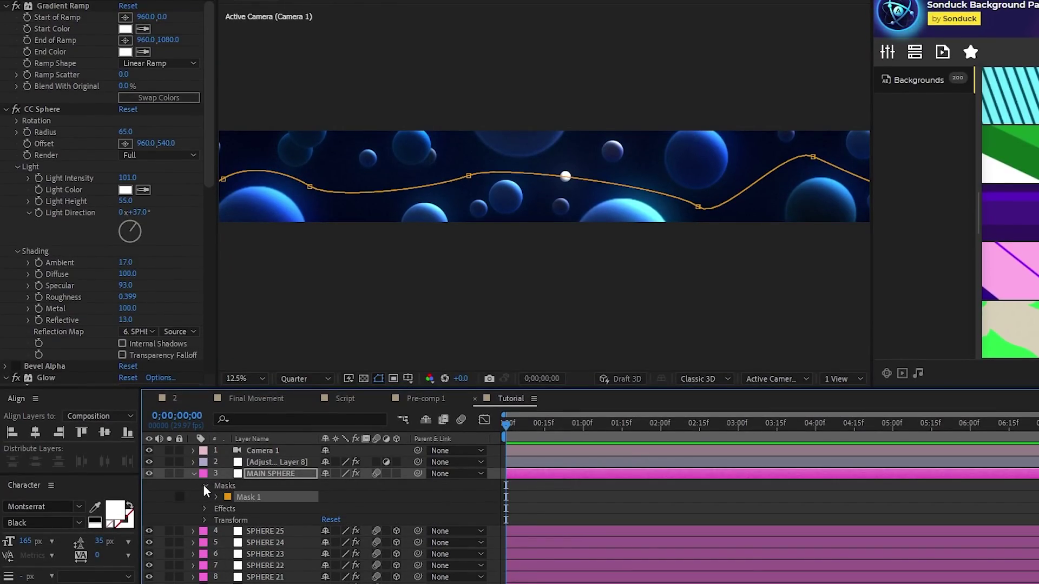
click(216, 498)
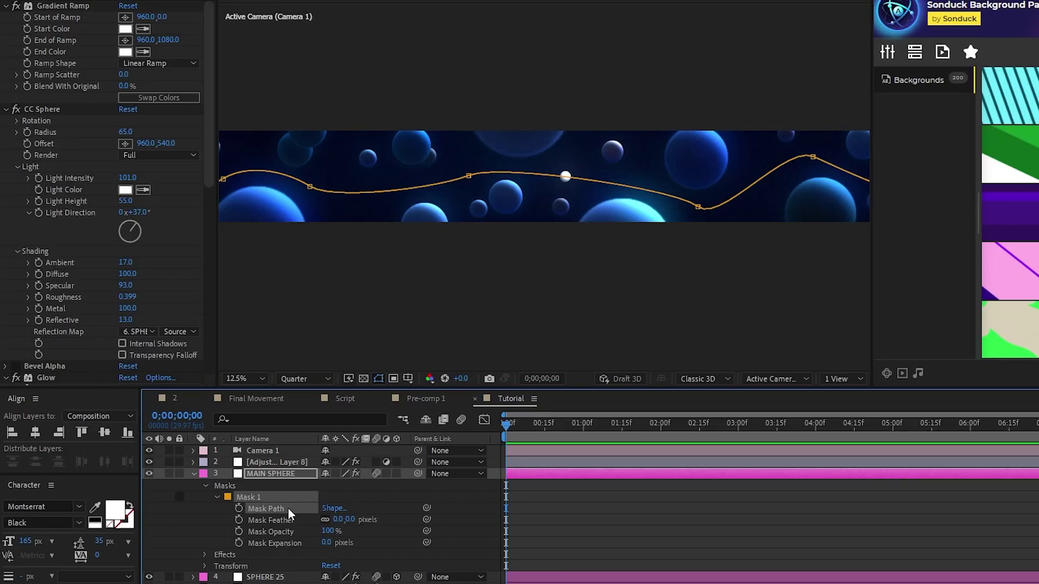
key(p)
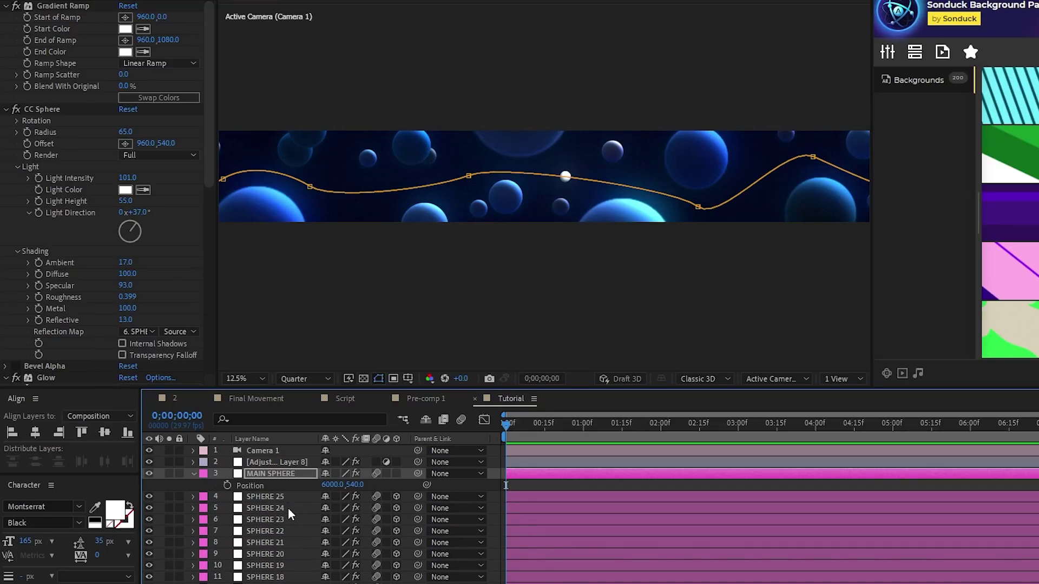
click(228, 486)
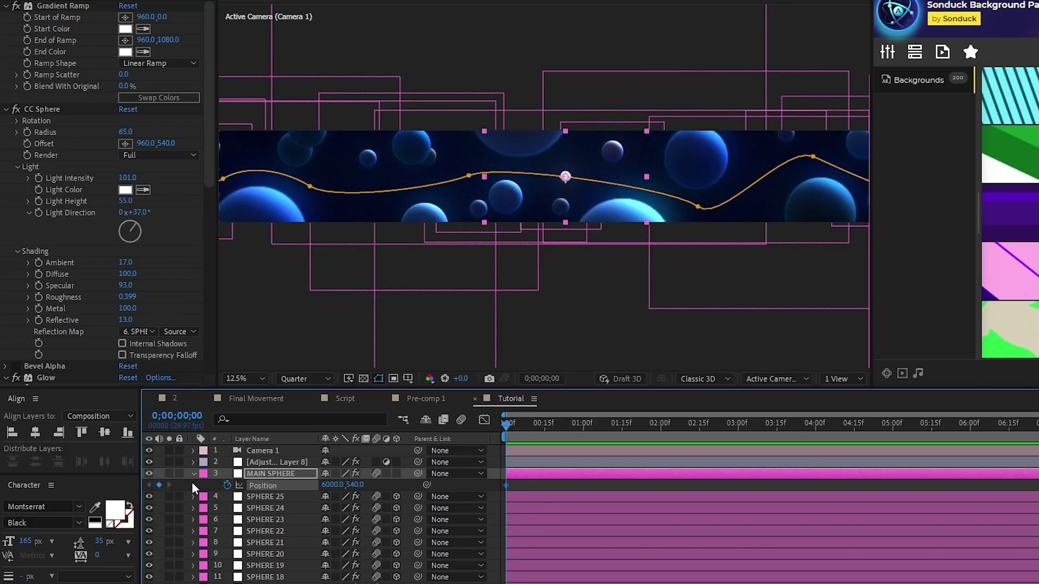
key(ctrl+v)
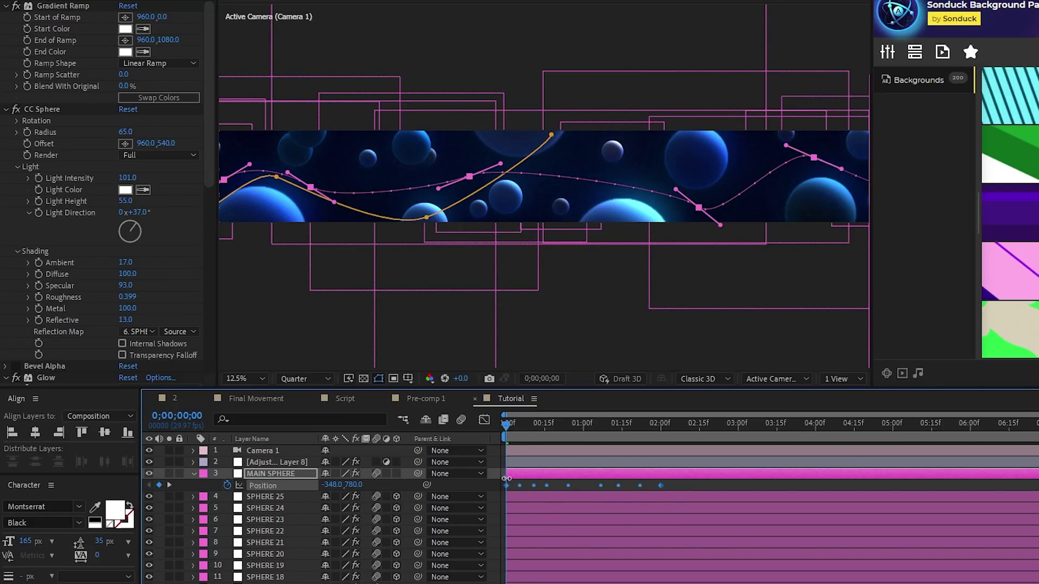
- Scale MAIN SPHERE's Position keyframes so the last one lands at 5:00, then scrub earlier frames
click(673, 486)
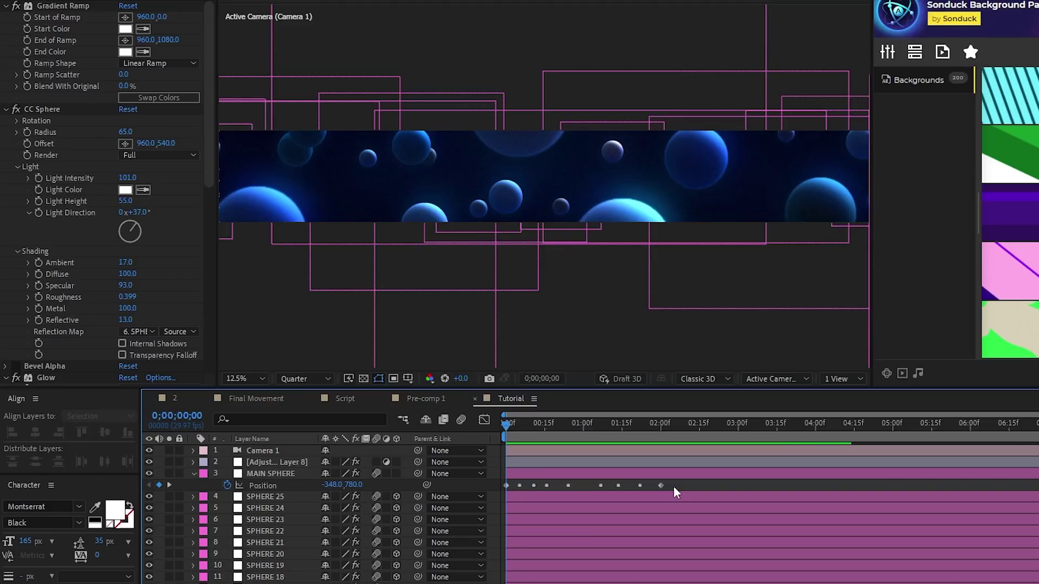
drag(661, 485, 785, 493)
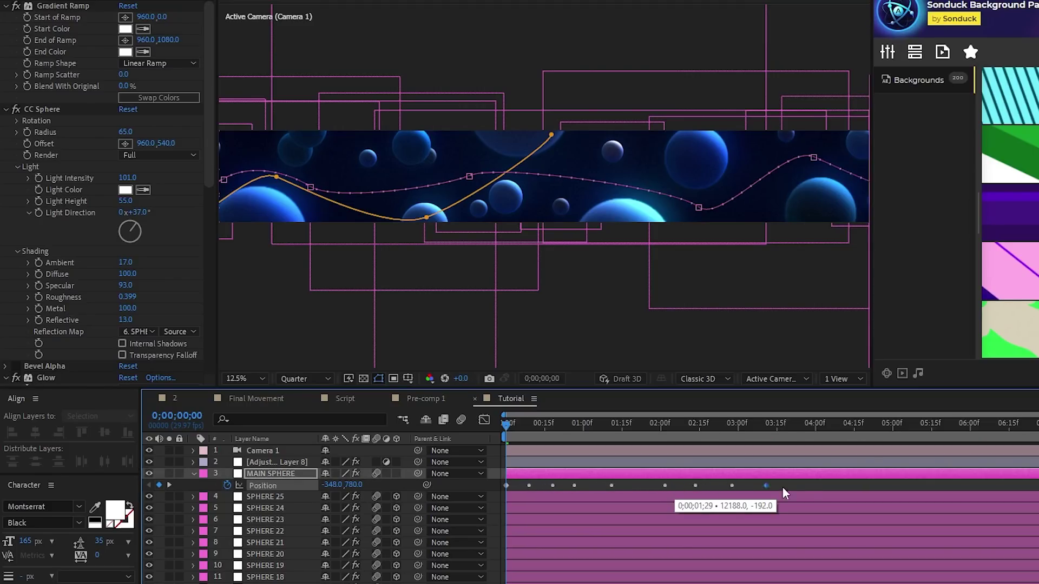
drag(886, 486, 893, 486)
click(895, 427)
click(905, 485)
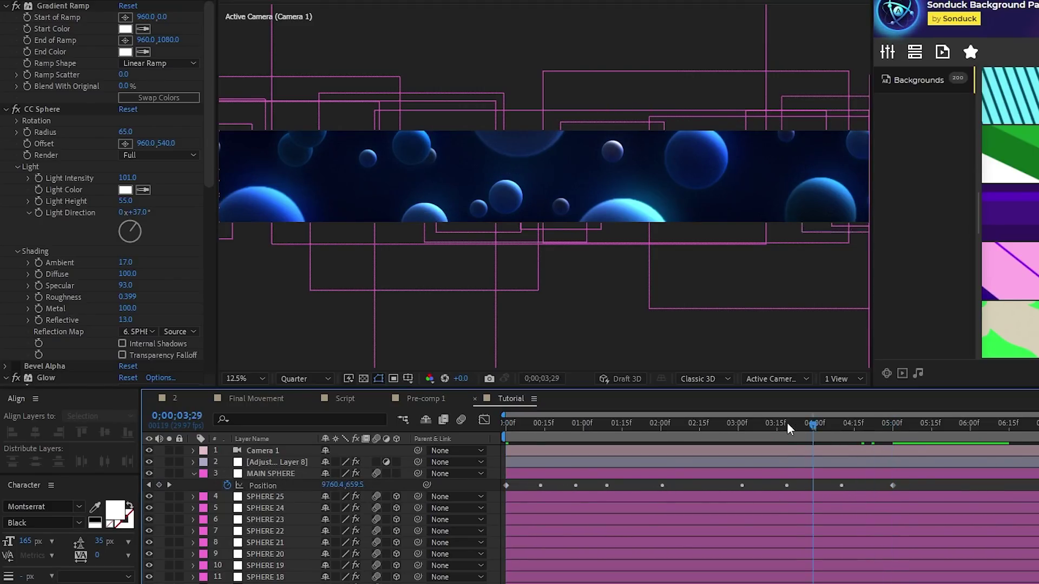
drag(787, 422, 704, 424)
- Select all nine Position keyframes to display the sphere's motion path in the viewer
click(279, 474)
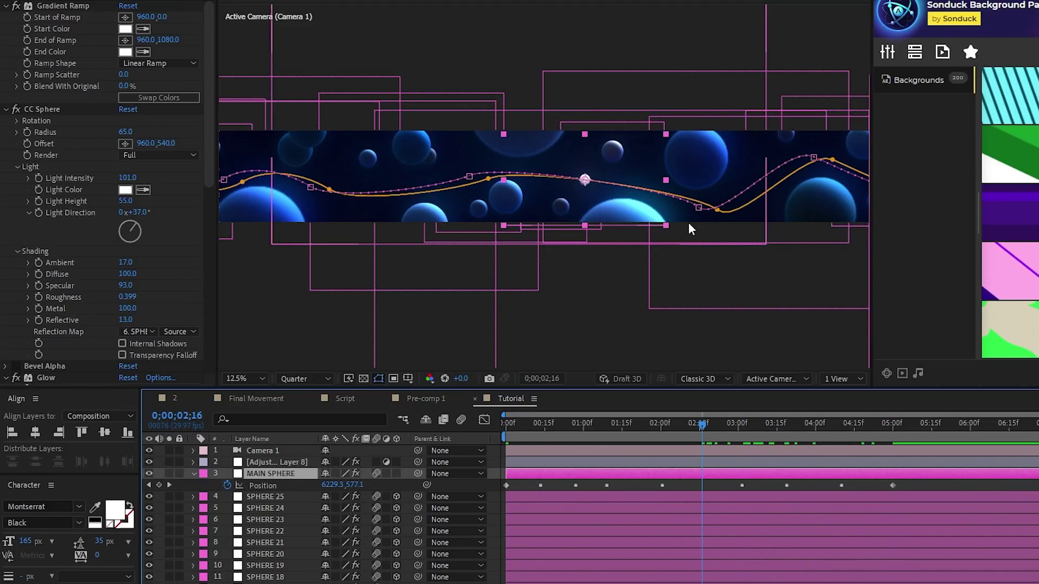
drag(917, 479, 500, 492)
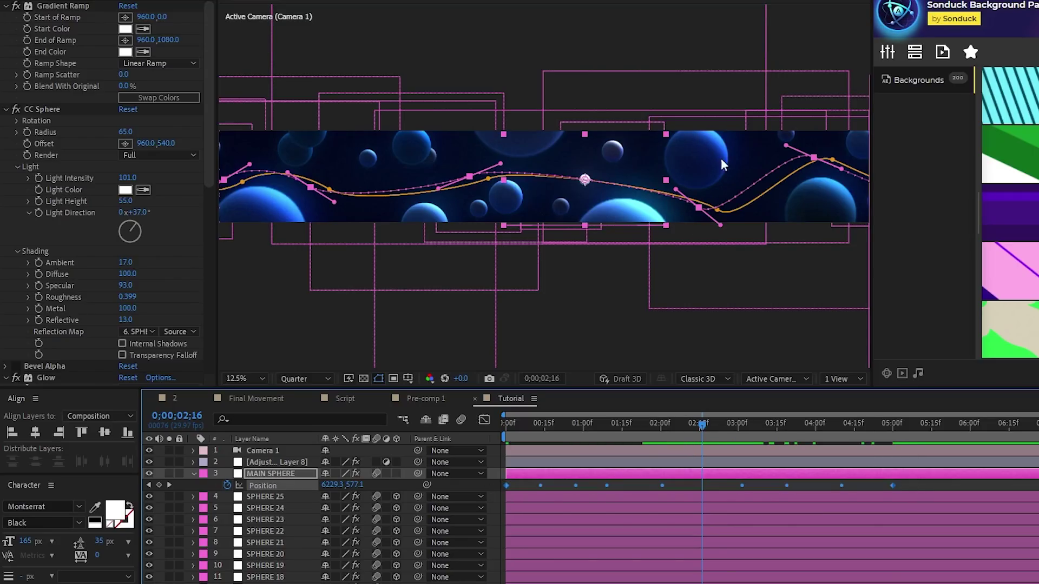
drag(744, 184, 378, 185)
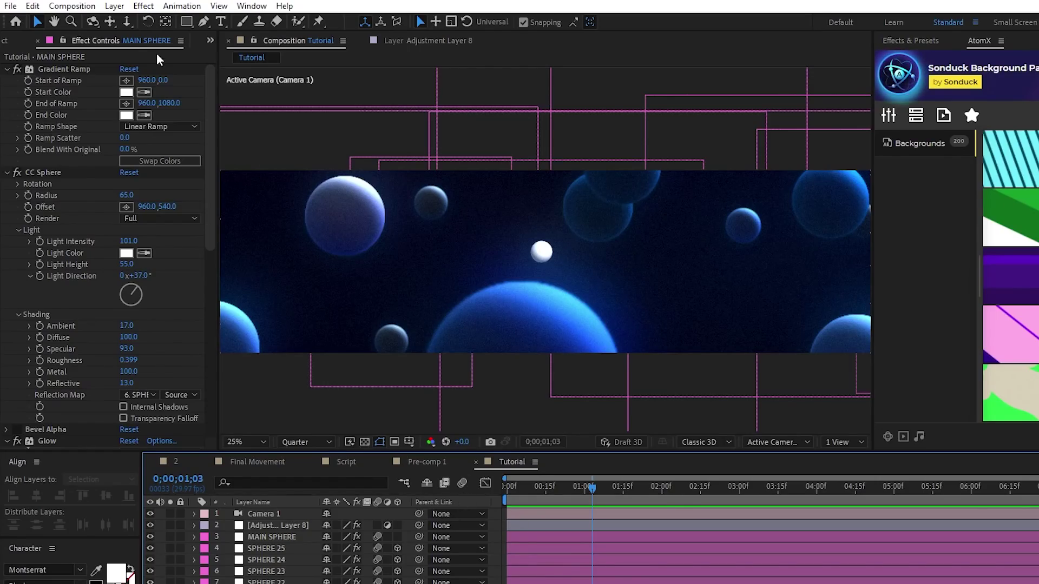
- Add a new shape layer below MAIN SPHERE and rename it 'Streak'
click(114, 6)
mouse_move(126, 25)
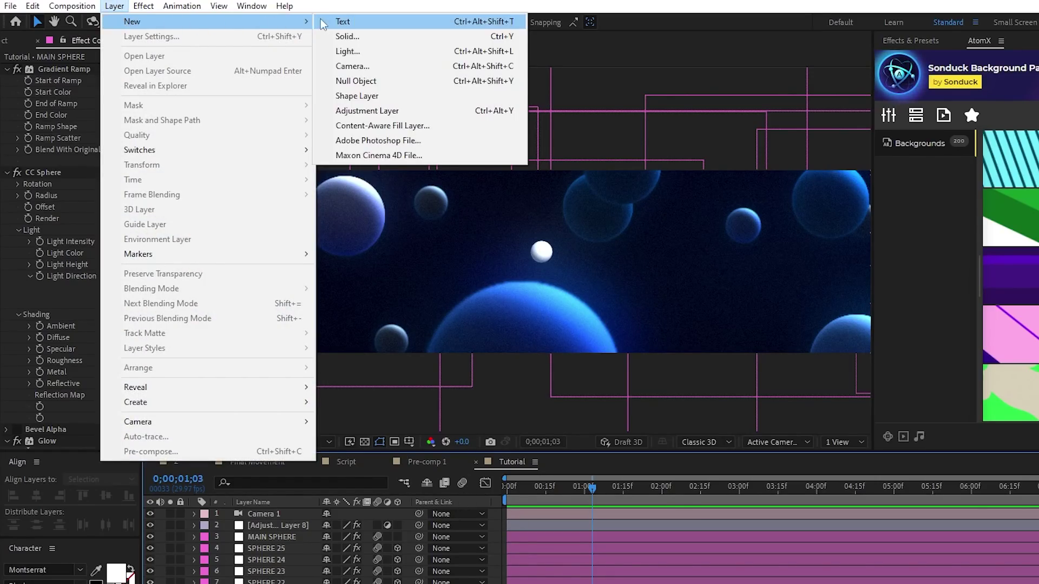
click(374, 95)
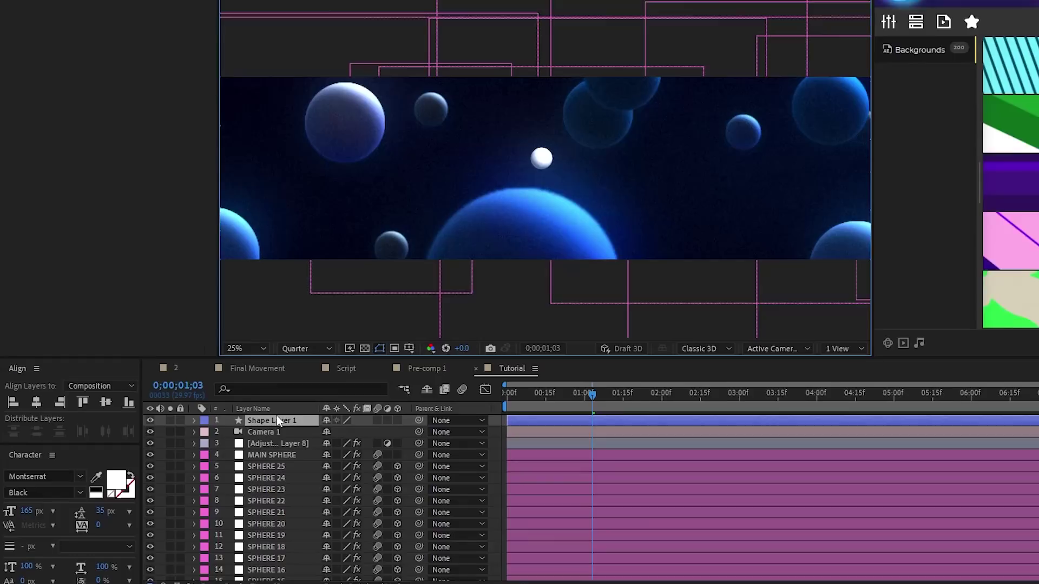
drag(270, 513, 273, 552)
key(Return)
text(Streak)
key(Return)
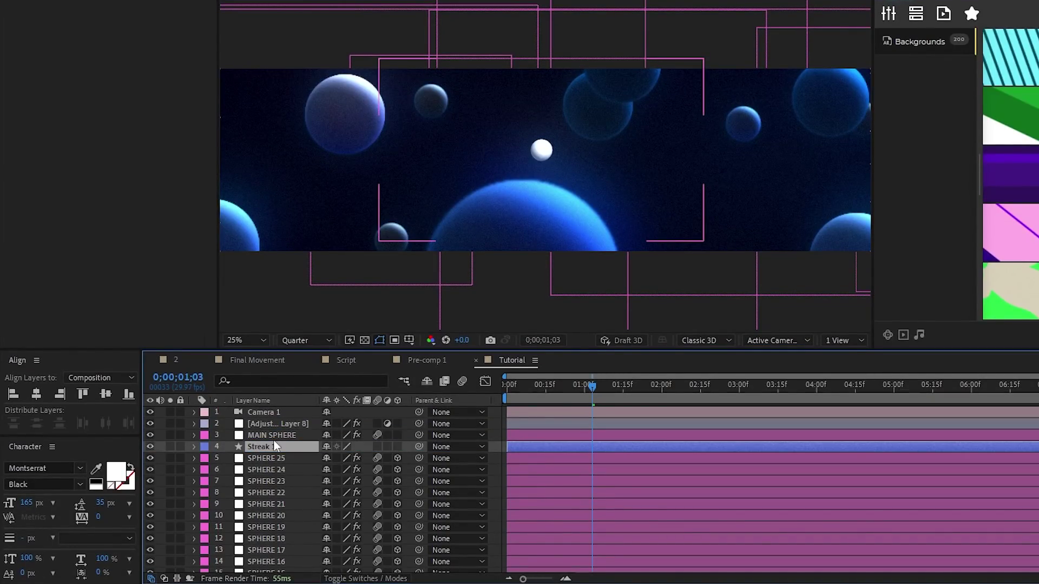
- Add an empty path to Streak and select MAIN SPHERE's Mask 1 path for copying
click(194, 447)
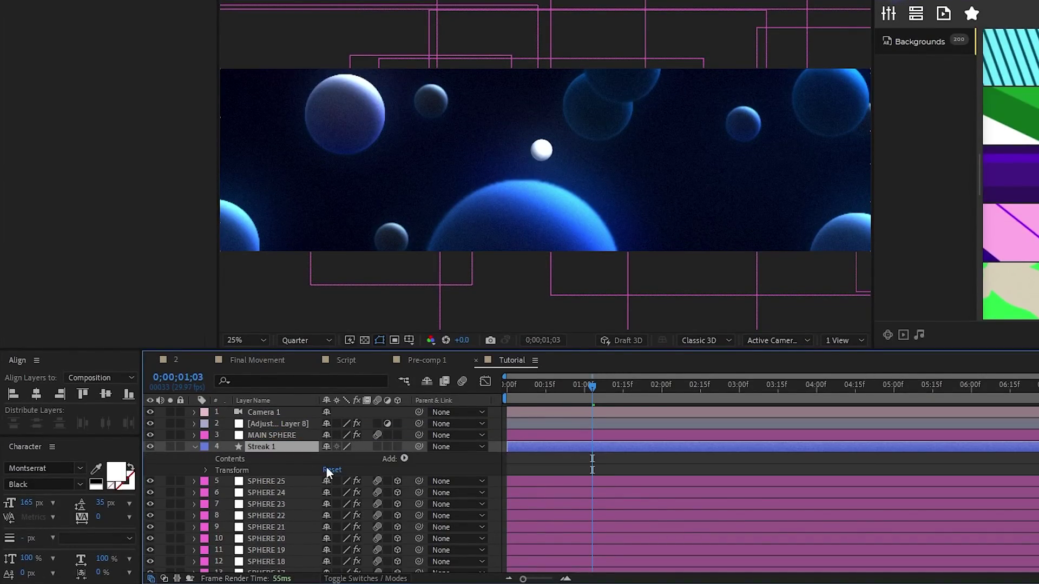
click(404, 458)
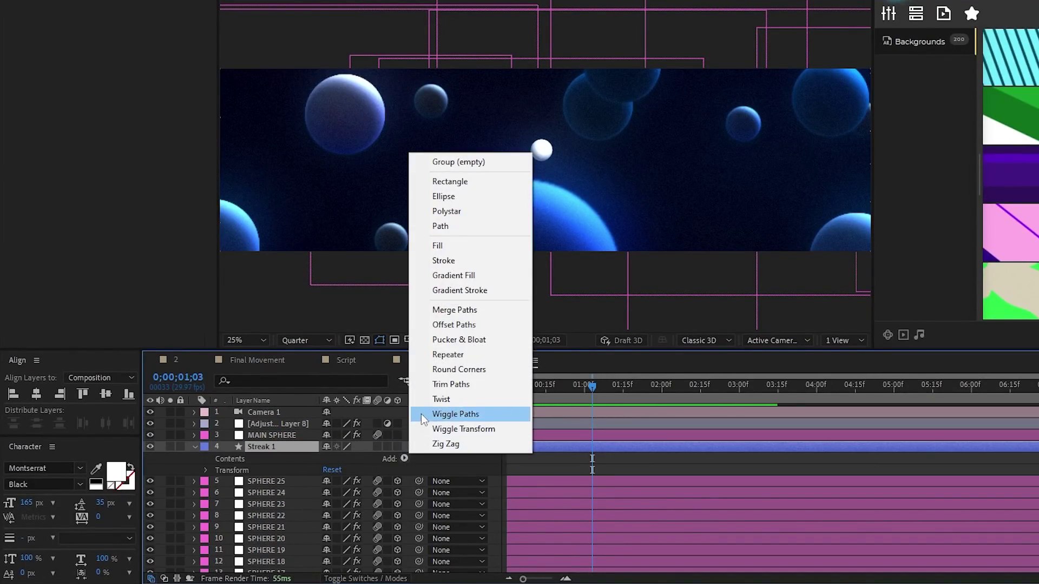
click(461, 227)
click(194, 435)
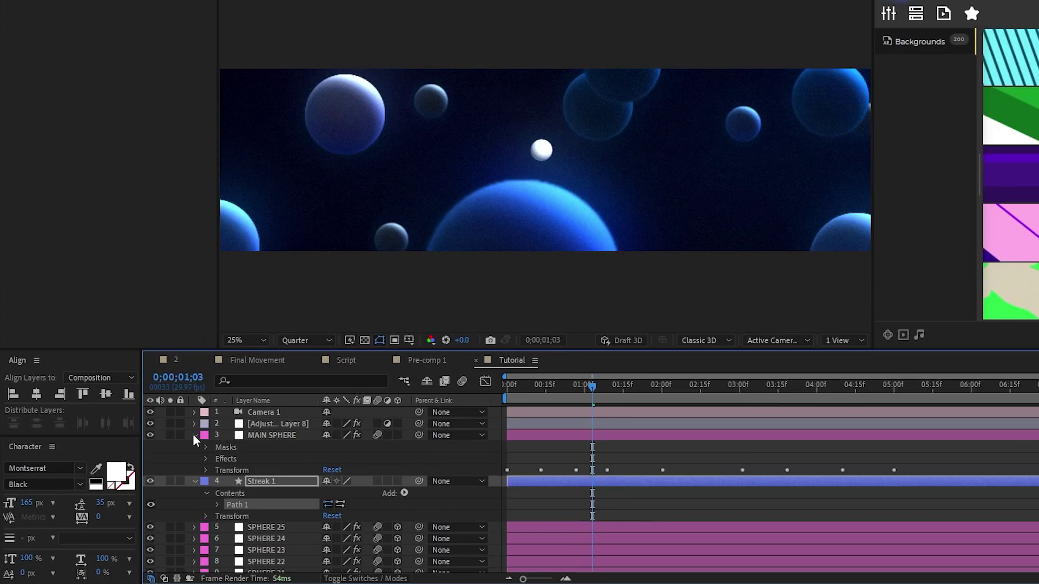
click(207, 448)
click(219, 459)
click(280, 470)
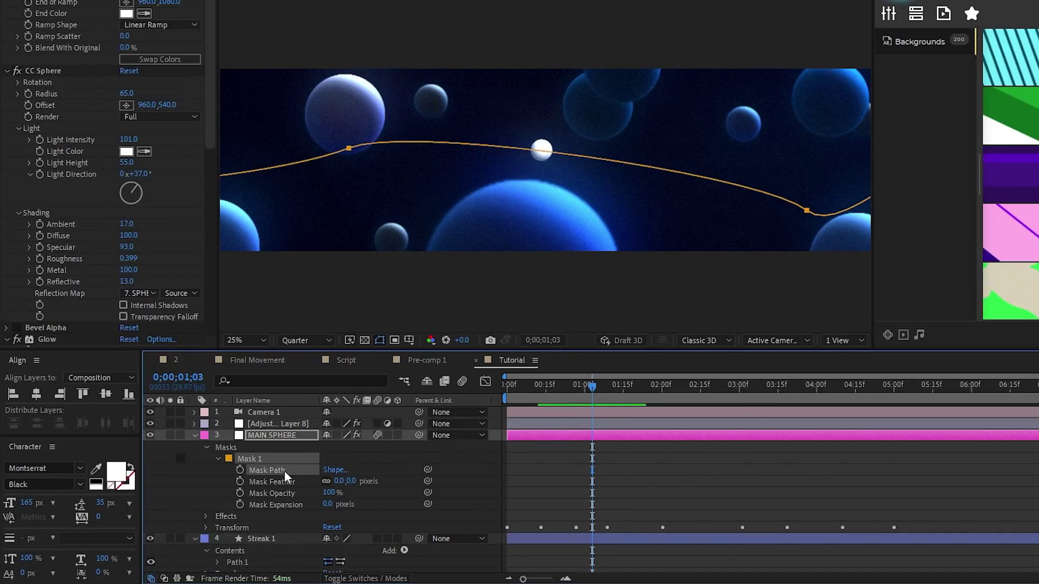
- Show Streak's Path 1 in the viewer and scrub to confirm the sphere follows it
scroll(260, 470, down, 3)
click(239, 529)
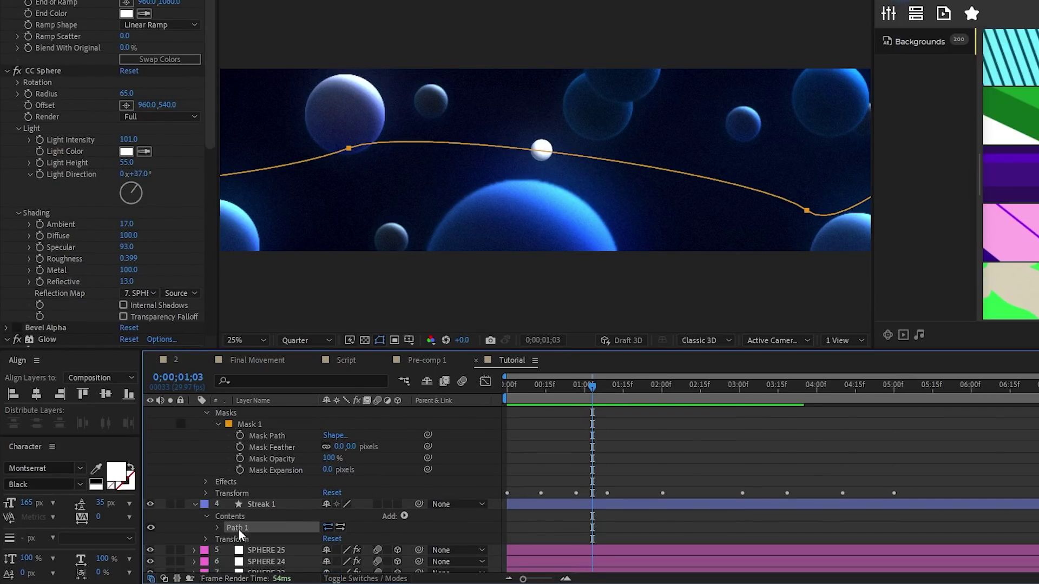
click(217, 528)
click(278, 541)
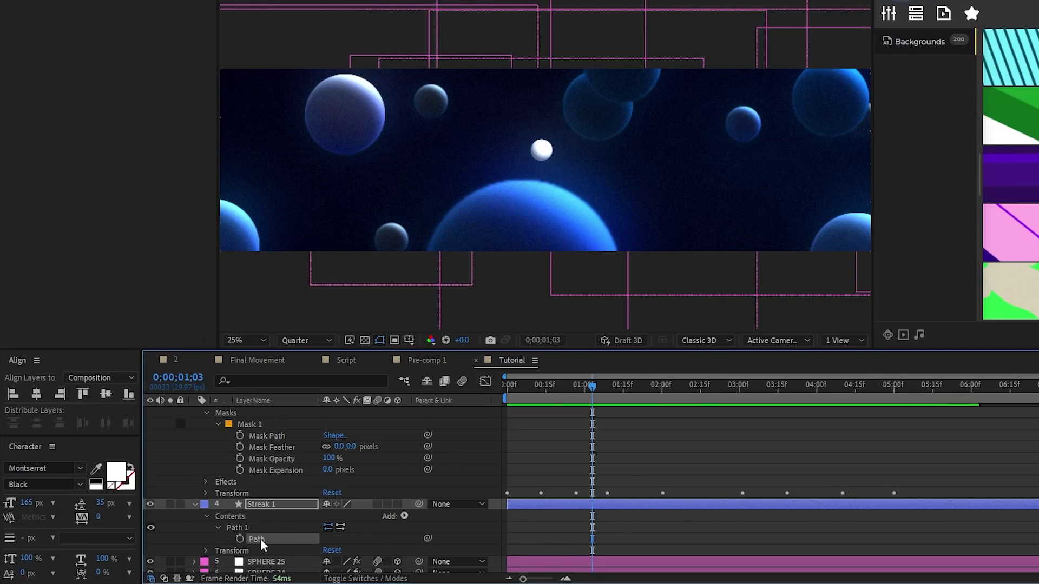
click(276, 539)
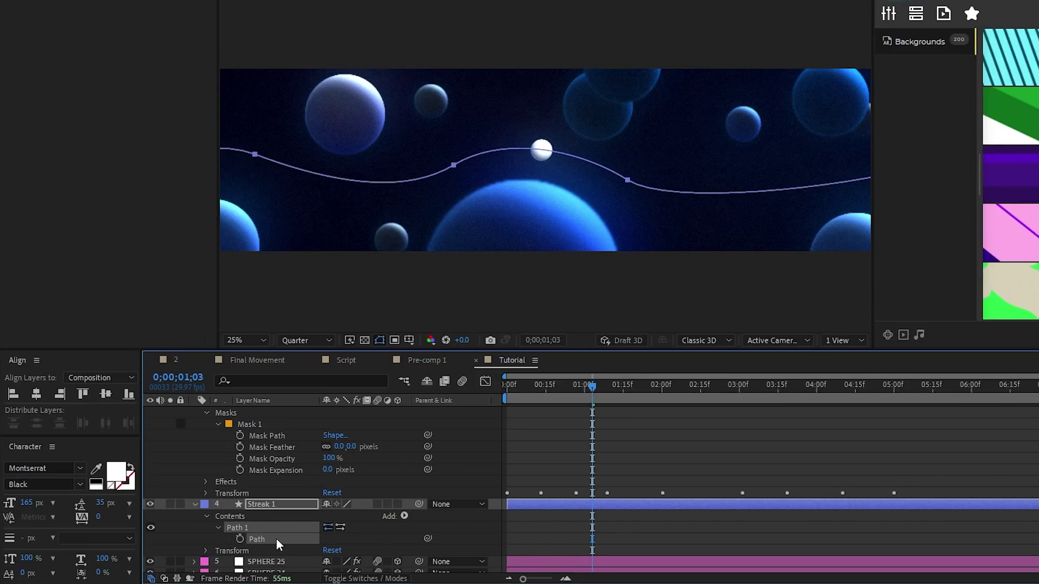
drag(619, 381, 589, 409)
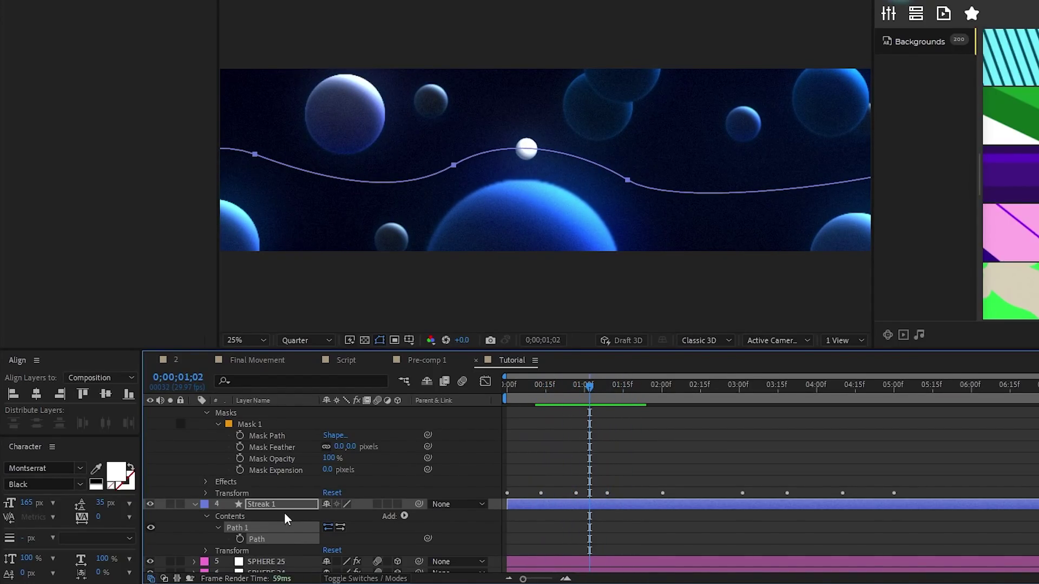
- Add a 100 px stroke to Streak 1's path, then add a Trim Paths operator
click(405, 517)
click(463, 345)
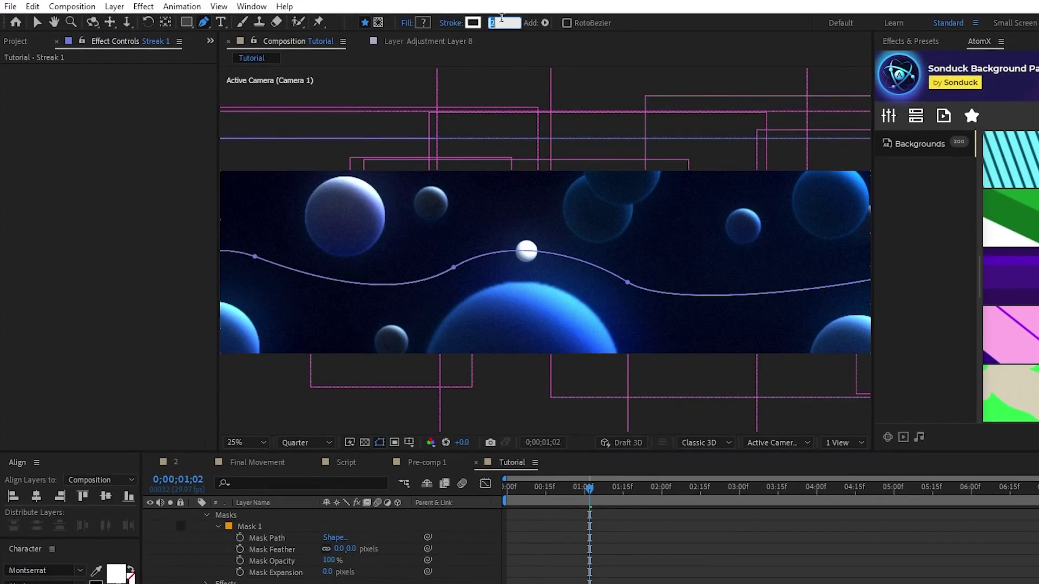
drag(496, 23, 654, 24)
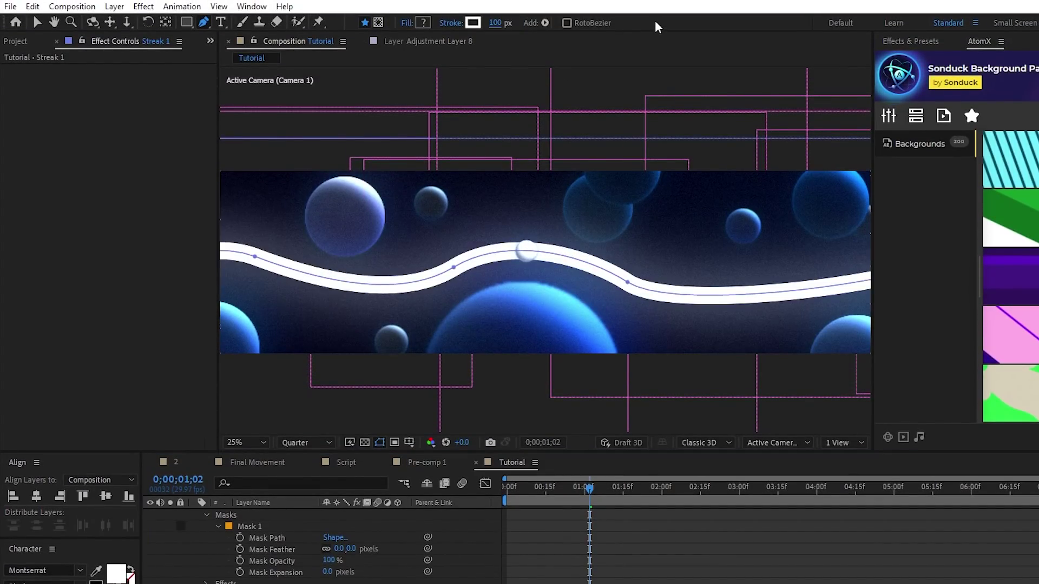
click(404, 516)
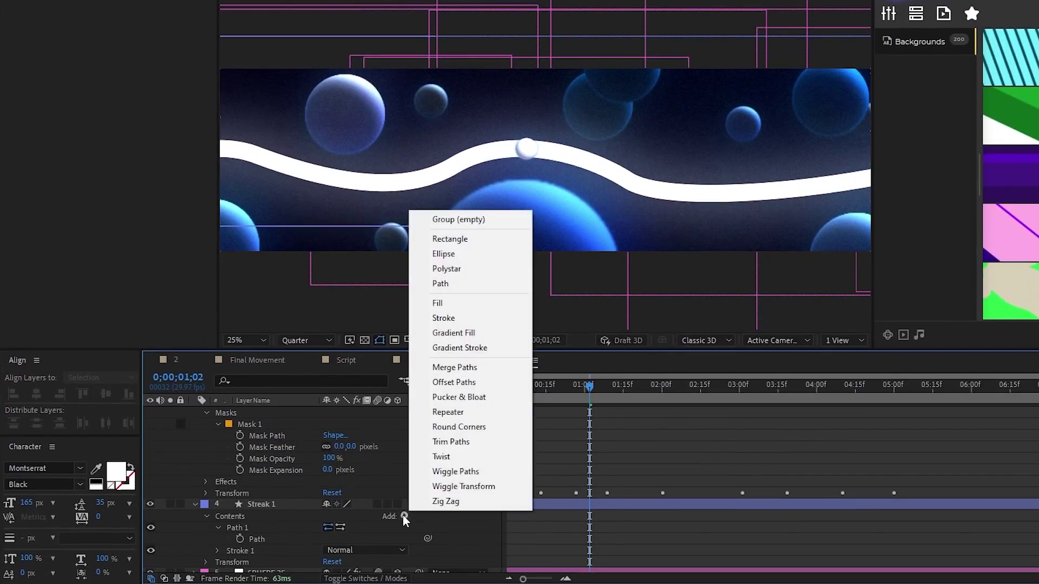
click(451, 442)
scroll(493, 458, down, 3)
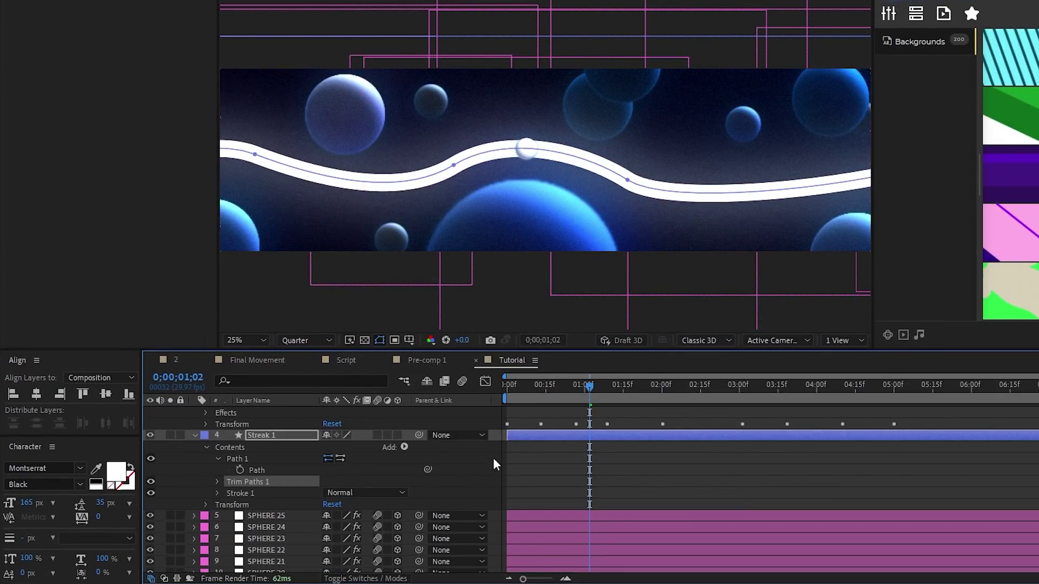
- Keyframe Trim Paths End at 0% at the start and both Start and End at 100% at 1;02
click(504, 388)
click(217, 481)
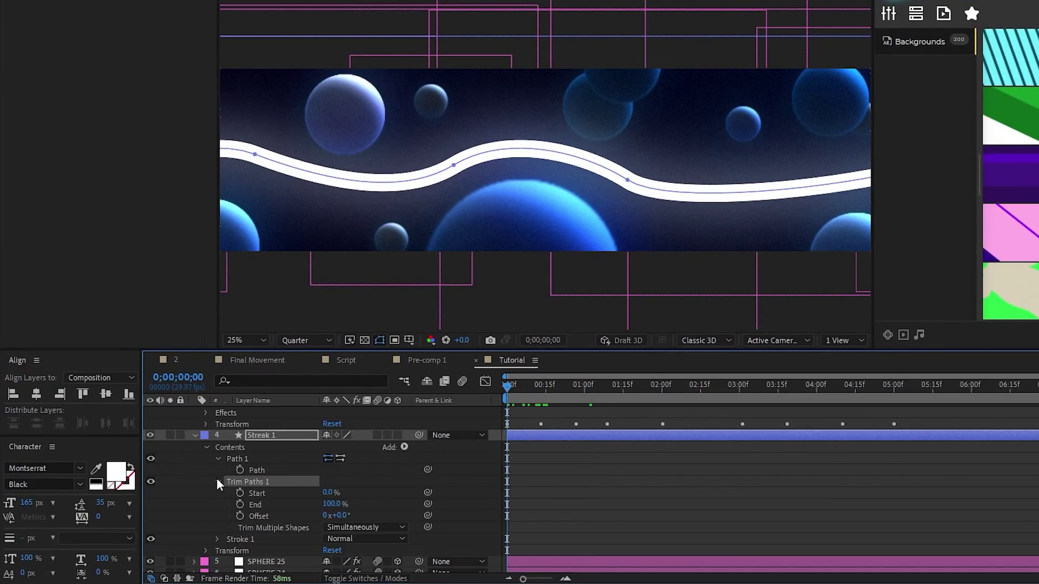
click(240, 493)
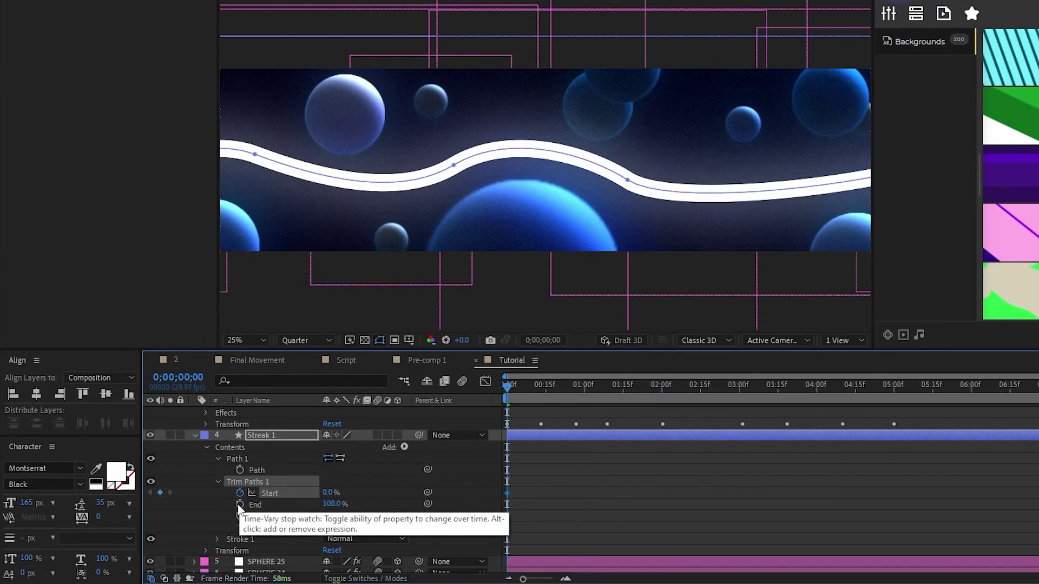
click(239, 504)
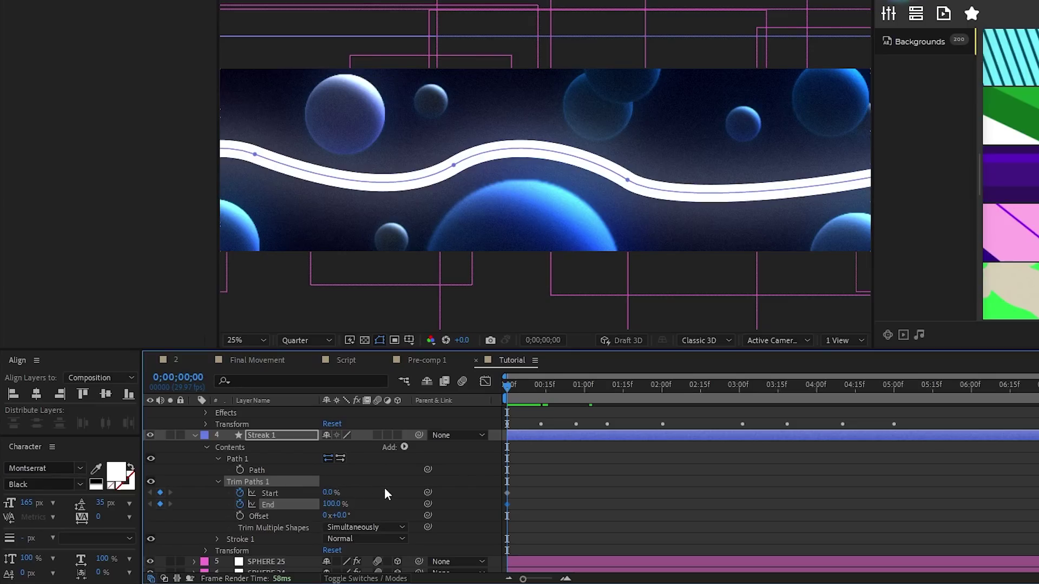
drag(335, 504, 212, 517)
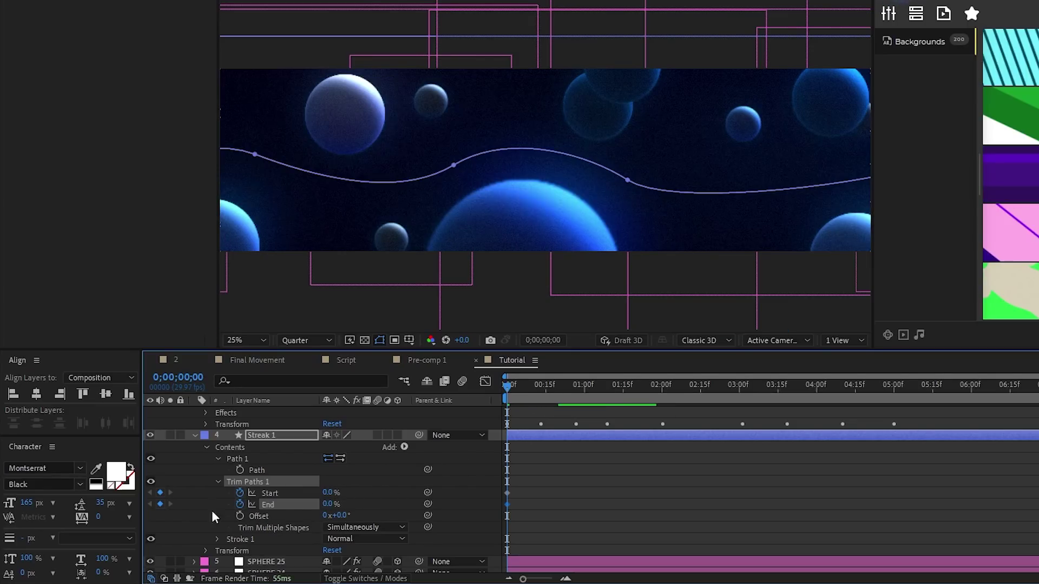
drag(507, 386, 592, 391)
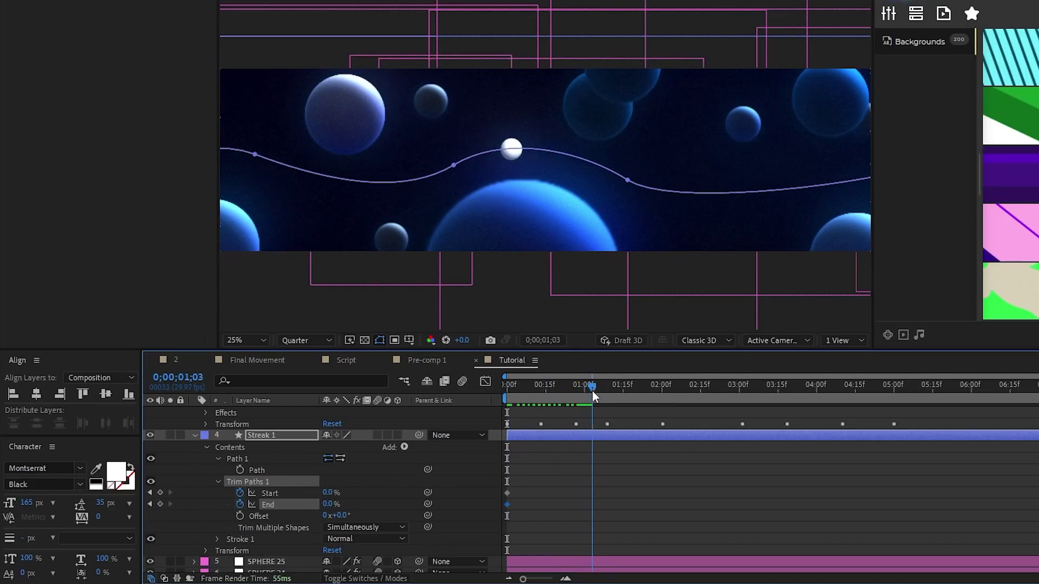
drag(328, 493, 469, 502)
click(540, 502)
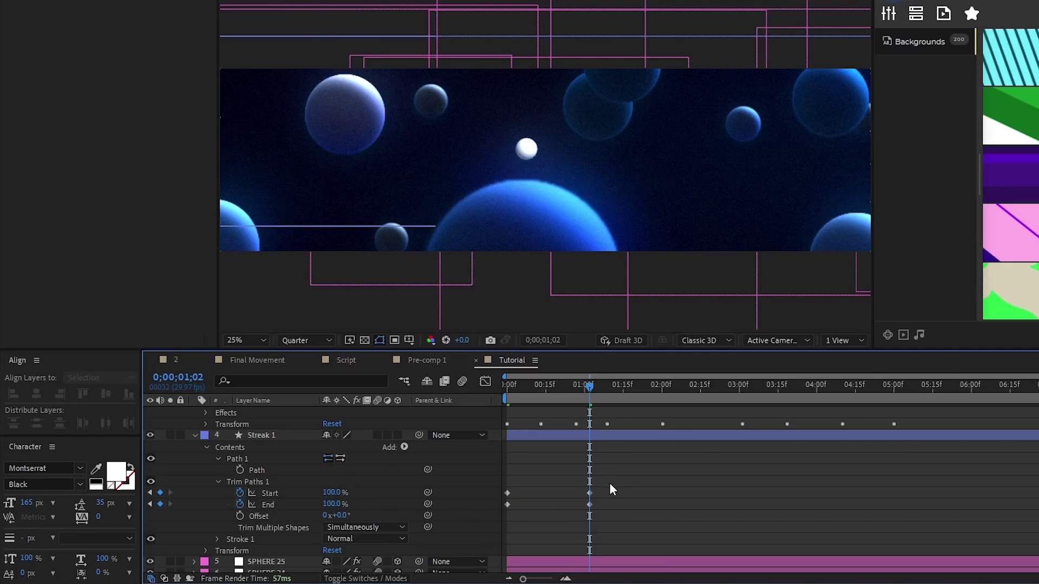
- Delay the two trim Start keyframes by 15 frames
drag(609, 483, 507, 498)
click(498, 387)
key(Page_Down)
key(Page_Down)
key(Page_Down)
key(Page_Down)
key(Page_Down)
key(Page_Down)
key(Page_Down)
key(Page_Down)
key(Page_Down)
key(Page_Down)
key(Page_Down)
key(Page_Down)
key(Page_Down)
key(Page_Down)
key(Page_Down)
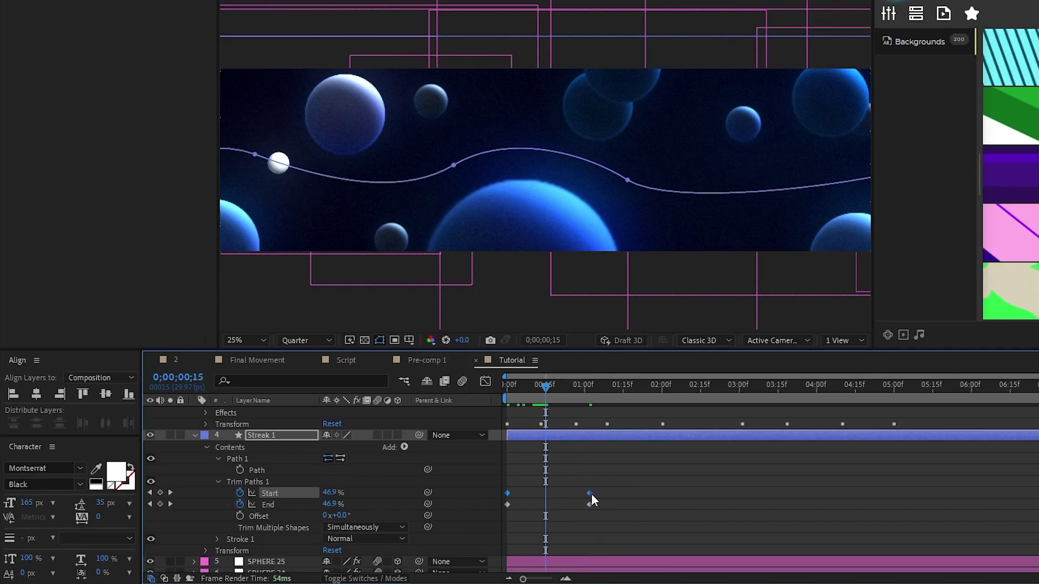
drag(591, 493, 630, 495)
click(663, 482)
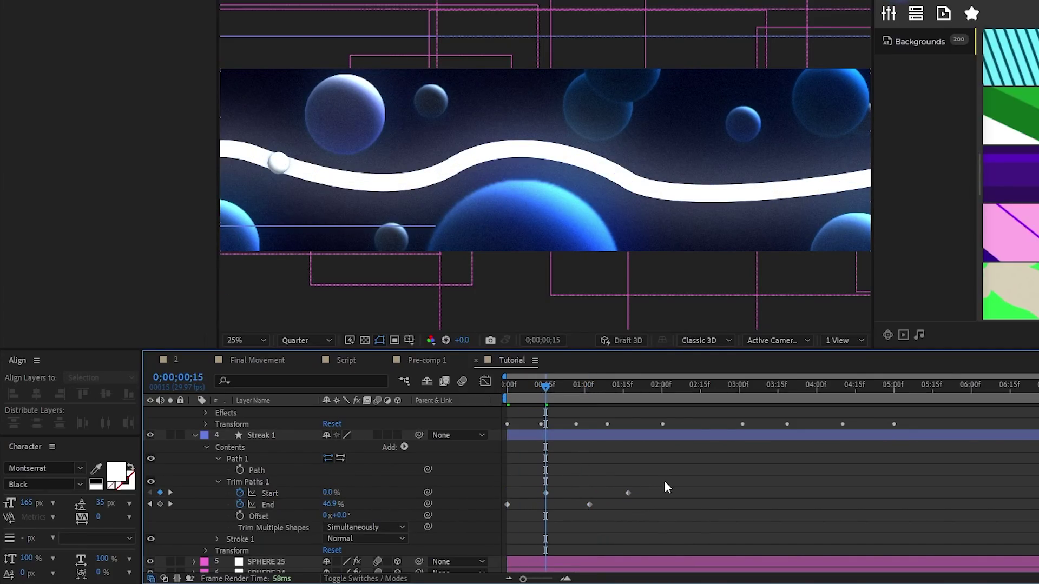
- Push the later Start and End keyframes out to about five seconds and preview the trail
drag(641, 513, 577, 470)
click(593, 394)
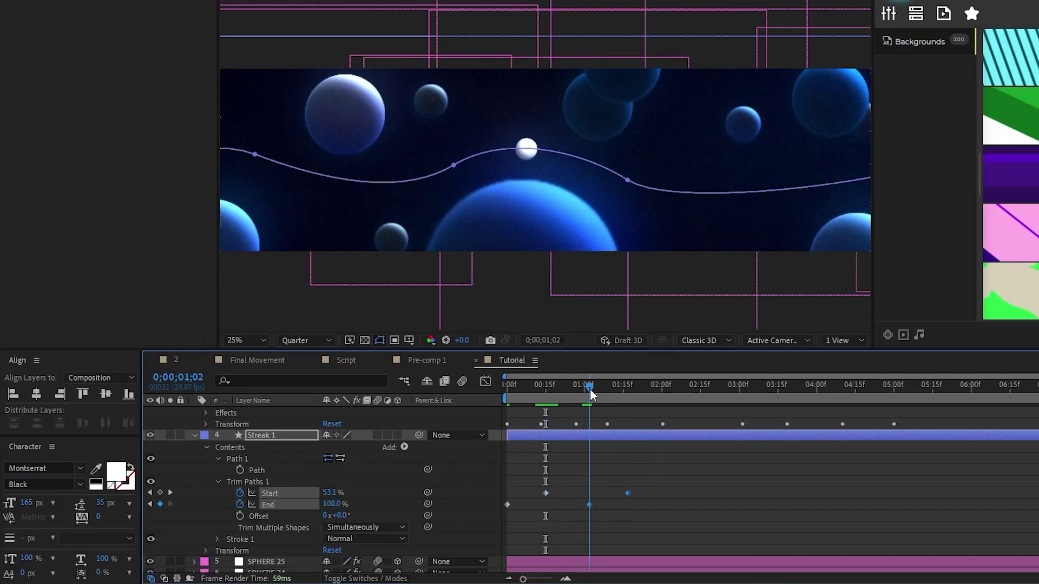
drag(592, 398, 589, 398)
mouse_move(627, 493)
mouse_down()
mouse_move(963, 499)
mouse_move(934, 497)
mouse_up()
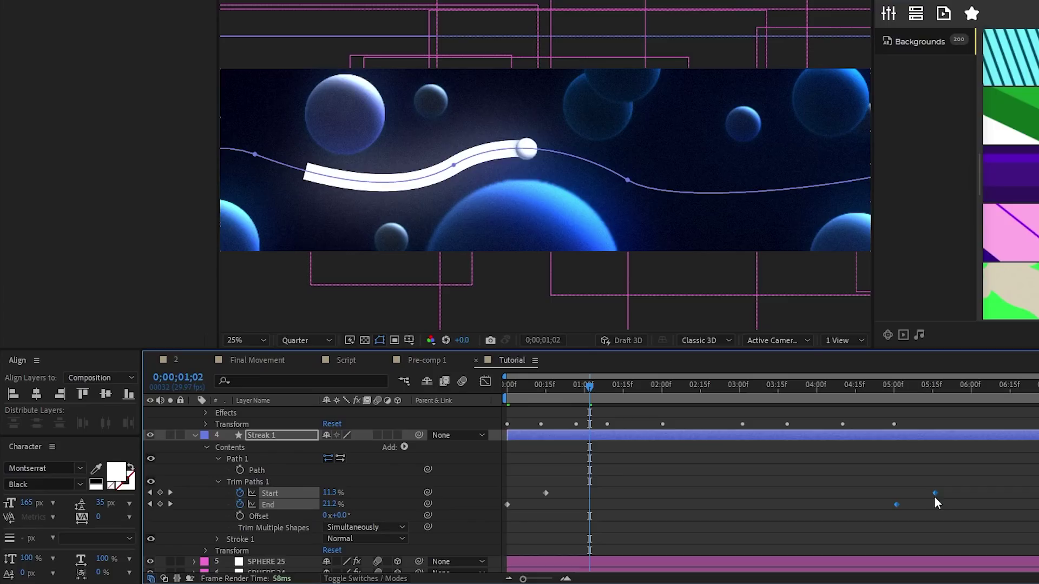
click(677, 471)
mouse_move(598, 387)
mouse_down()
mouse_move(658, 396)
mouse_move(570, 390)
mouse_move(609, 392)
mouse_up()
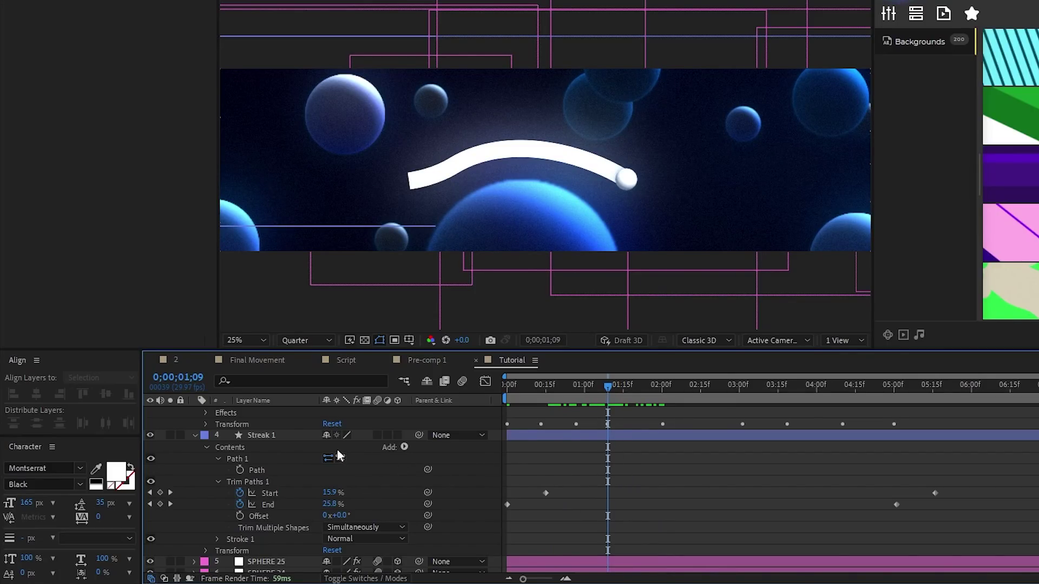
- Set Stroke 1's Taper to 75% Start Length and 30% End Length, then preview the streak
click(216, 538)
click(214, 516)
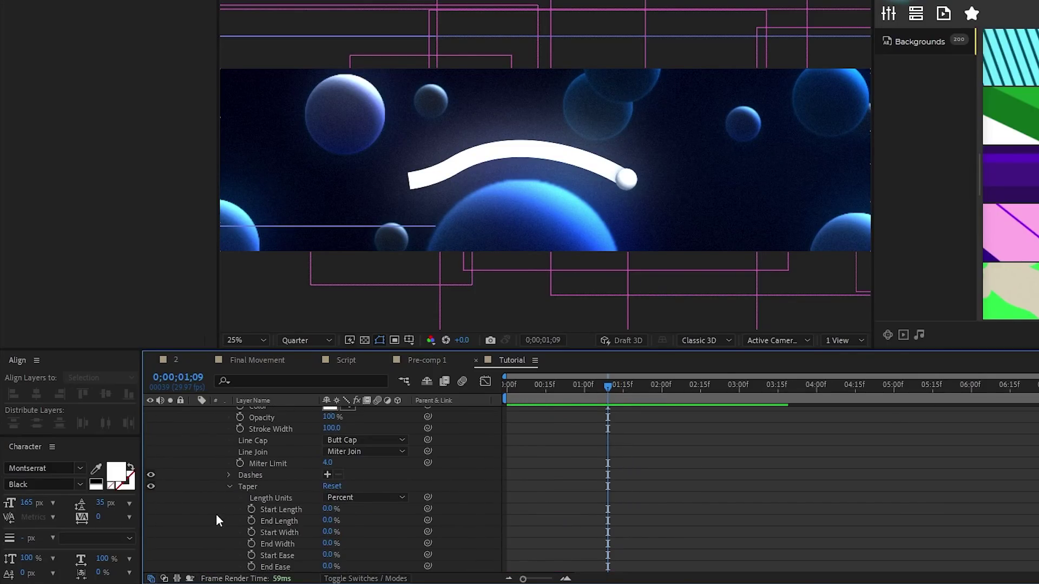
click(328, 474)
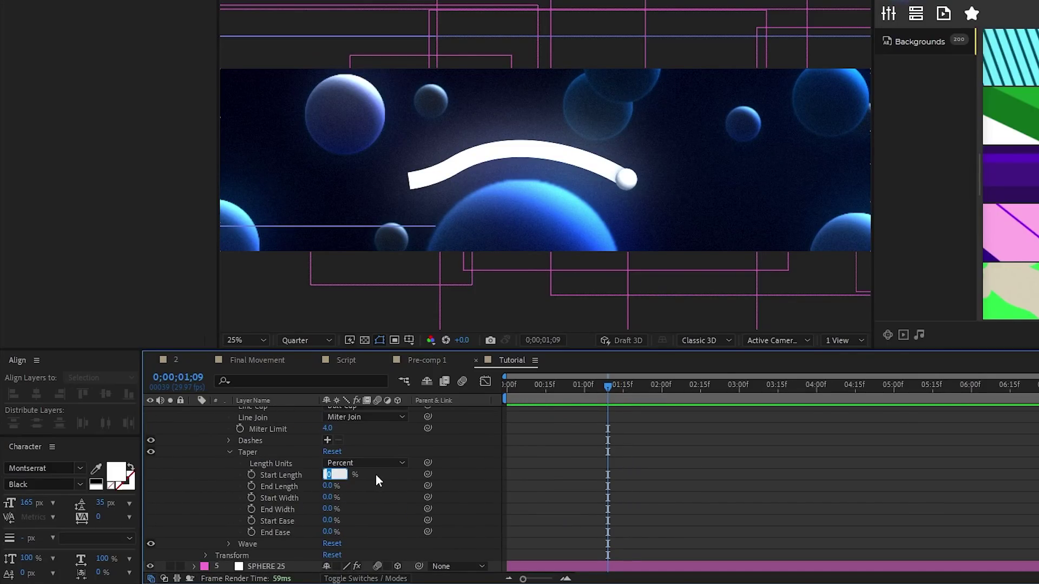
text(75)
key(Return)
click(329, 486)
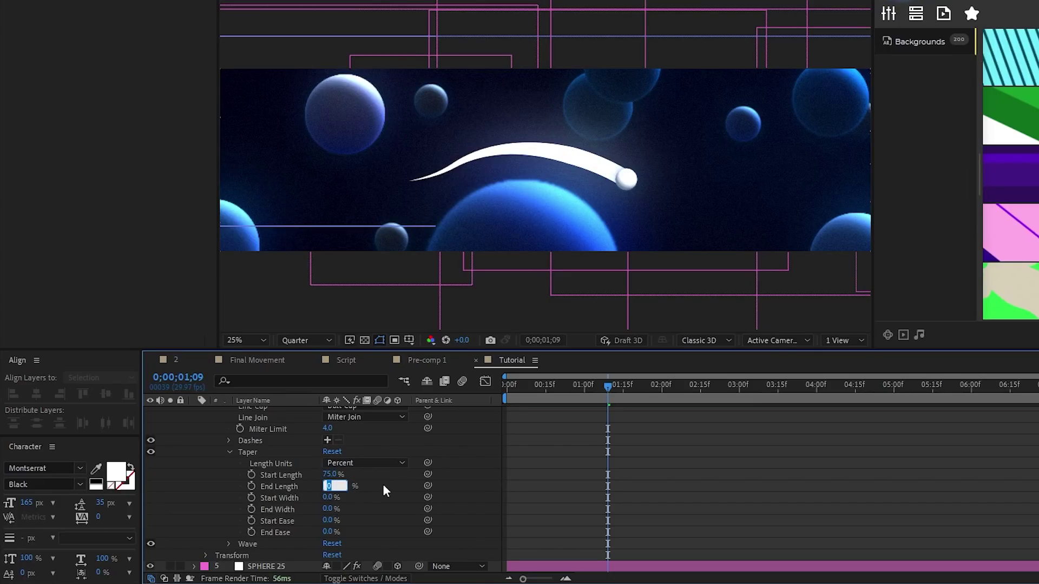
text(30)
key(Return)
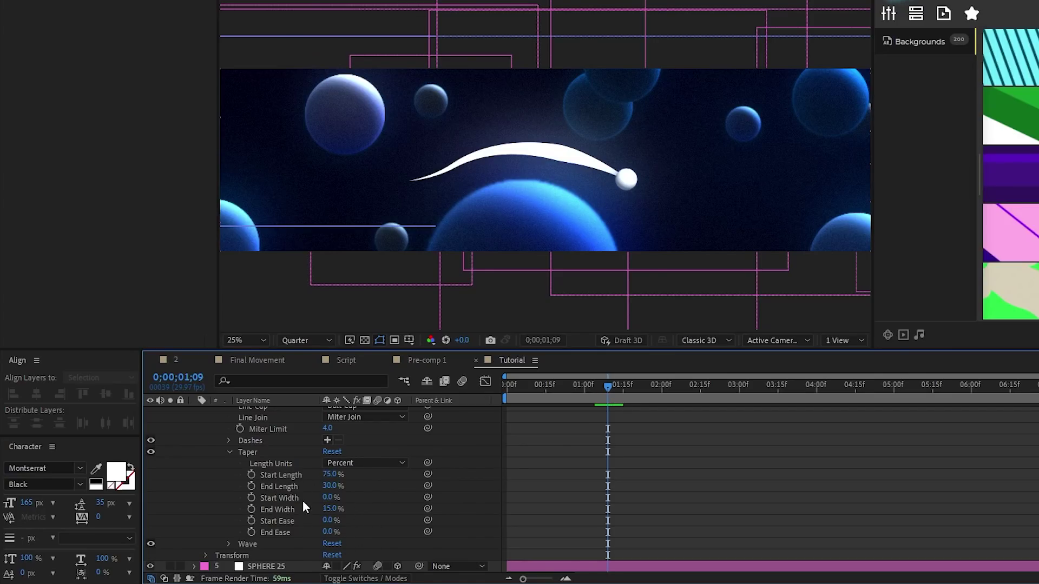
mouse_move(600, 385)
mouse_down()
mouse_move(580, 388)
mouse_move(636, 392)
mouse_move(599, 391)
mouse_up()
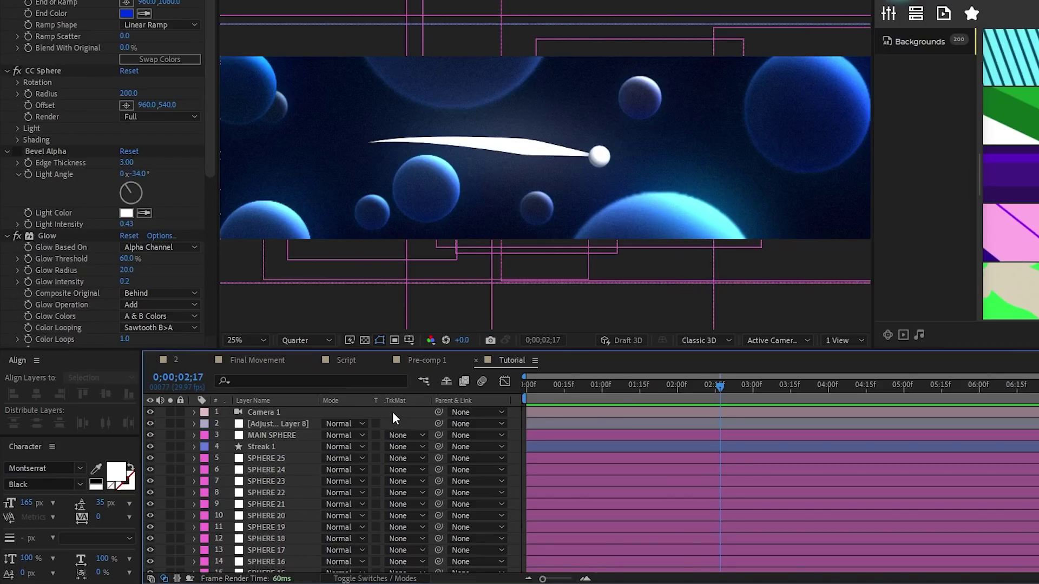
- Set Streak 1 to Soft Light, apply Glow, duplicate it, and give Glow 2 radius 100
click(343, 445)
click(416, 260)
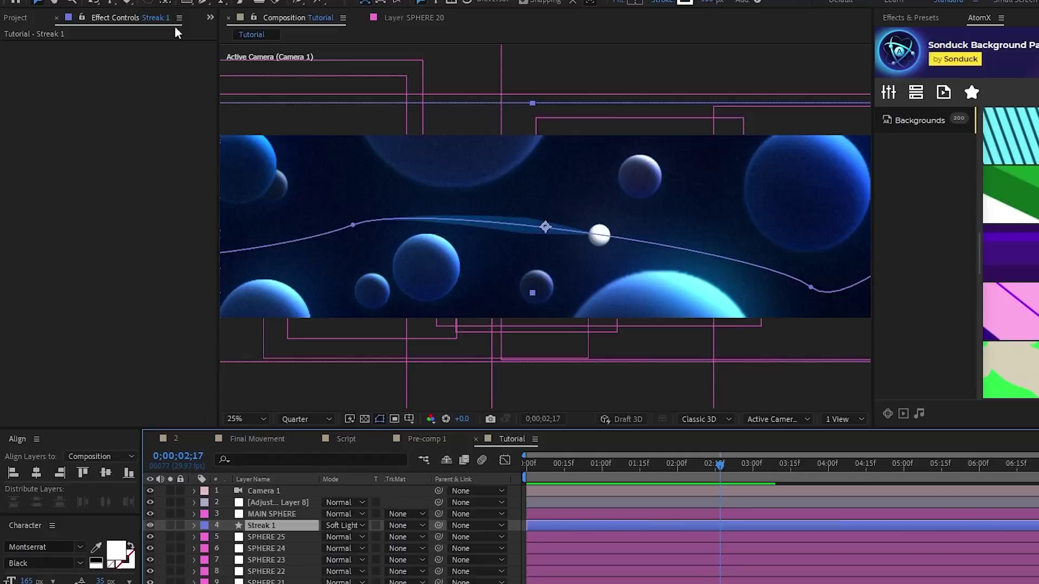
click(143, 6)
mouse_move(270, 339)
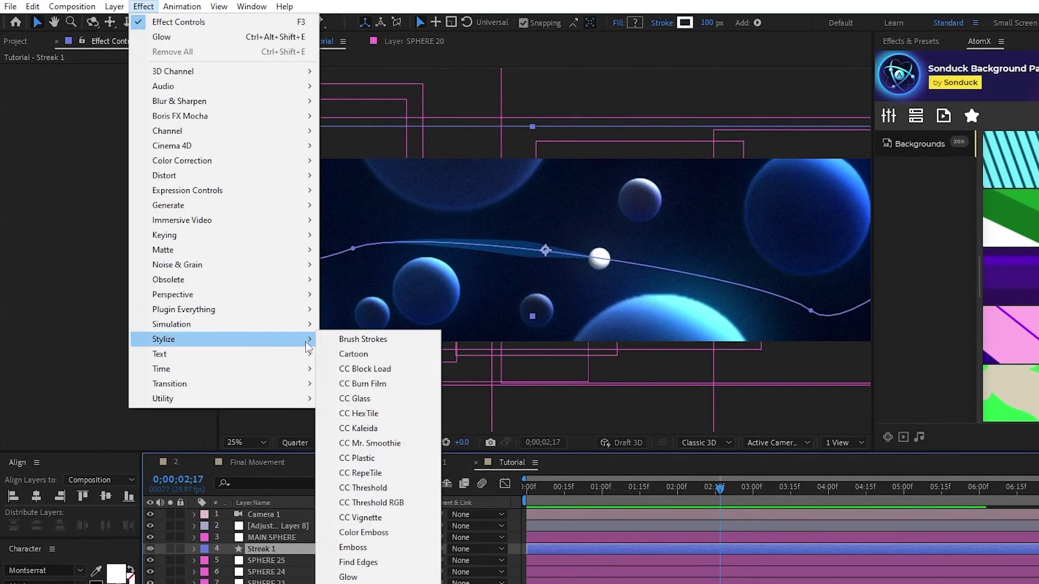
click(347, 575)
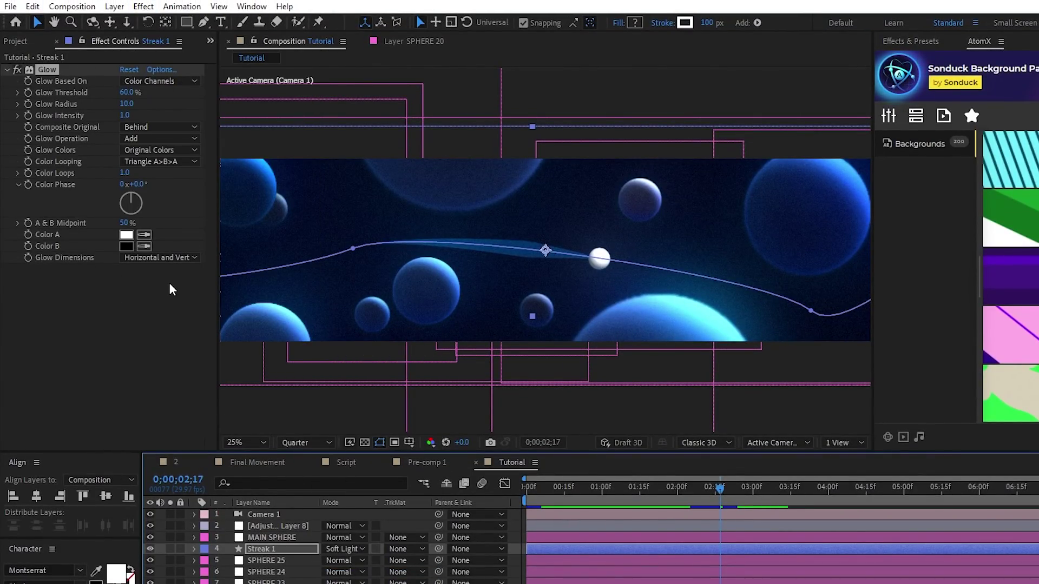
key(ctrl+d)
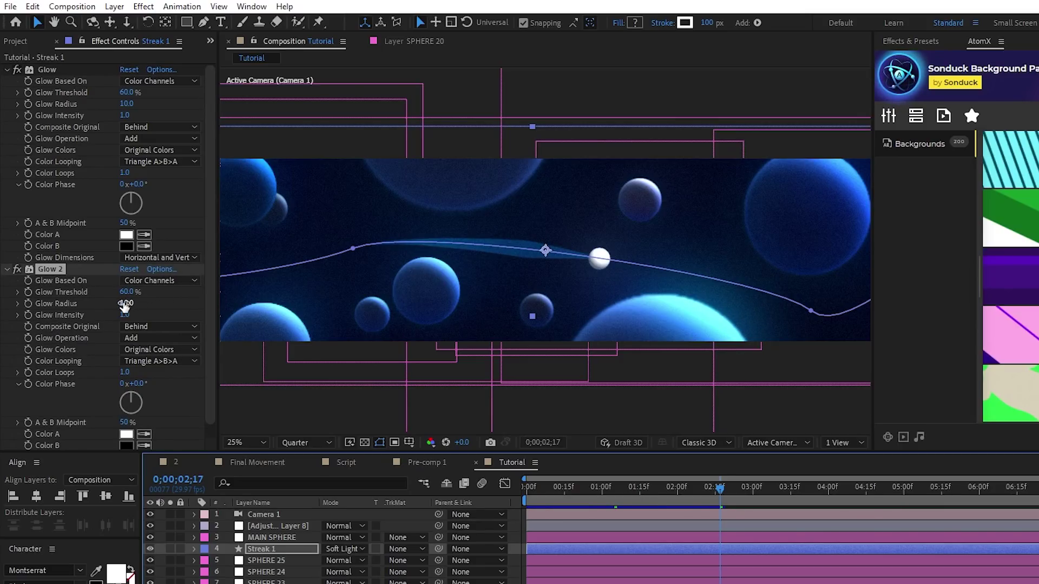
click(125, 303)
text(1)
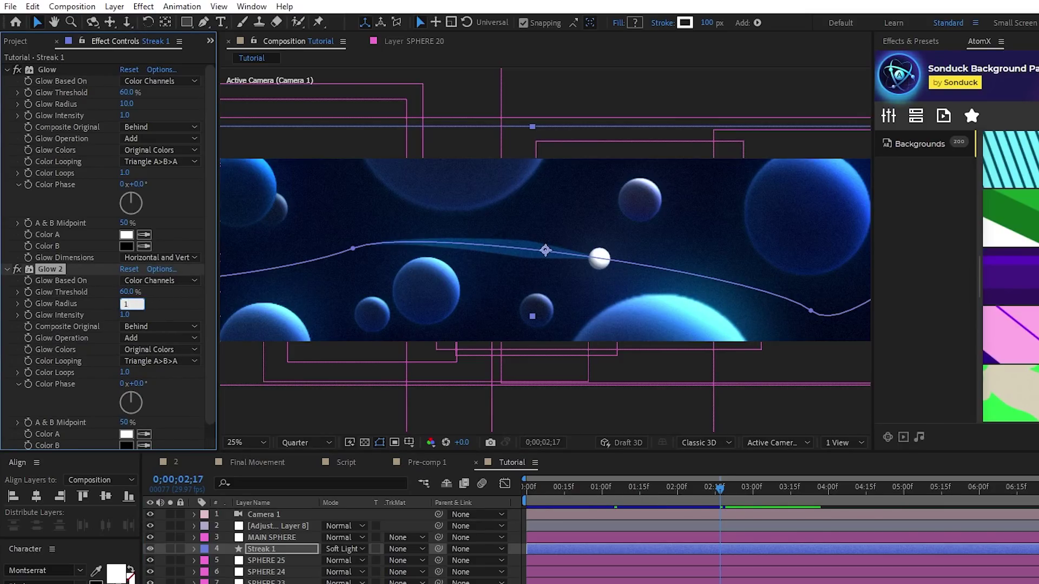
text(00)
key(Return)
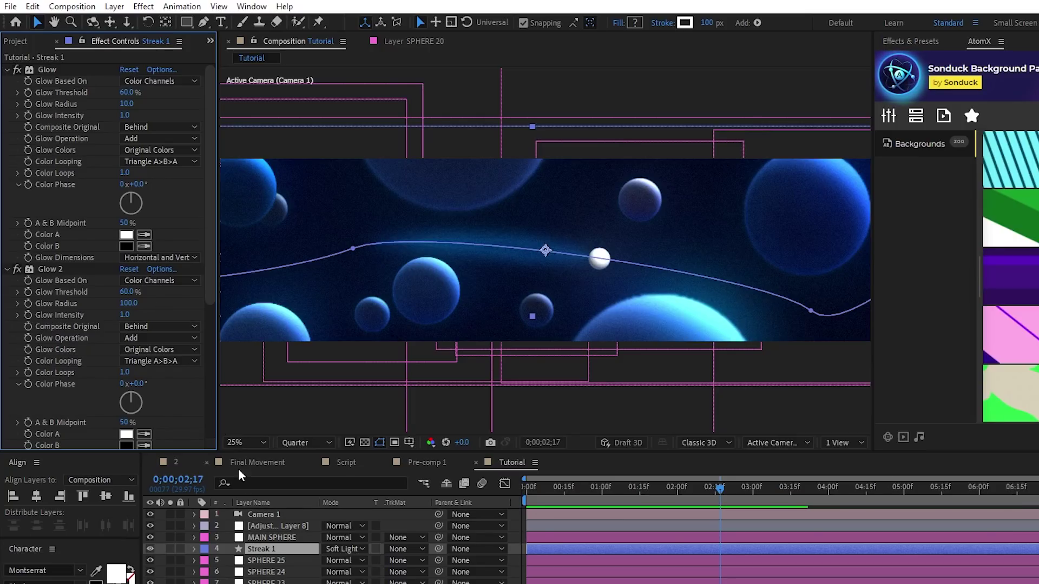
- Duplicate Streak 1 into Streak 2 with a 65 px stroke and only one Glow
click(282, 555)
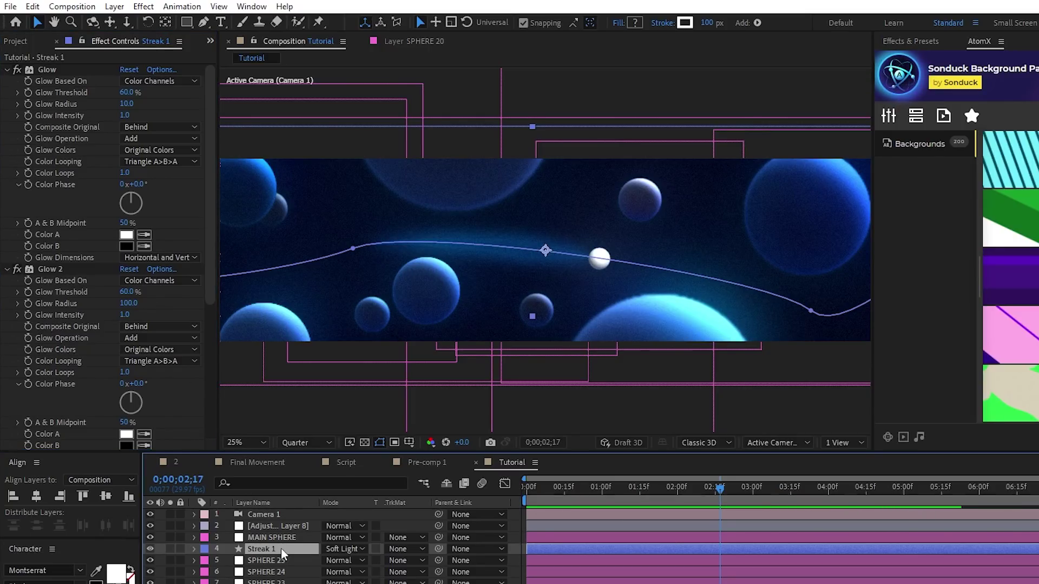
key(ctrl+d)
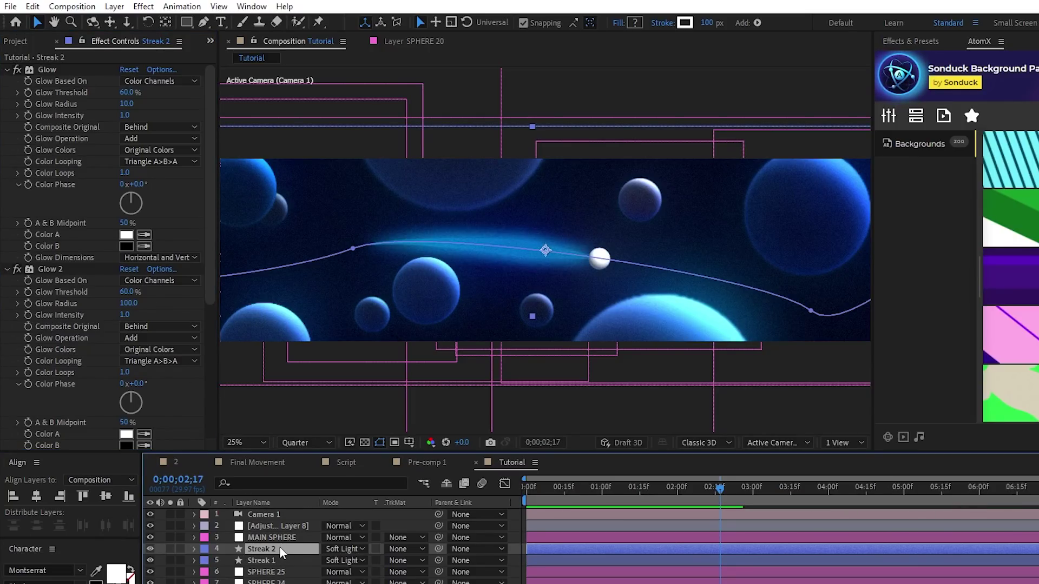
click(709, 23)
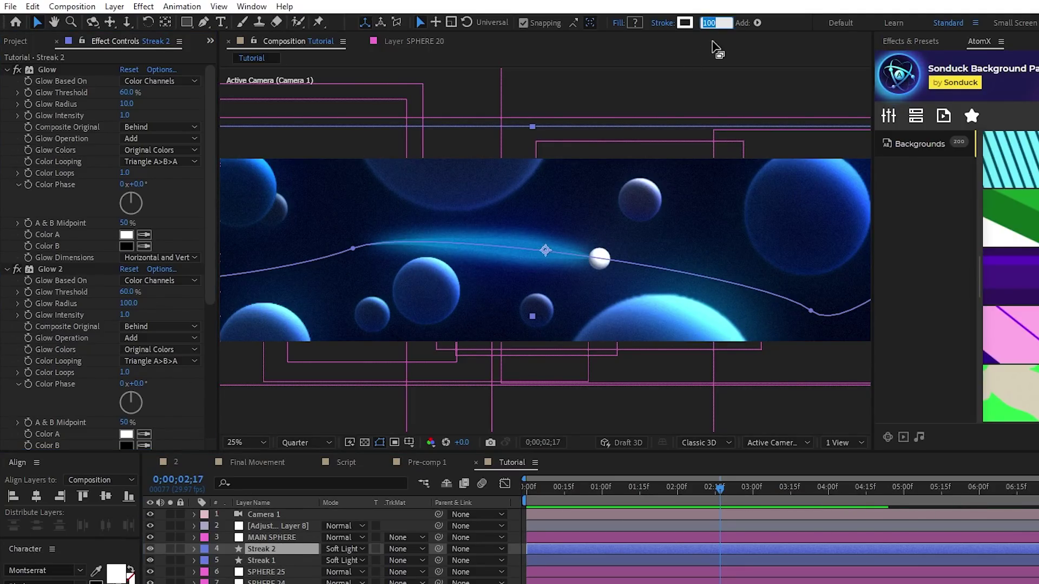
text(65)
click(213, 188)
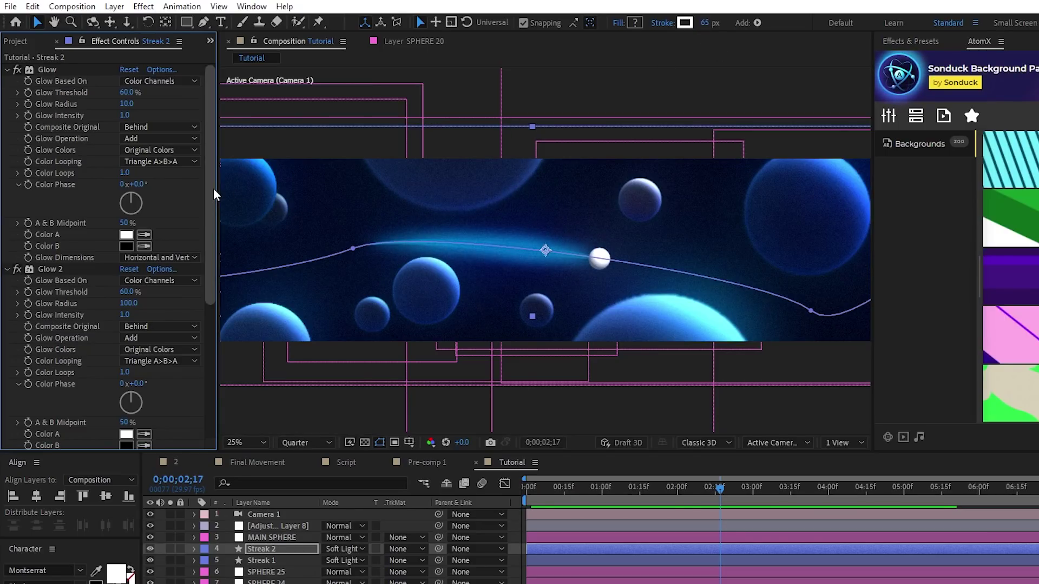
click(60, 269)
key(Delete)
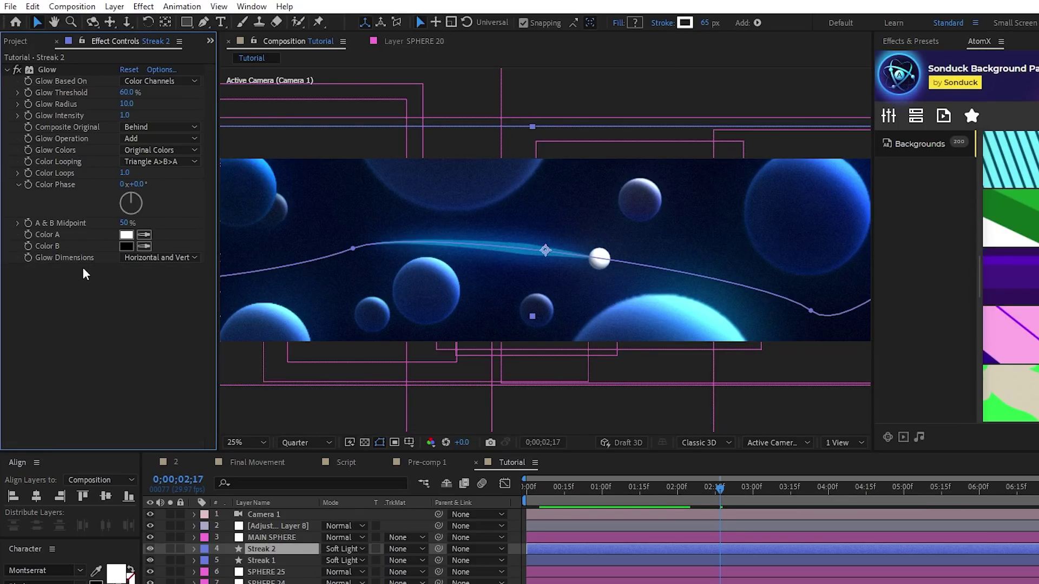
- Duplicate Streak 2 into Streak 3 with a 140 px stroke and preview the trail
click(276, 548)
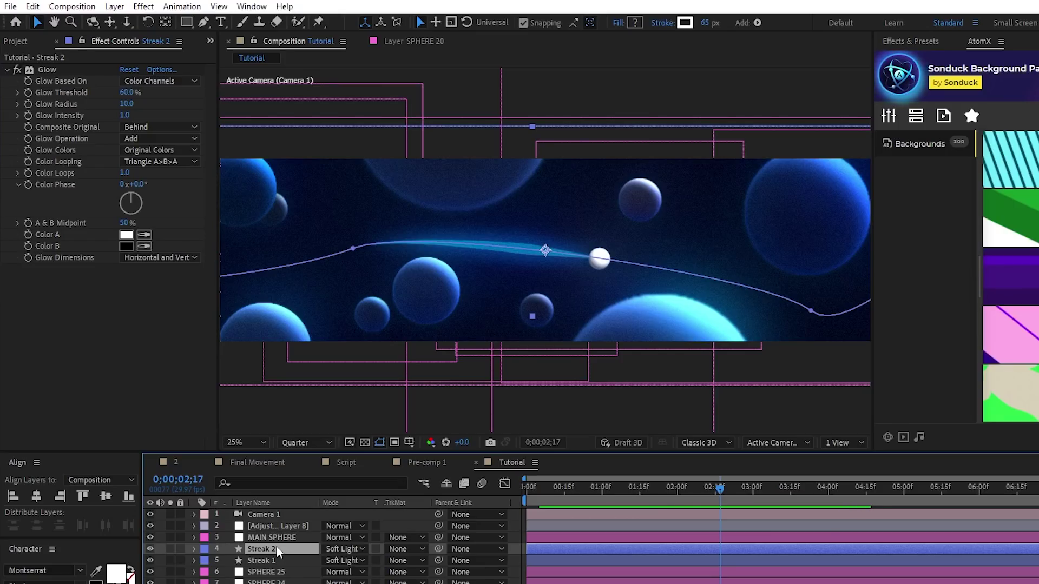
key(ctrl+d)
click(706, 23)
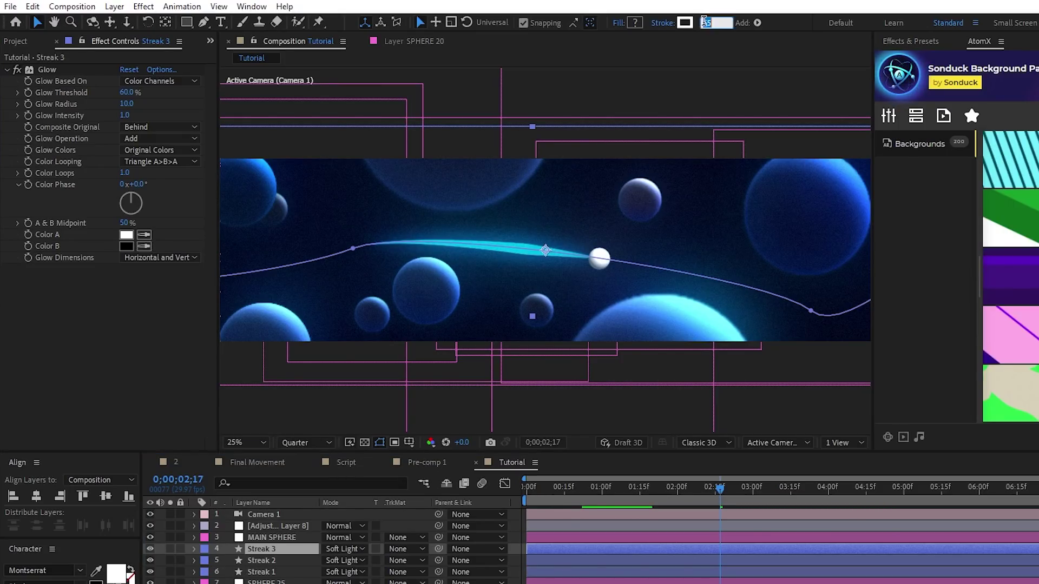
text(140)
key(Return)
click(153, 434)
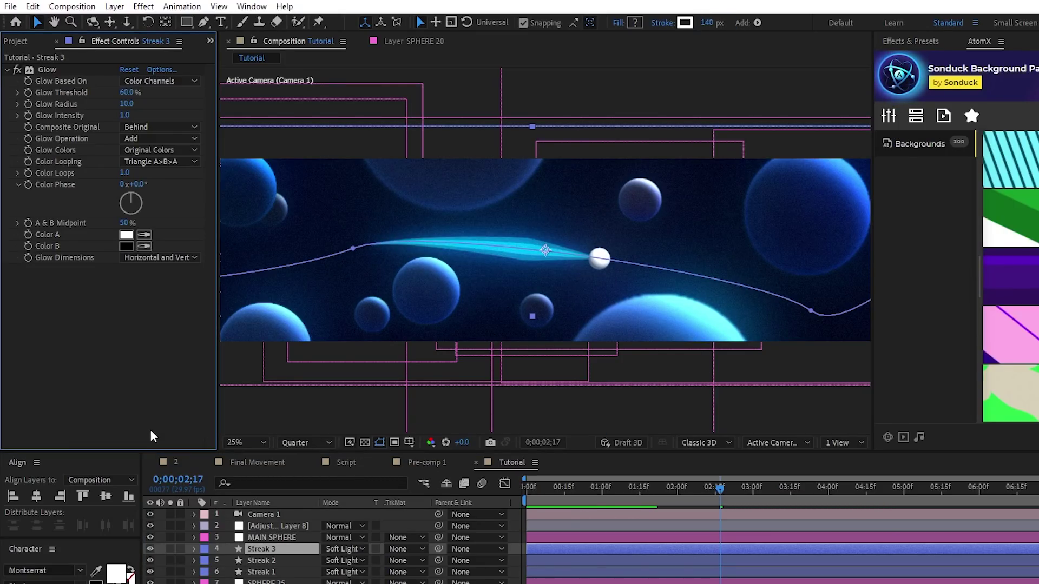
drag(720, 489, 710, 491)
click(400, 417)
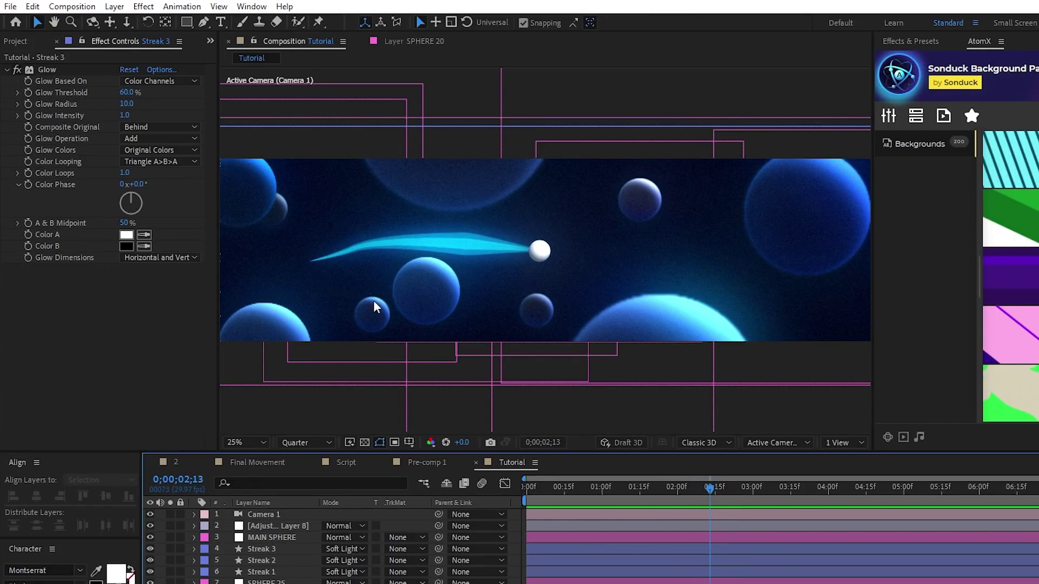
- Select every layer from Camera 1 down and pre-compose them into 'MAIN', moving all attributes
click(269, 518)
scroll(270, 542, down, 5)
key(ctrl+a)
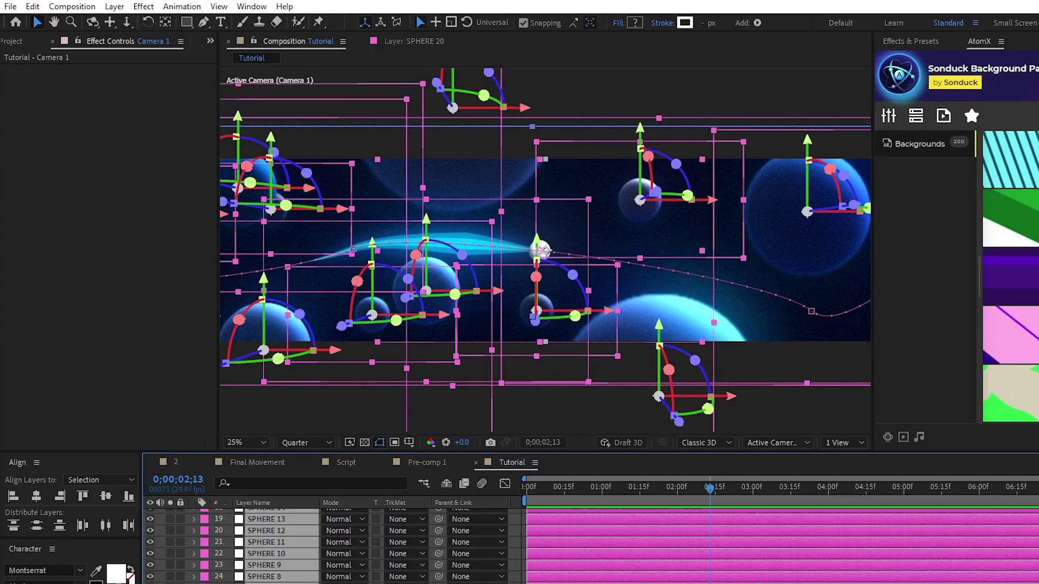
scroll(277, 541, up, 5)
right_click(277, 515)
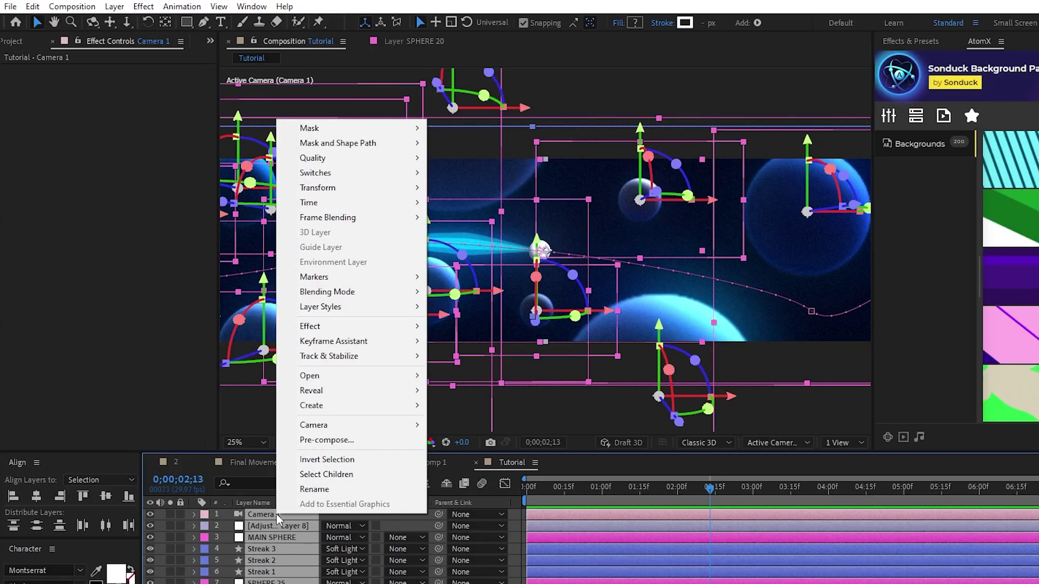
click(336, 441)
text(MAIN)
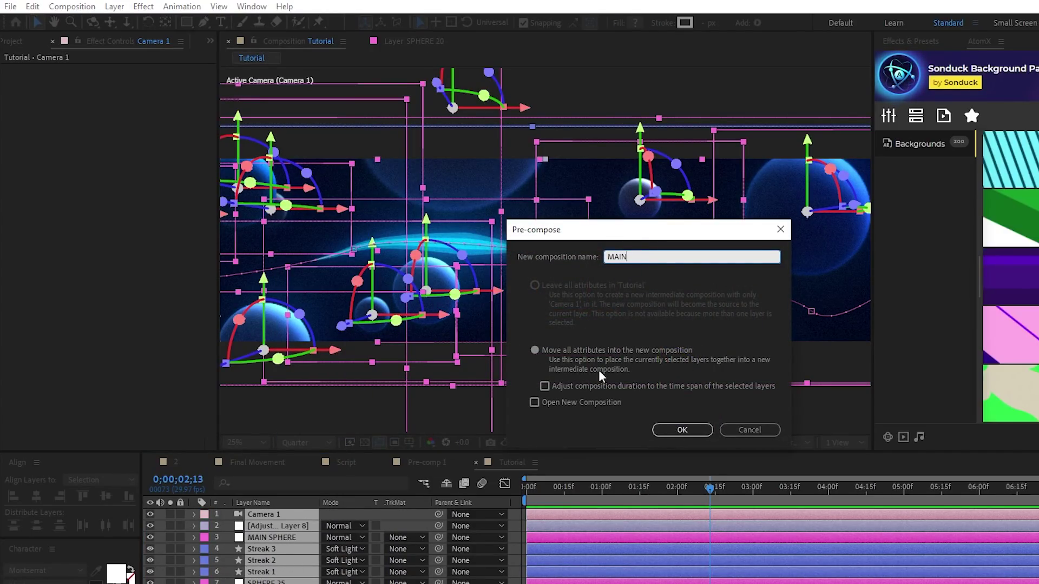
click(681, 430)
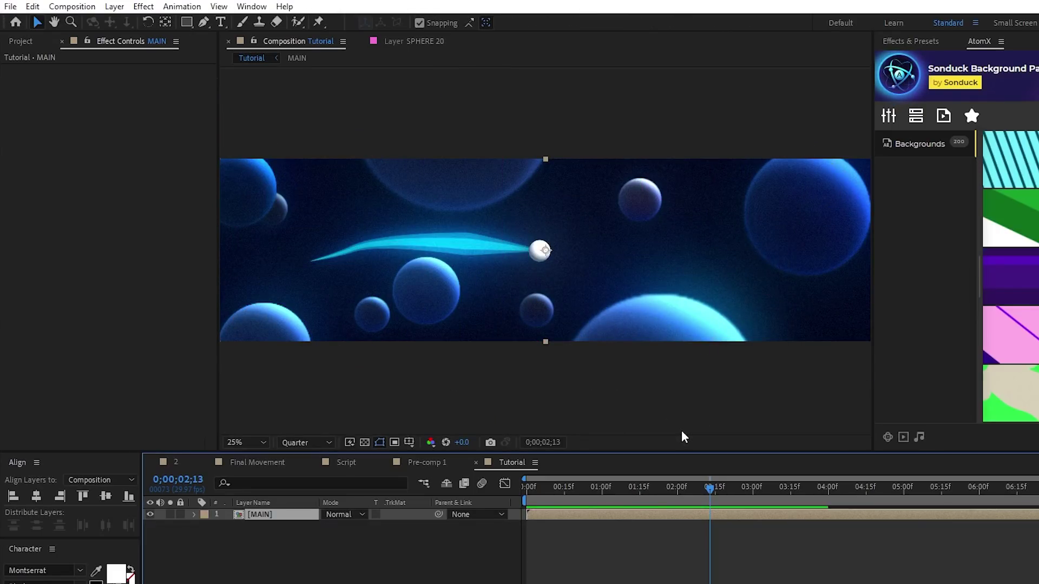
- Change the Tutorial composition width from 12000 to 1920, keeping the 1080 height
click(311, 521)
click(72, 7)
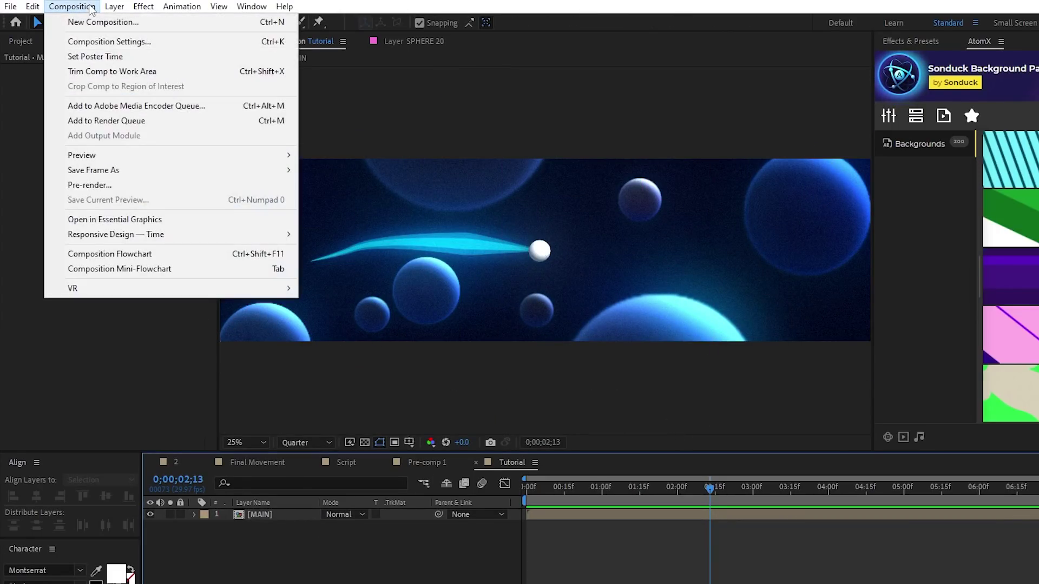
click(110, 41)
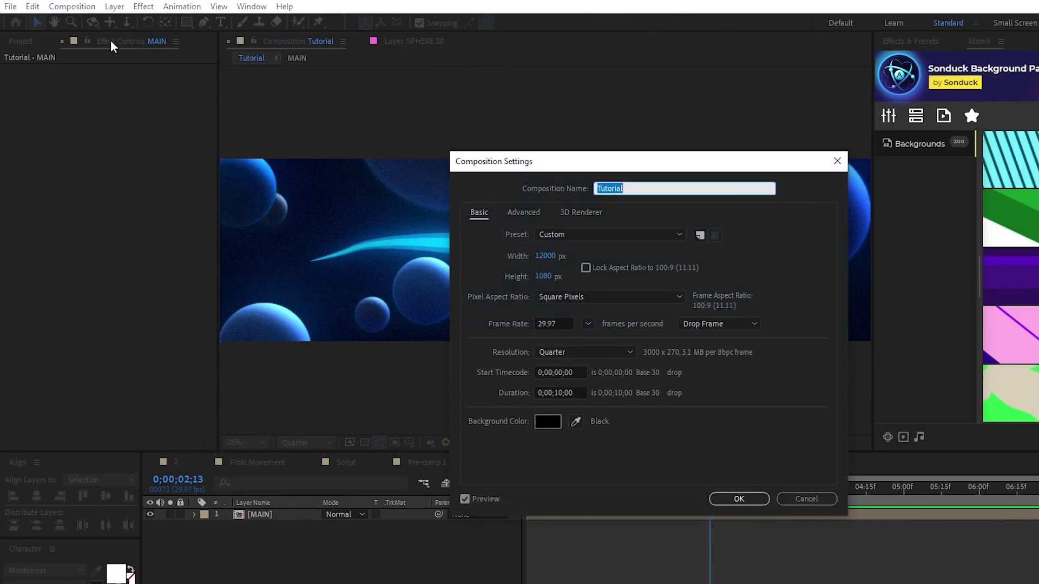
click(544, 256)
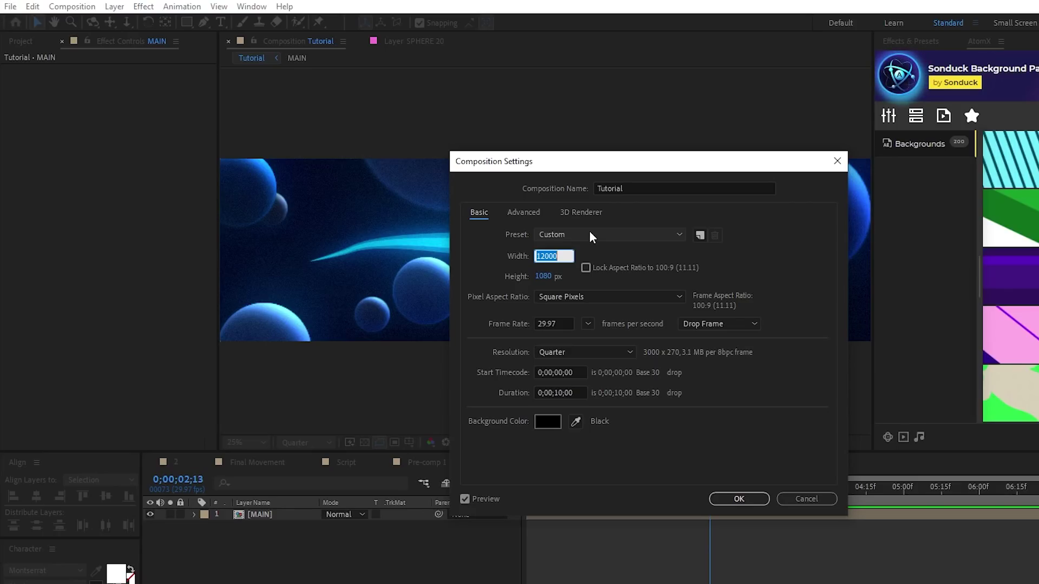
text(1920)
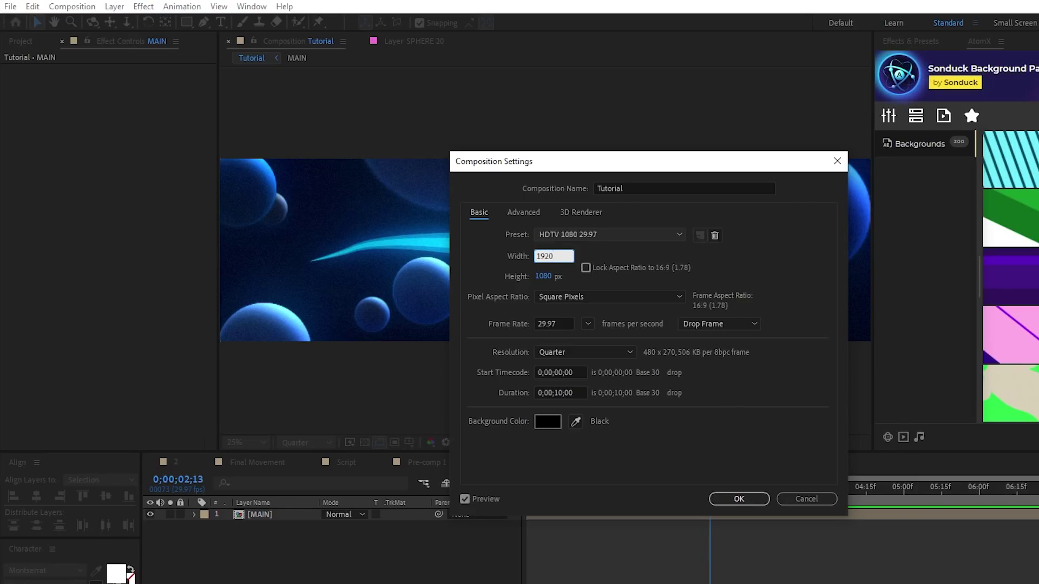
click(690, 491)
click(740, 499)
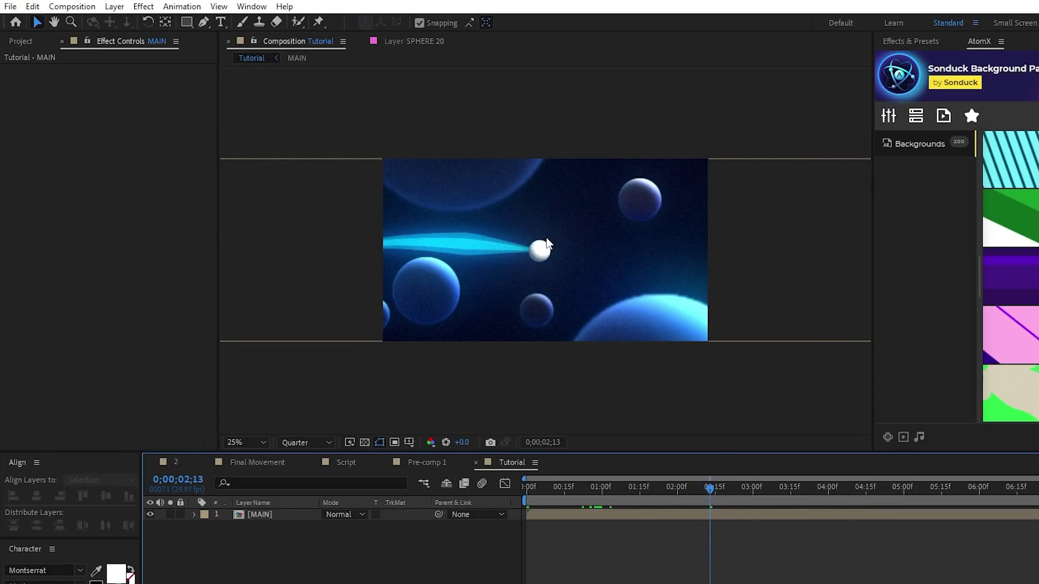
- Set MAIN's position X to 5991 and add a starting position keyframe
click(506, 298)
scroll(548, 251, down, 2)
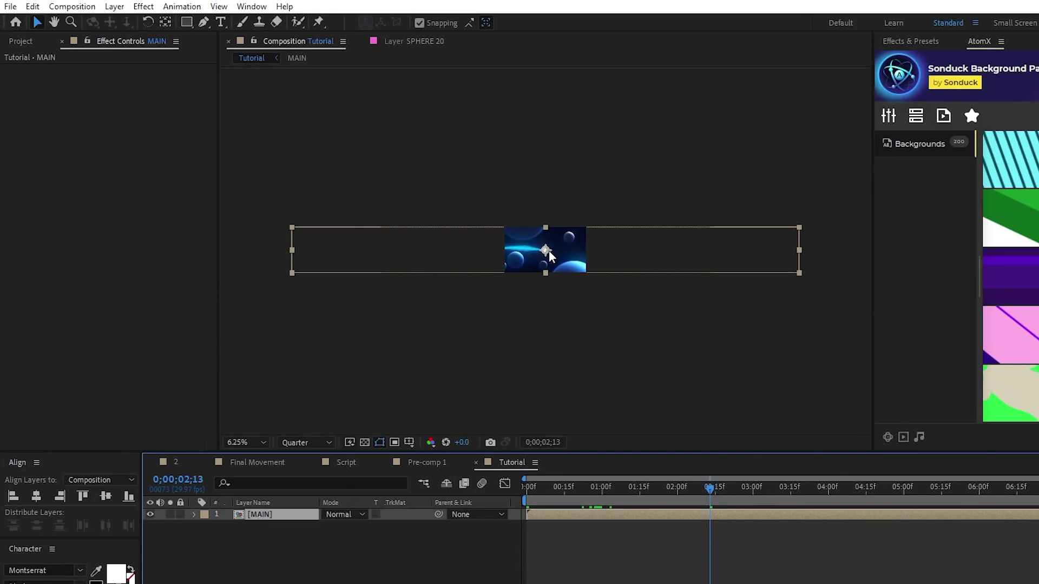
key(p)
drag(331, 525, 531, 543)
scroll(548, 254, up, 6)
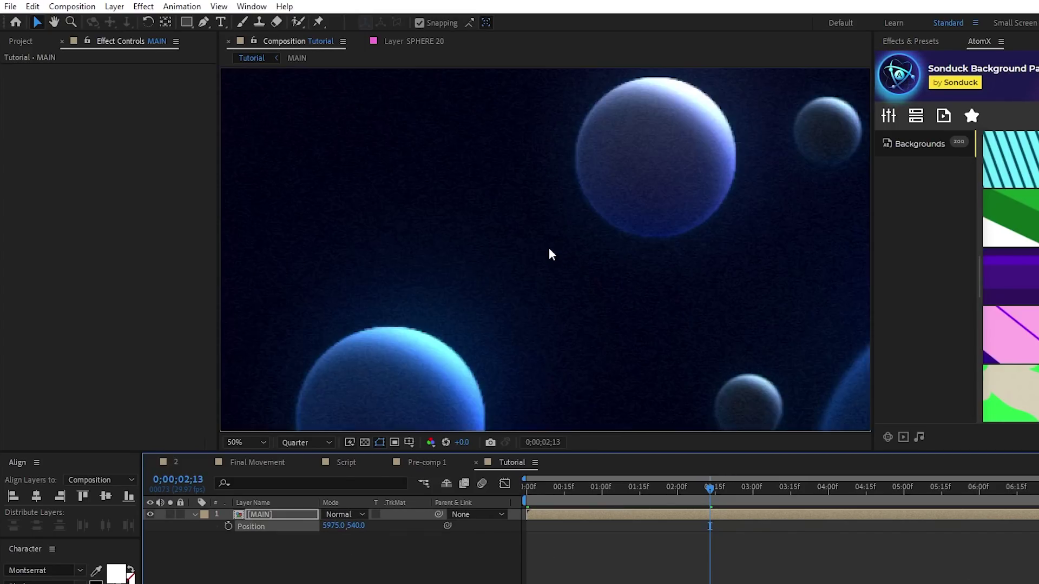
scroll(549, 254, down, 2)
drag(341, 533, 350, 533)
click(605, 565)
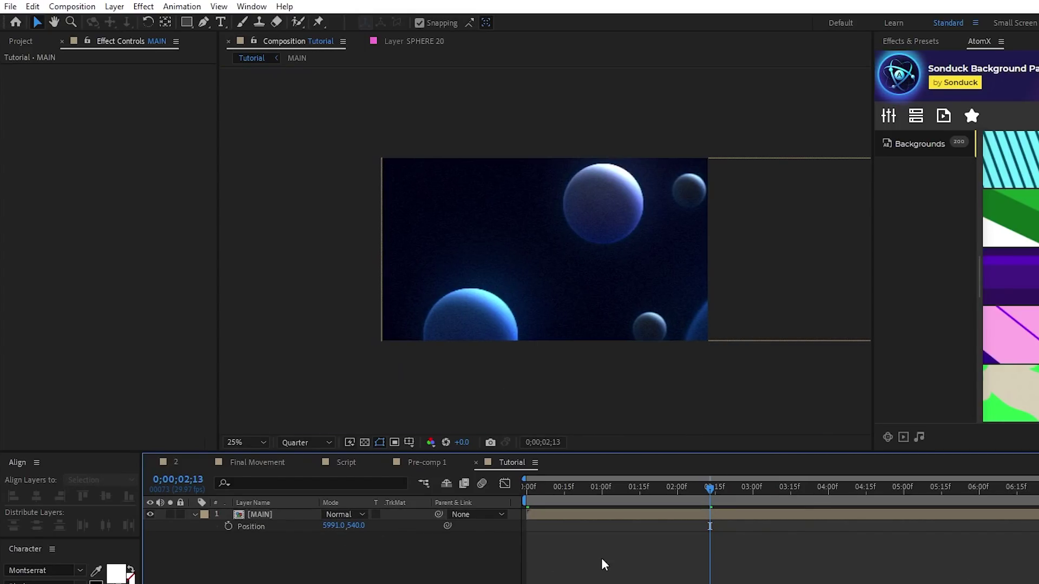
drag(709, 488, 566, 472)
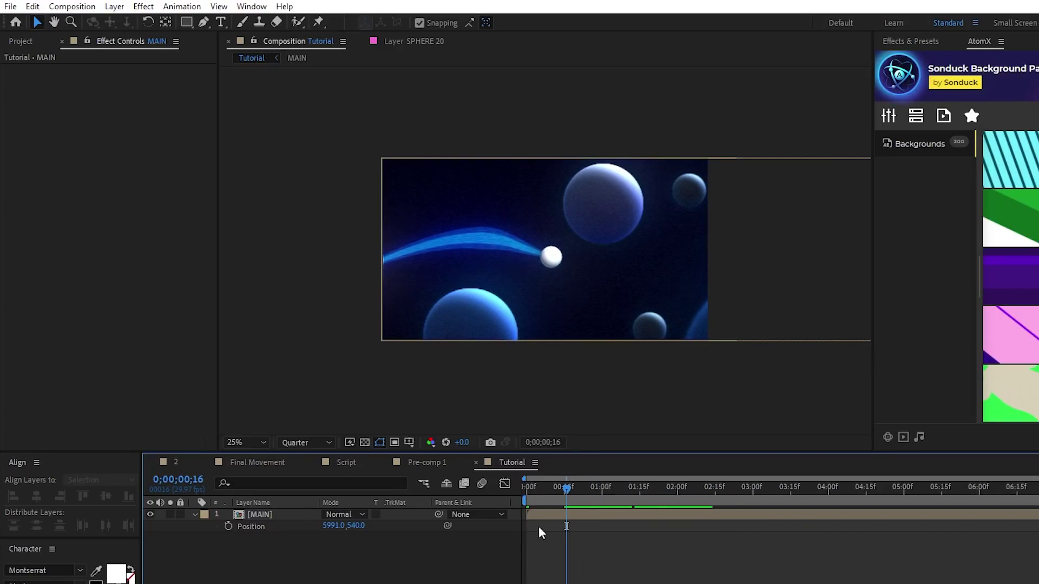
click(228, 527)
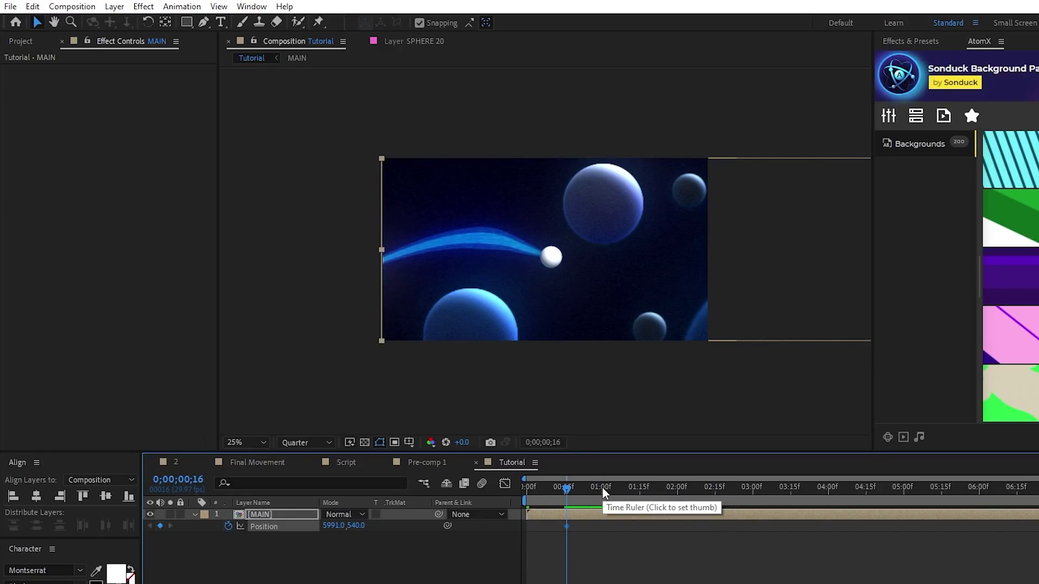
- At the three-second mark, align MAIN's right edge with the composition's right edge, creating a second keyframe
drag(602, 488, 755, 501)
key(comma)
key(comma)
key(comma)
key(comma)
key(comma)
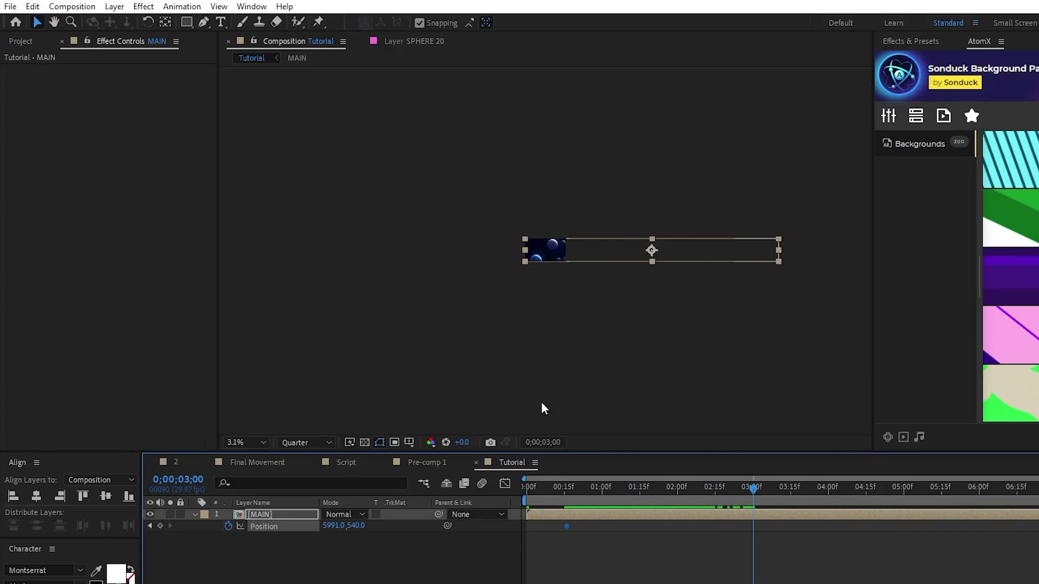
drag(330, 526, 87, 534)
click(66, 496)
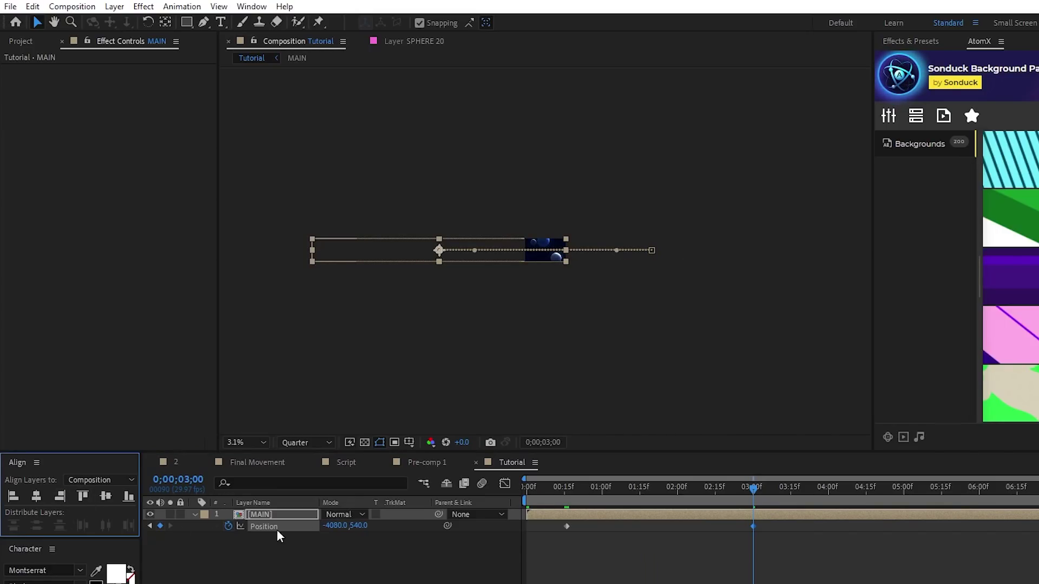
key(period)
key(period)
key(period)
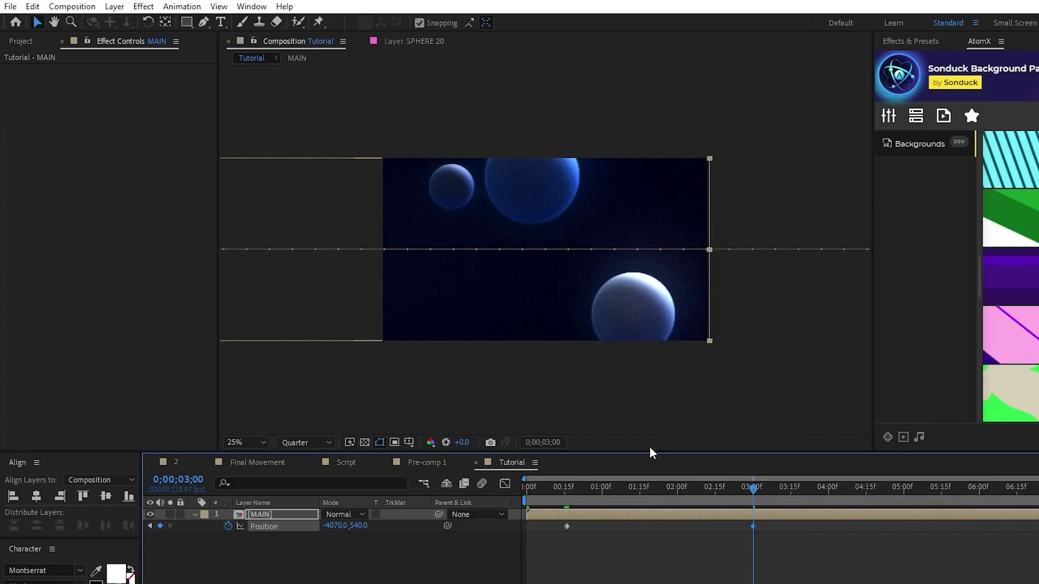
- Move the end position keyframe to 0;00;04;15 and check the pan through 0;00;05;18
drag(758, 489, 867, 505)
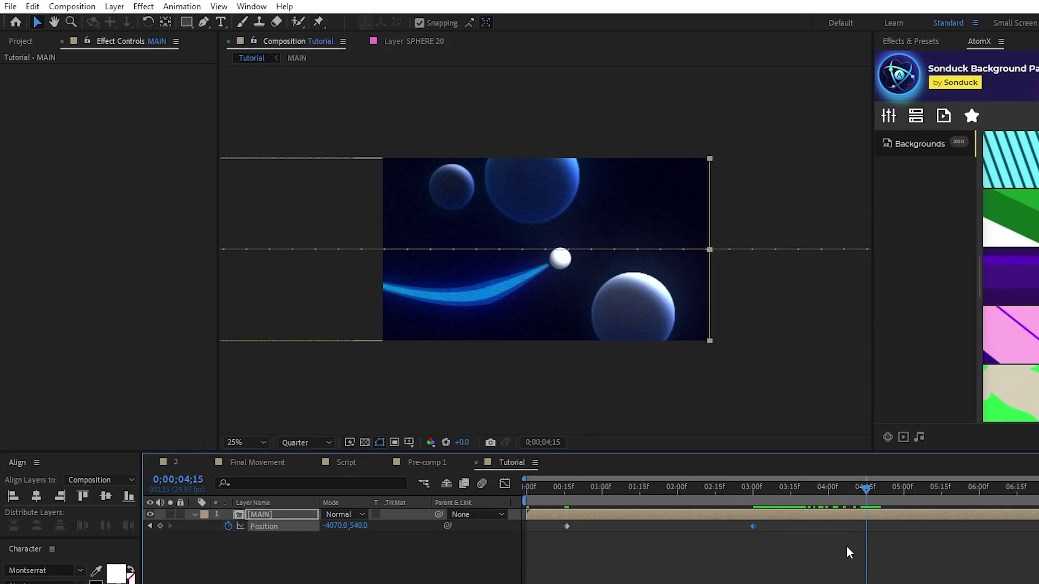
drag(753, 526, 865, 528)
drag(523, 489, 950, 489)
click(922, 550)
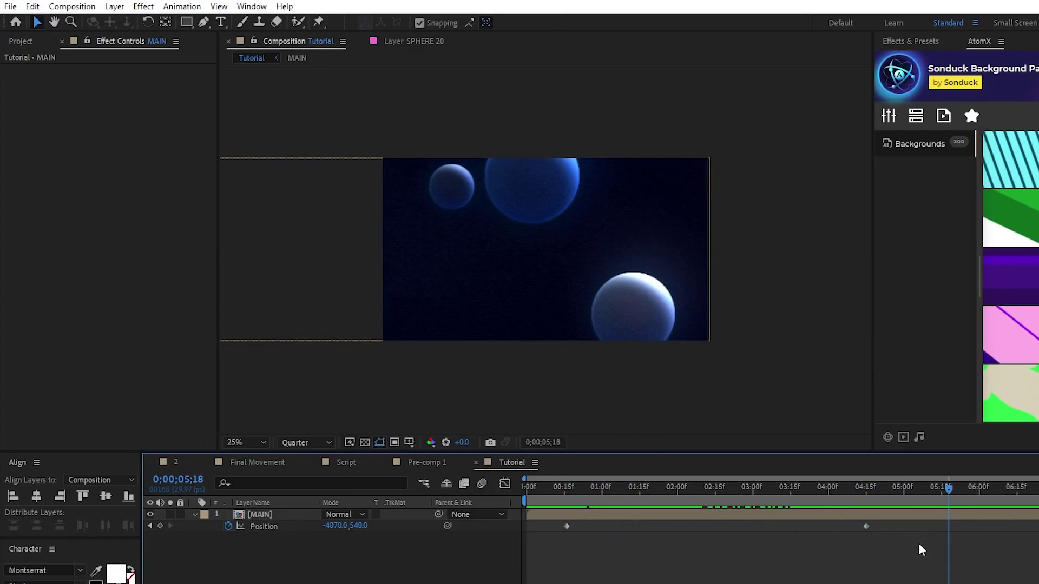